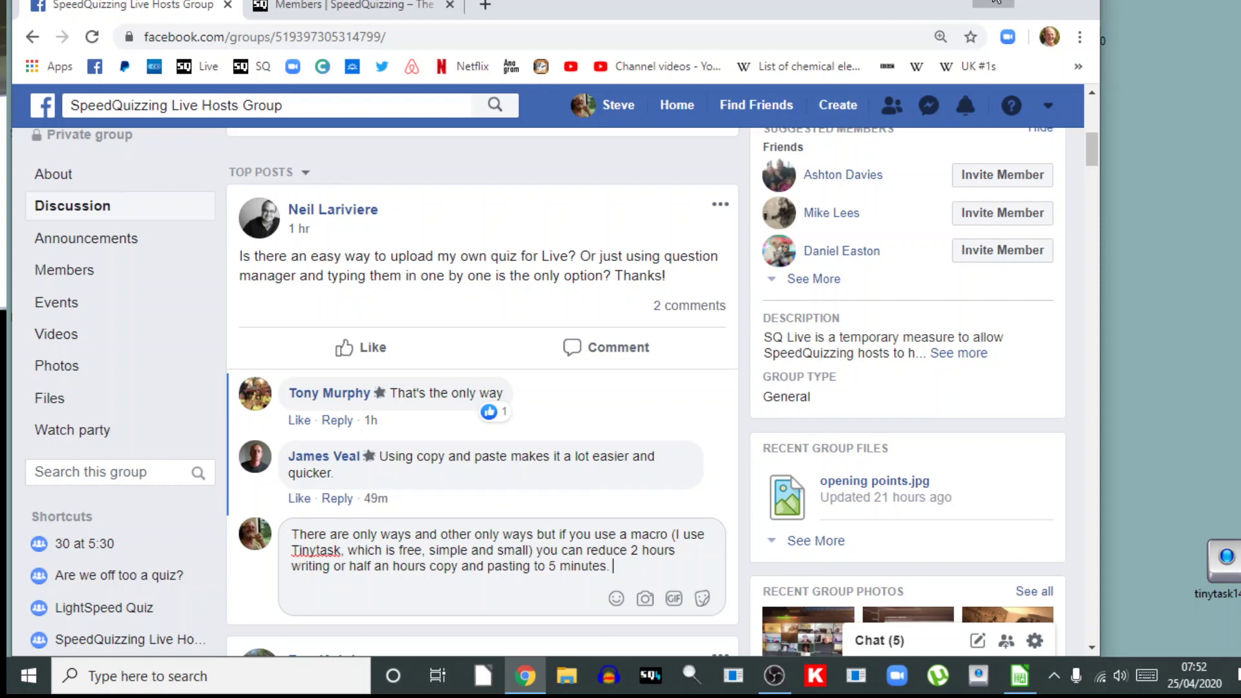
Minimize the browser with the drafted TinyTask reply to reveal the desktop.
{"action": "left_click", "coordinate": [994, 2]}
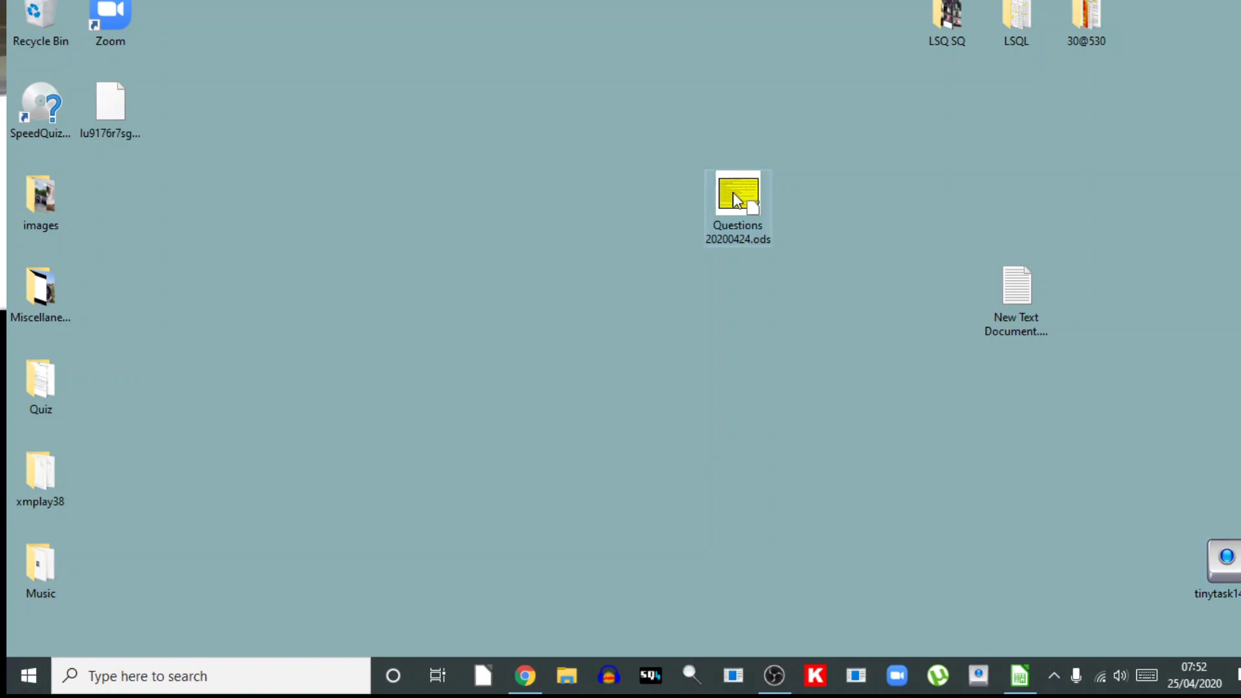
Bring up the Questions spreadsheet and select question and answer columns A and B.
{"action": "left_click", "coordinate": [1019, 678]}
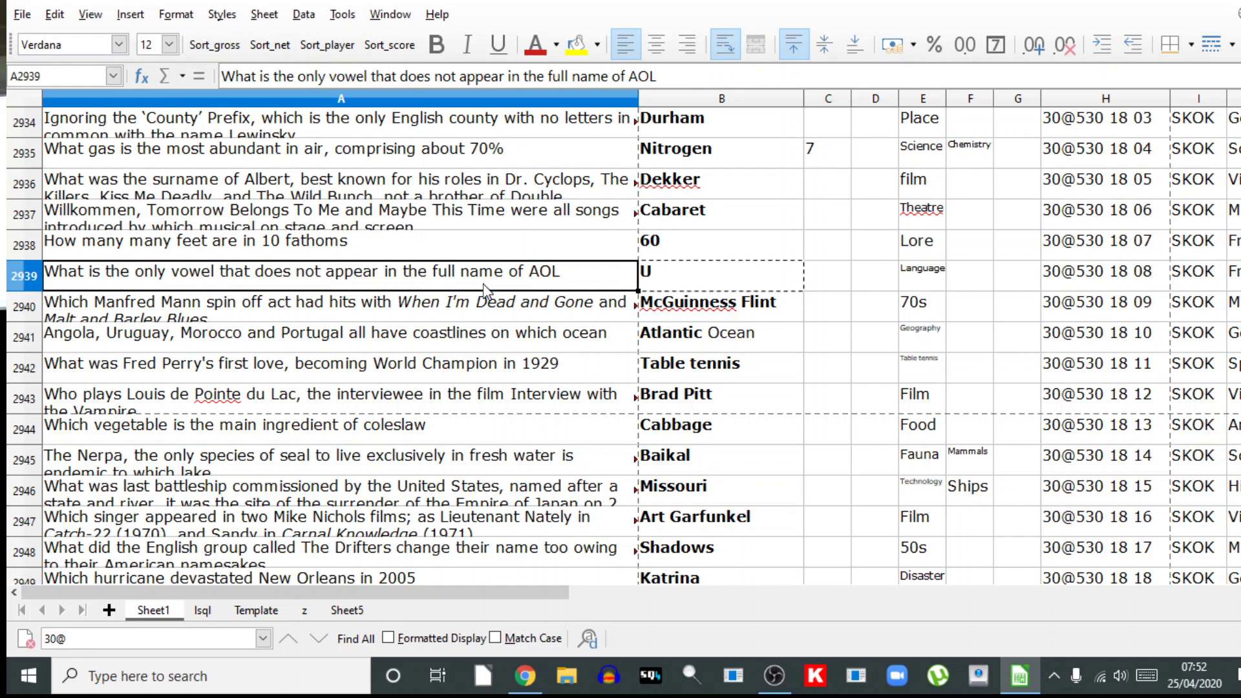
{"action": "left_click_drag", "start_coordinate": [664, 98], "coordinate": [596, 107]}
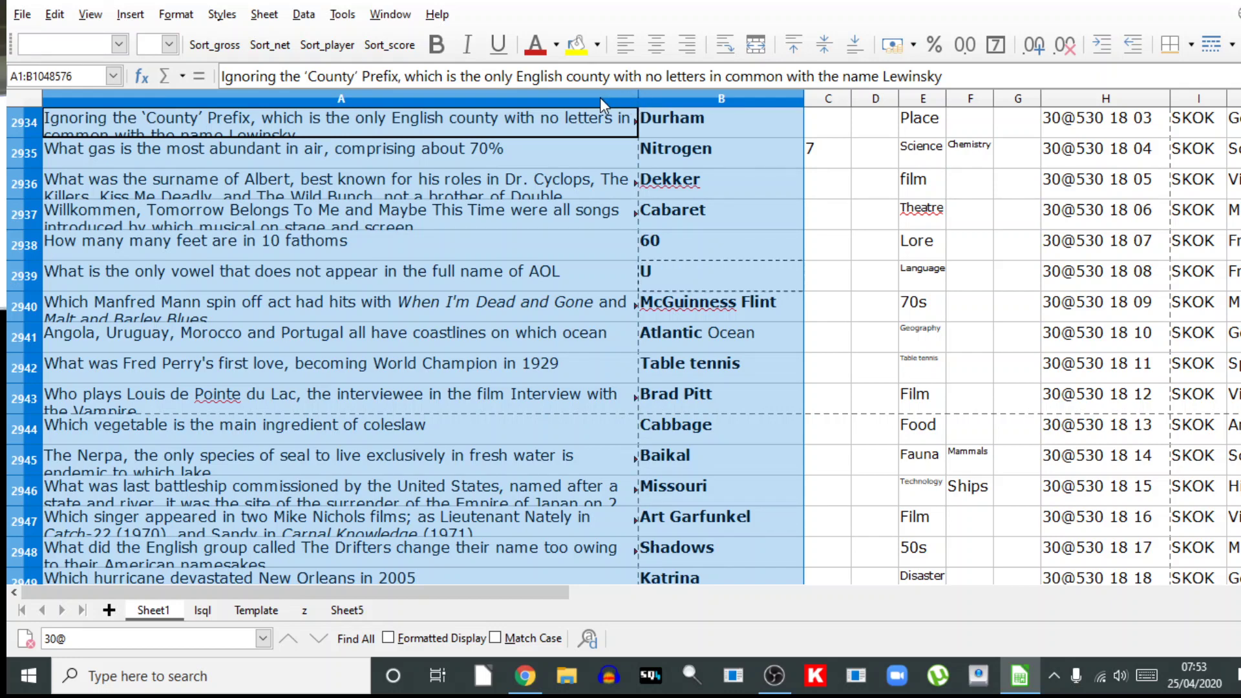
Narrow columns A and B so more columns fit on screen.
{"action": "right_click", "coordinate": [600, 99]}
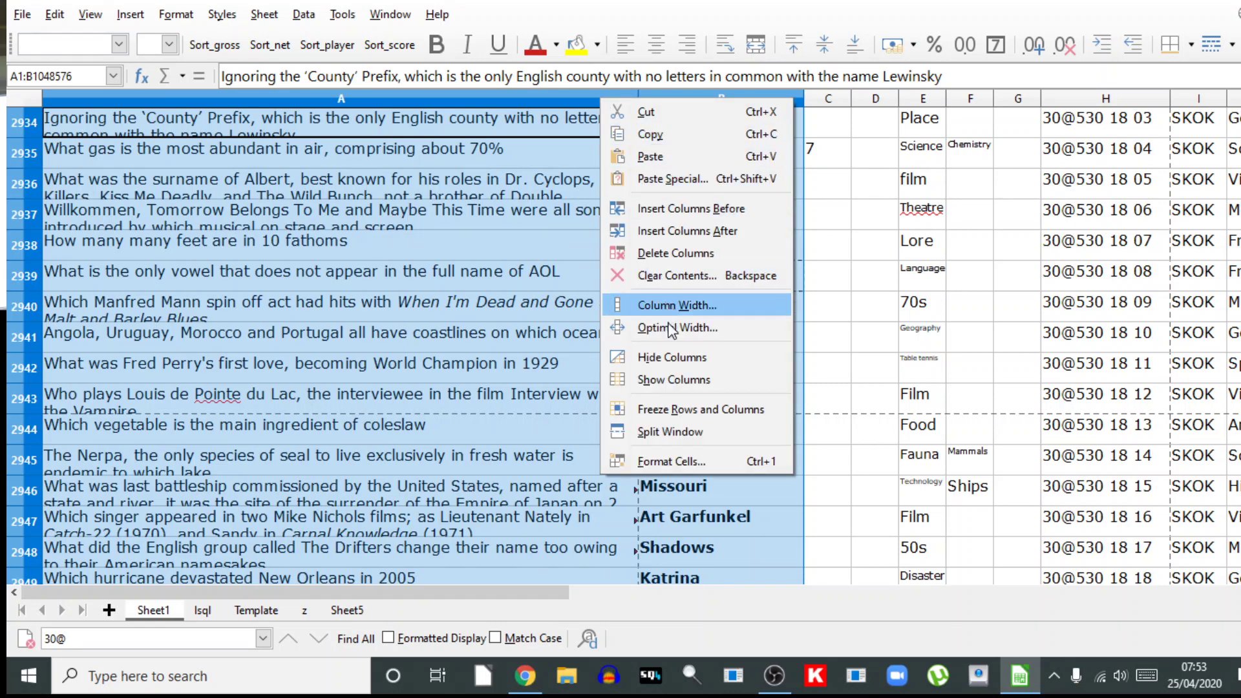
{"action": "left_click", "coordinate": [555, 87]}
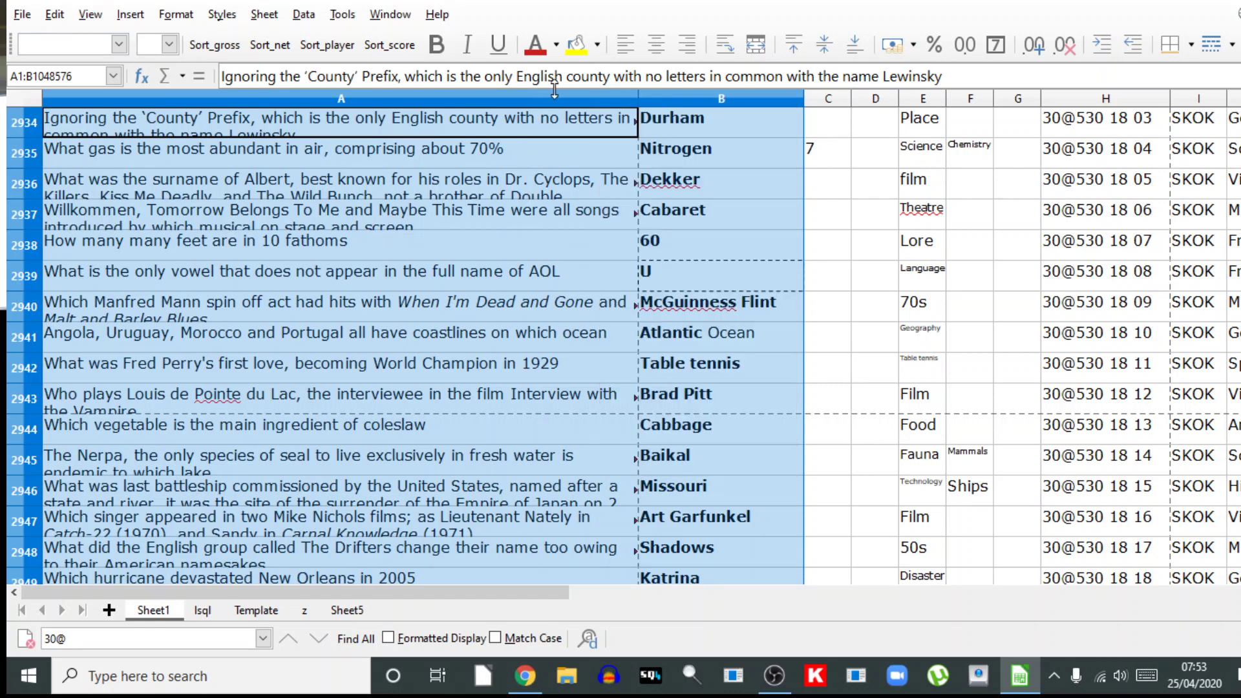
{"action": "left_click_drag", "start_coordinate": [637, 98], "coordinate": [453, 98]}
{"action": "right_click", "coordinate": [359, 98]}
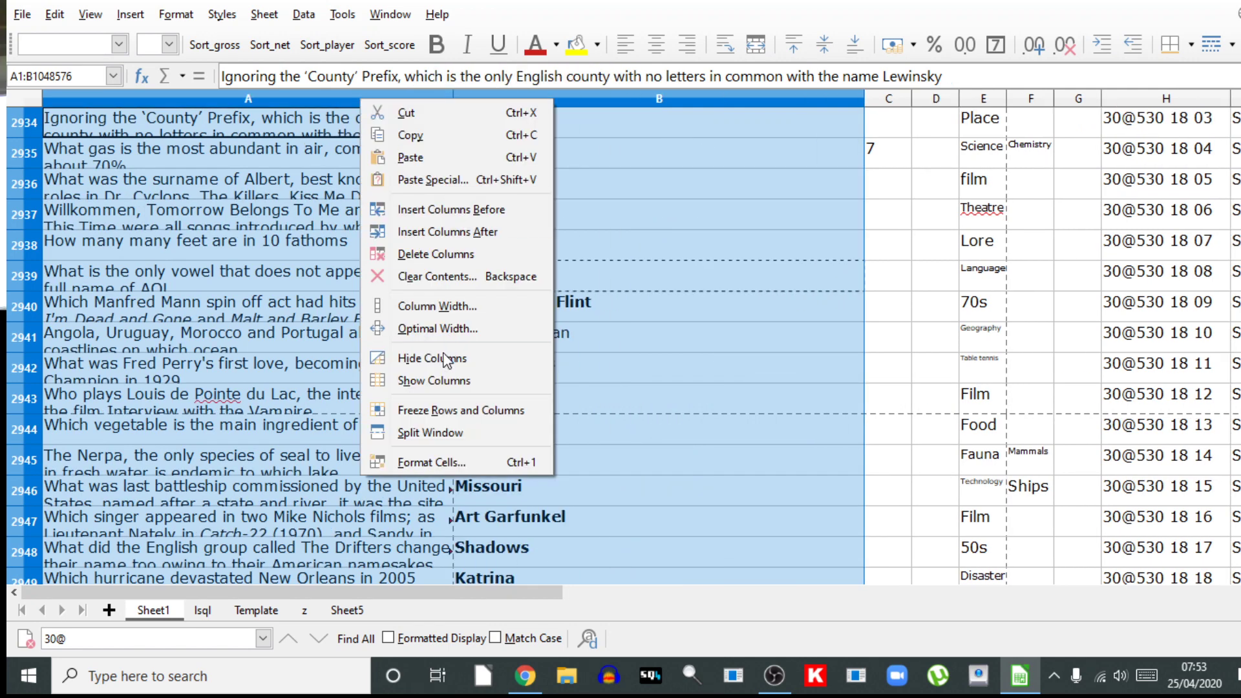
{"action": "left_click", "coordinate": [448, 326]}
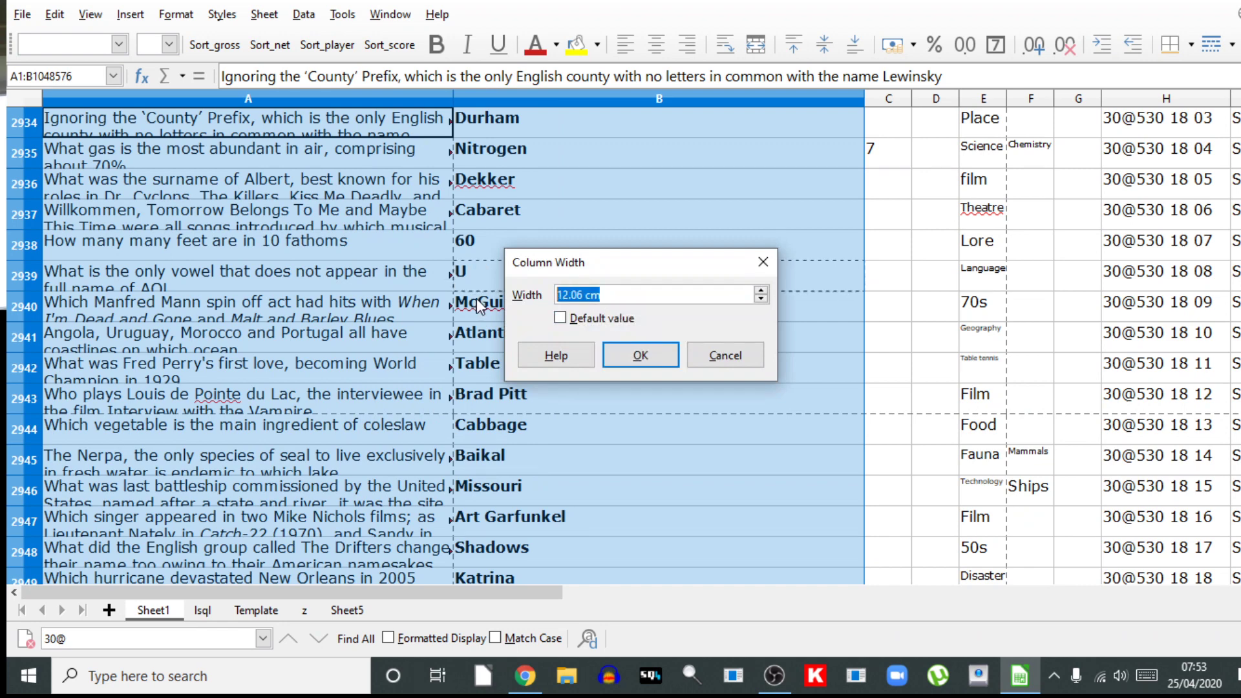
{"action": "left_click", "coordinate": [637, 356]}
{"action": "key", "text": "ctrl+z"}
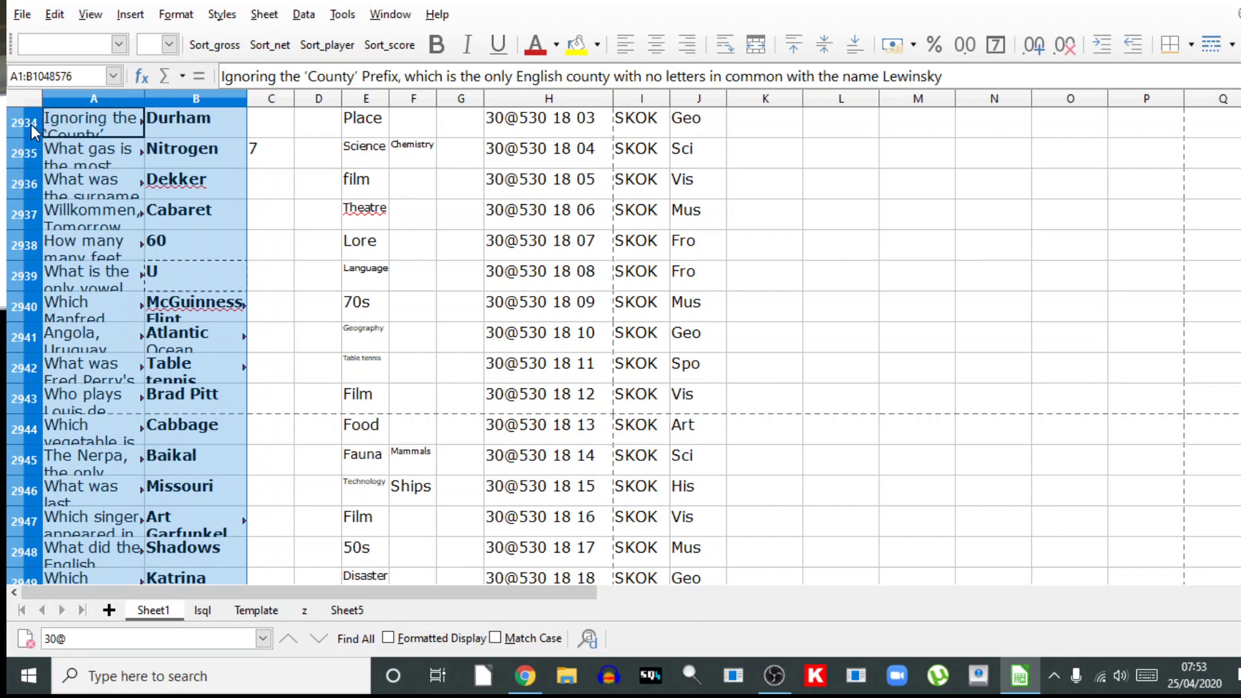
Select row headers 2923 through 2952 for resizing.
{"action": "scroll", "coordinate": [95, 201], "scroll_direction": "up", "scroll_amount": 2}
{"action": "scroll", "coordinate": [95, 201], "scroll_direction": "up", "scroll_amount": 2}
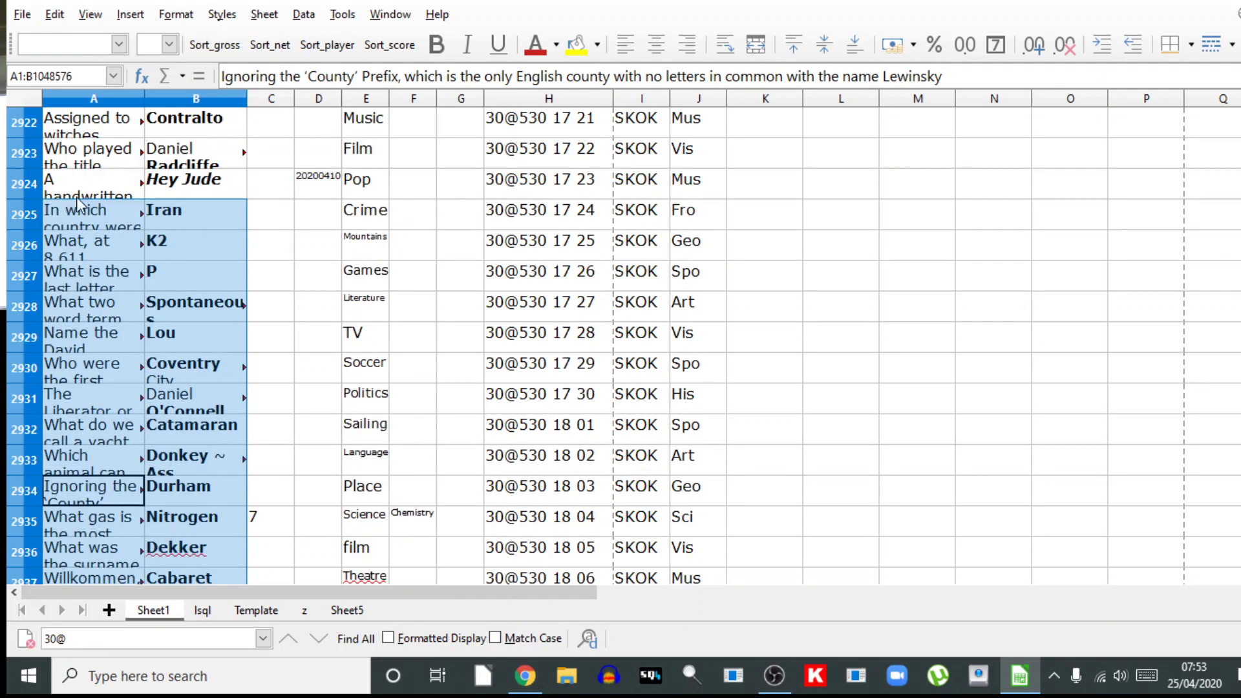
{"action": "left_click", "coordinate": [18, 158]}
{"action": "left_click_drag", "start_coordinate": [18, 170], "coordinate": [37, 568]}
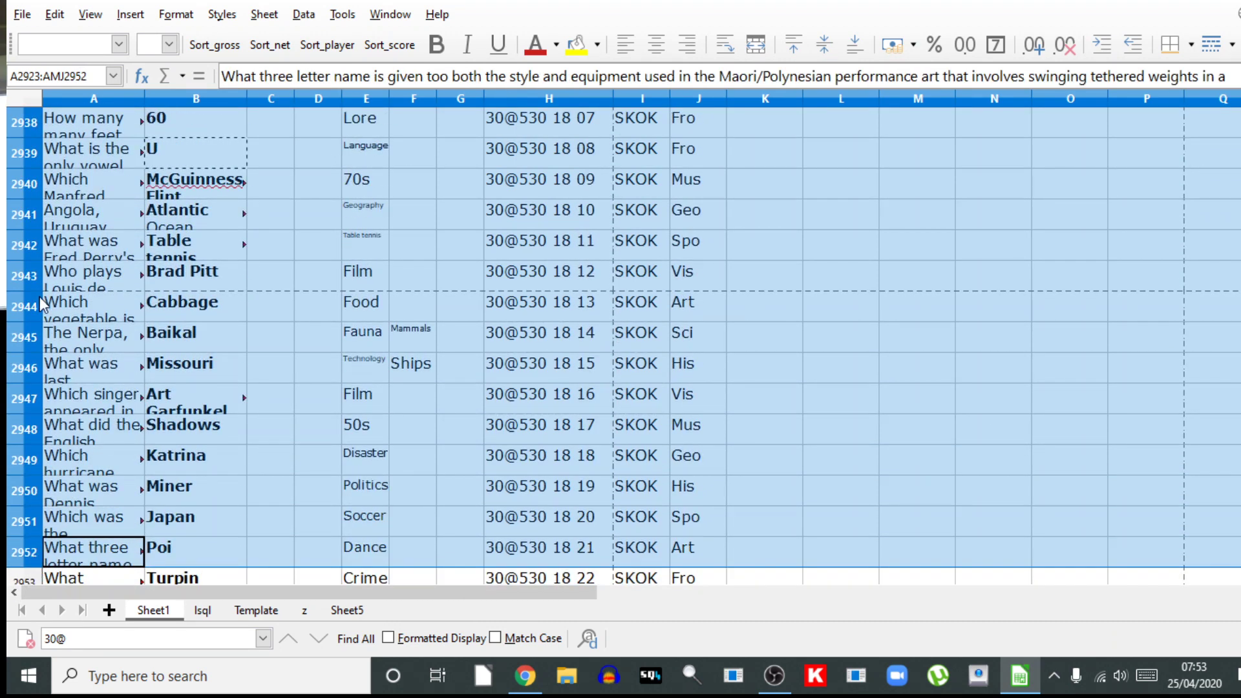
Set the selected rows 2923–2952 to a row height of 3 cm.
{"action": "right_click", "coordinate": [31, 243]}
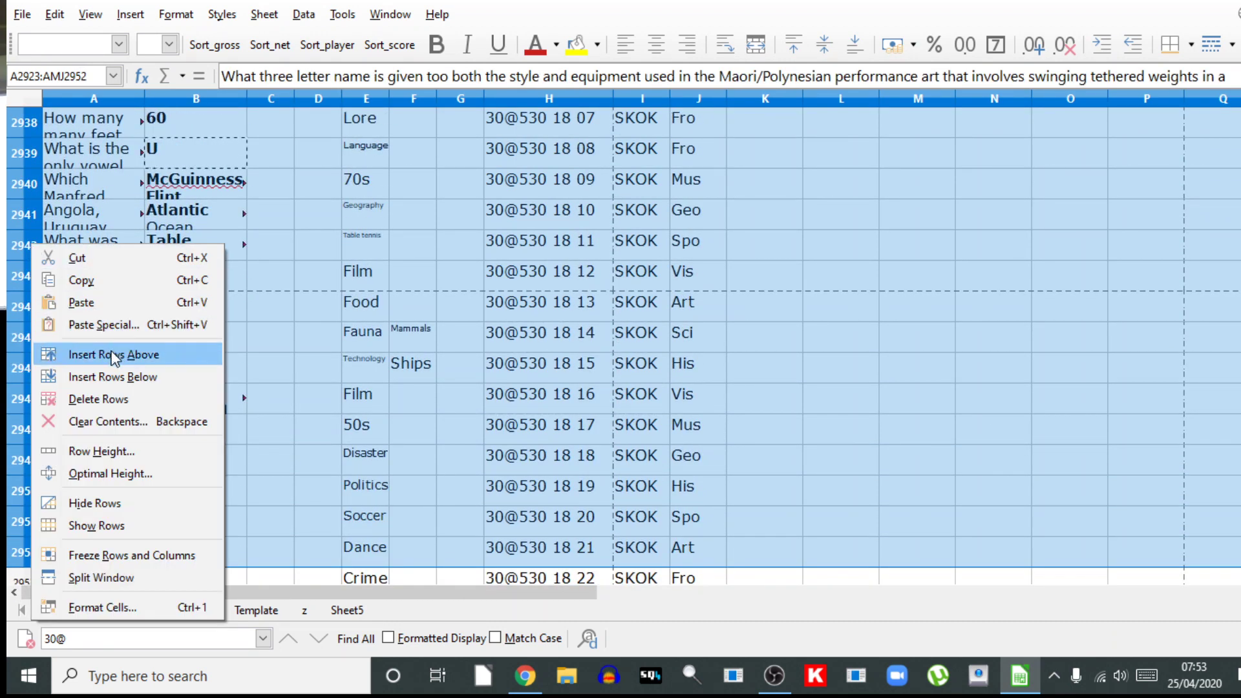
{"action": "left_click", "coordinate": [137, 452]}
{"action": "triple_click", "coordinate": [619, 294]}
{"action": "type", "text": "3"}
{"action": "left_click", "coordinate": [624, 354]}
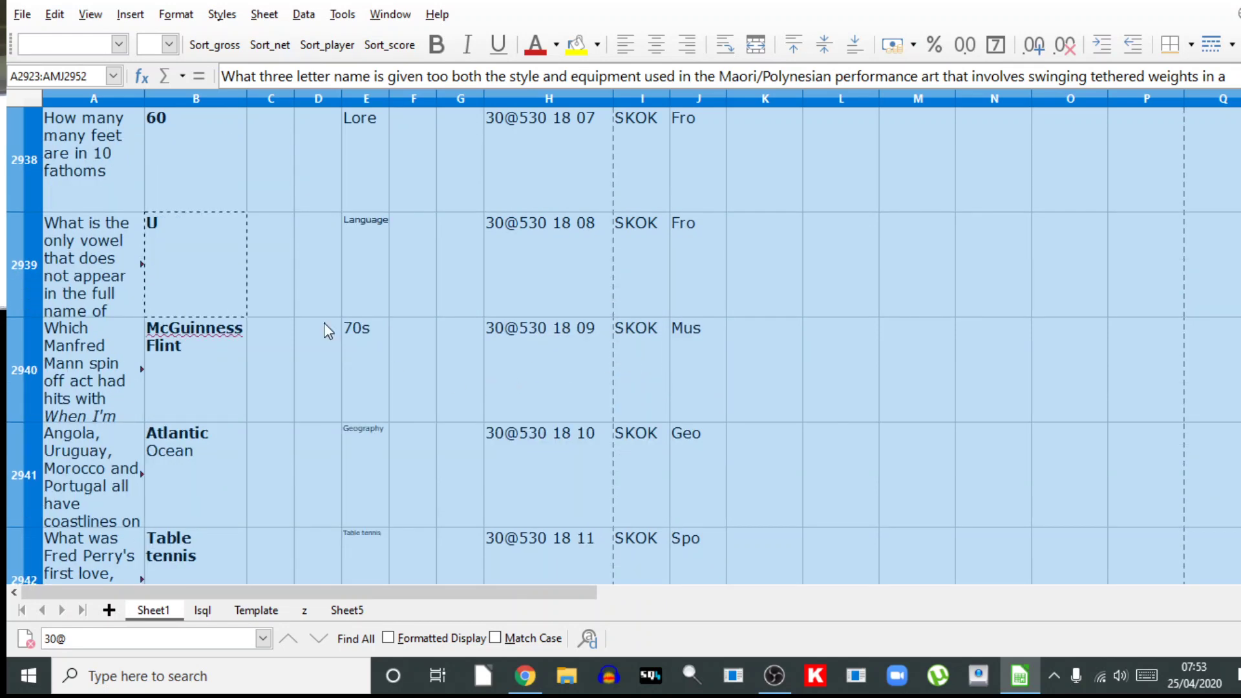
Check the wrapped questions and answers in rows 2938–2941, such as 60, U and Atlantic Ocean.
{"action": "left_click", "coordinate": [105, 177]}
{"action": "left_click", "coordinate": [164, 177]}
{"action": "left_click", "coordinate": [61, 265]}
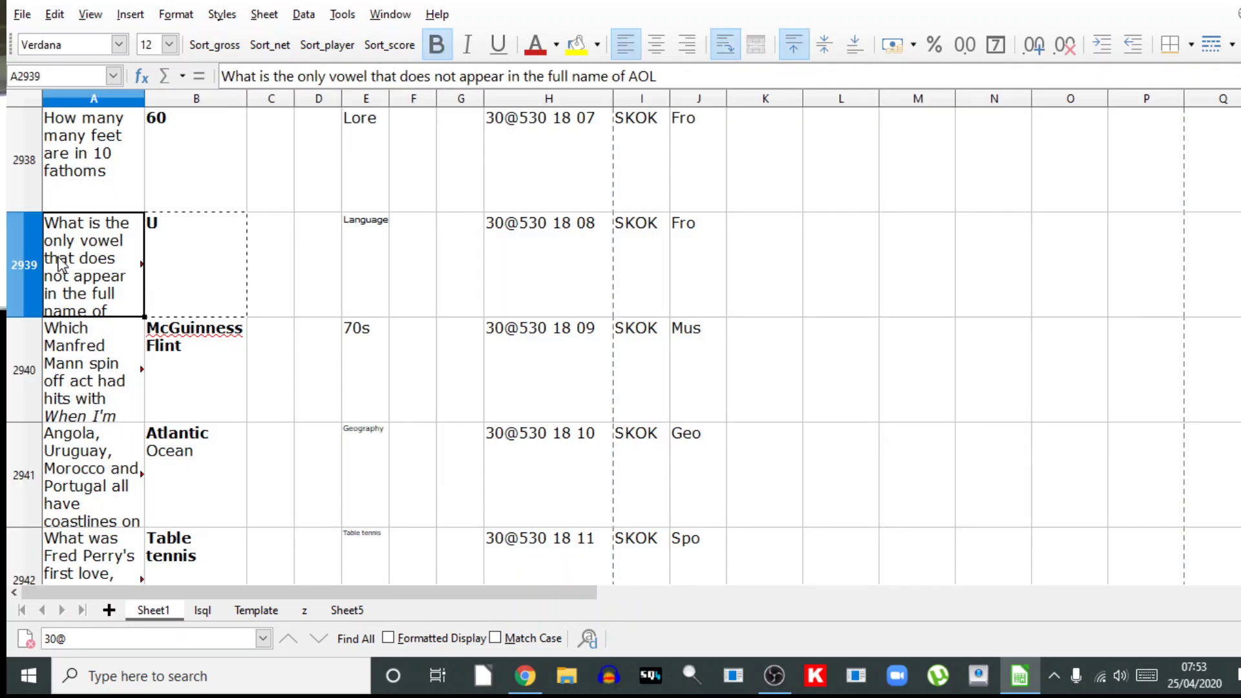
{"action": "left_click", "coordinate": [158, 263]}
{"action": "left_click", "coordinate": [73, 363]}
{"action": "left_click", "coordinate": [185, 382]}
{"action": "left_click", "coordinate": [112, 445]}
{"action": "left_click", "coordinate": [184, 466]}
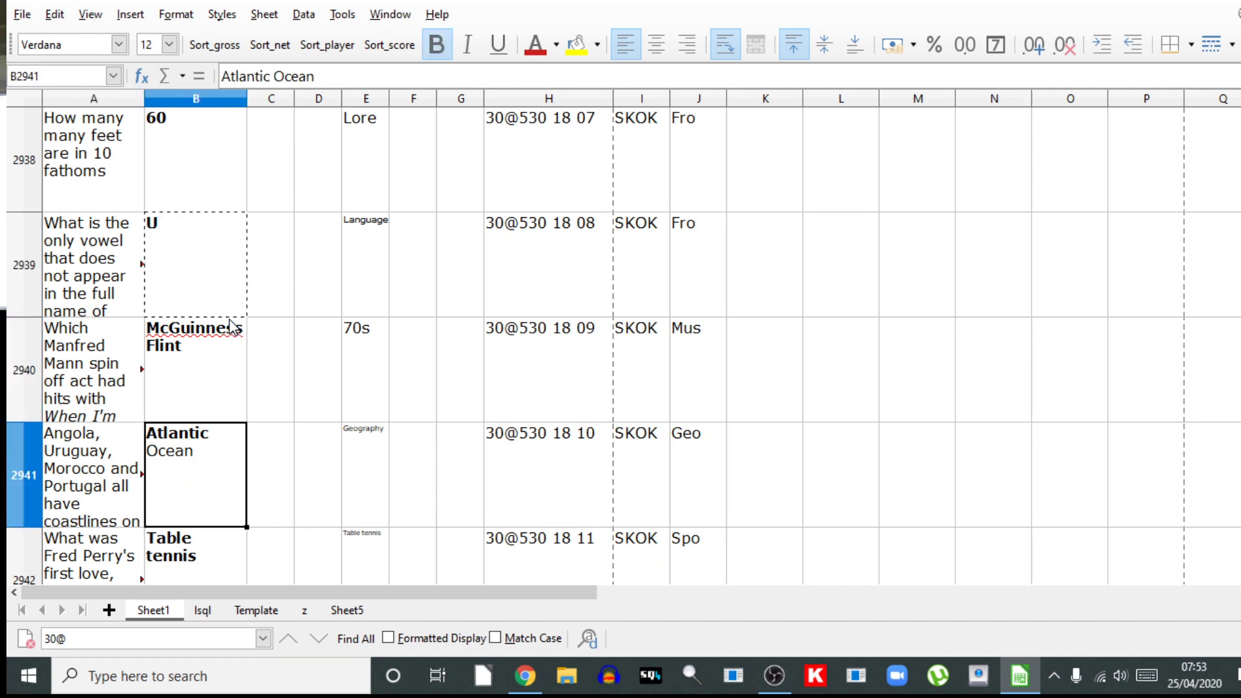
{"action": "left_click", "coordinate": [1218, 2]}
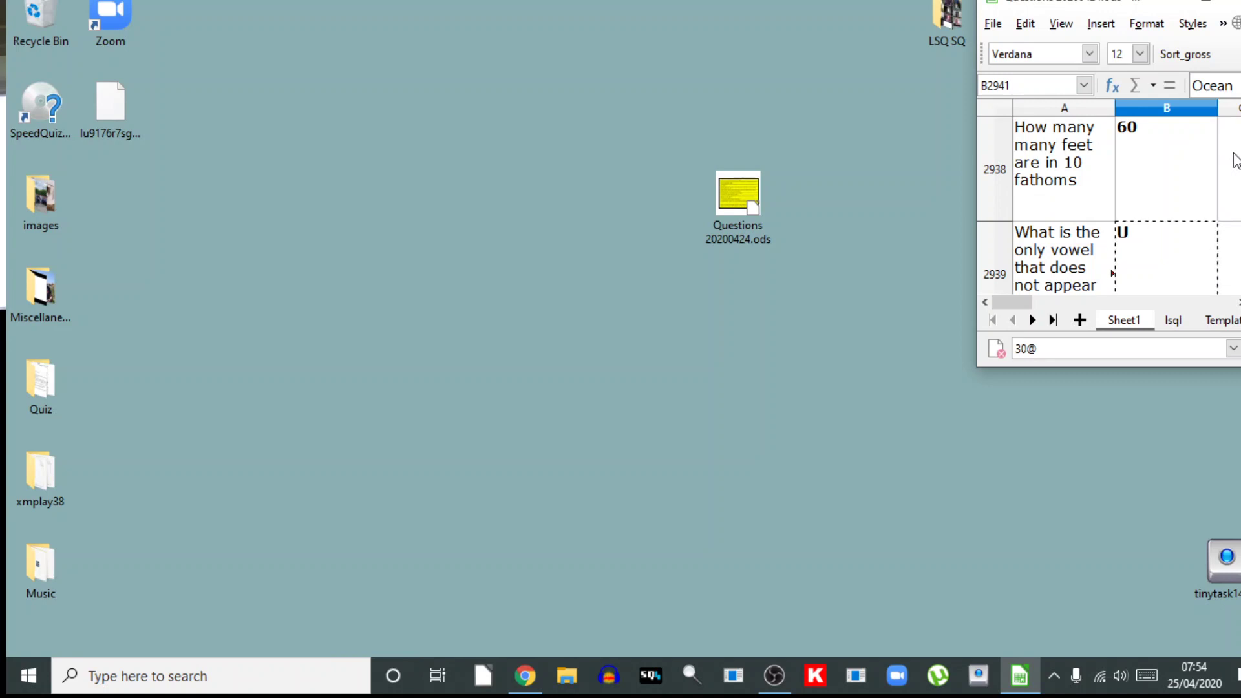
{"action": "left_click", "coordinate": [1184, 168]}
{"action": "left_click", "coordinate": [1083, 169]}
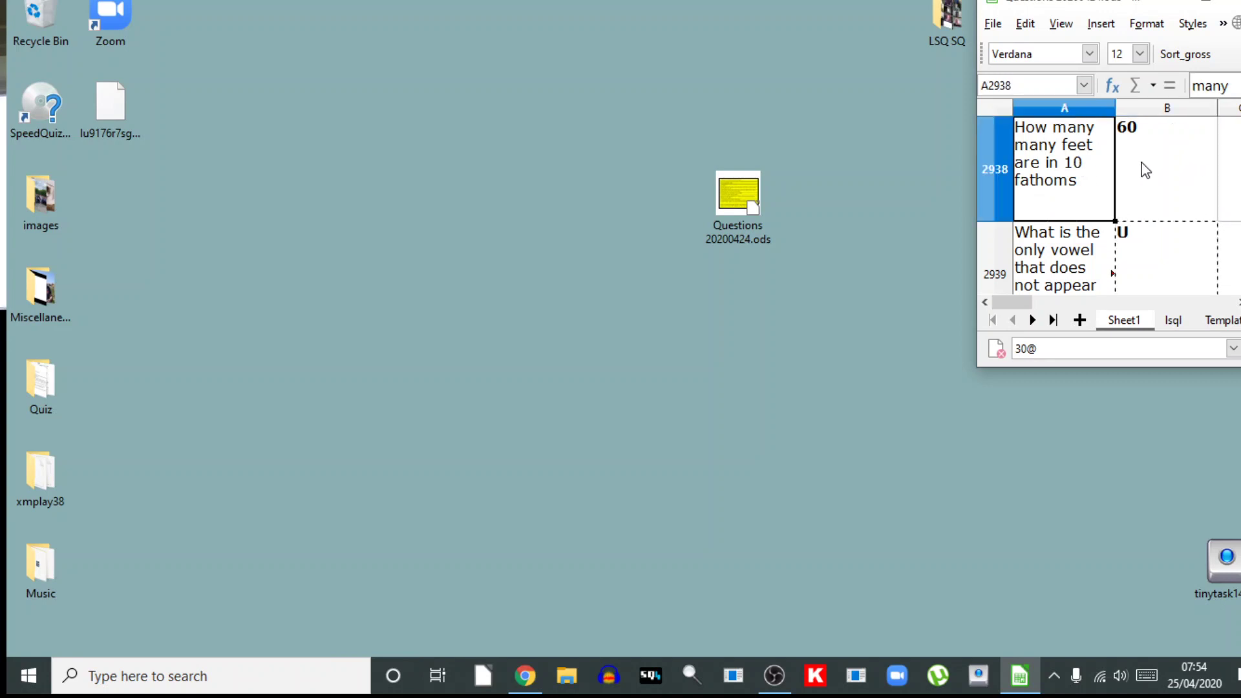
{"action": "left_click", "coordinate": [1143, 169]}
{"action": "left_click", "coordinate": [1088, 169]}
{"action": "left_click", "coordinate": [1137, 170]}
{"action": "left_click", "coordinate": [1084, 172]}
{"action": "left_click", "coordinate": [1138, 170]}
{"action": "left_click", "coordinate": [1084, 171]}
{"action": "left_click", "coordinate": [1148, 172]}
{"action": "left_click", "coordinate": [1086, 173]}
{"action": "left_click", "coordinate": [1140, 173]}
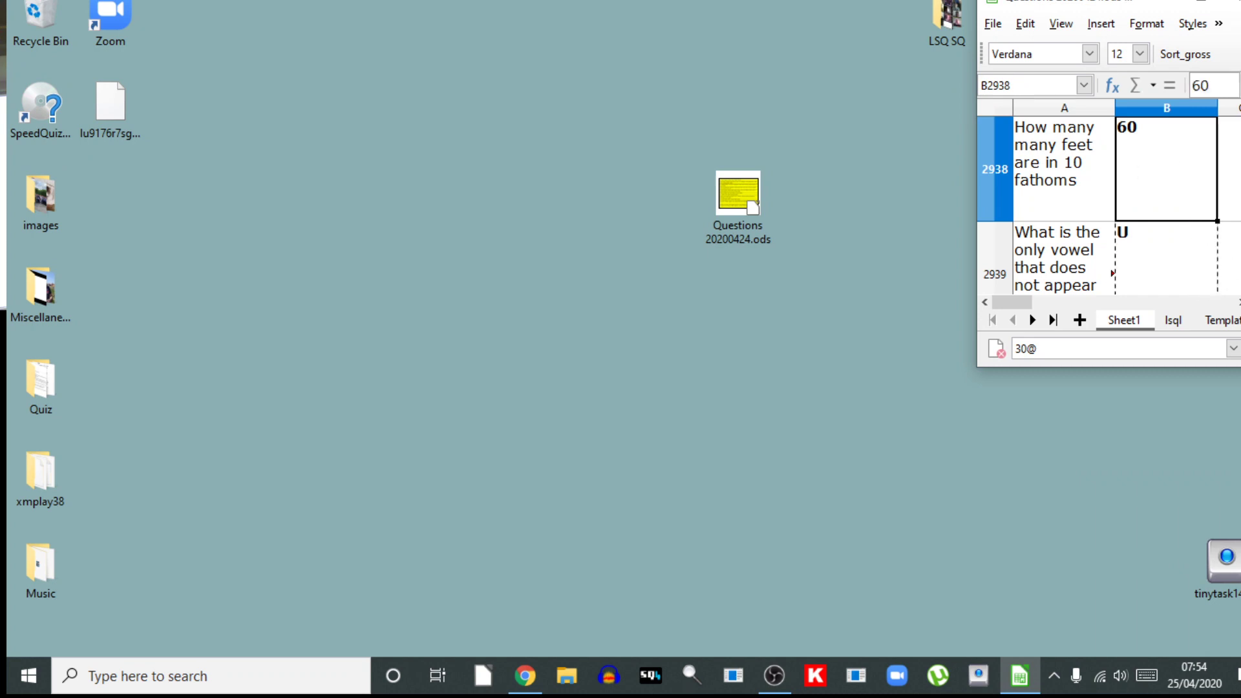
{"action": "left_click_drag", "start_coordinate": [1240, 239], "coordinate": [1208, 240]}
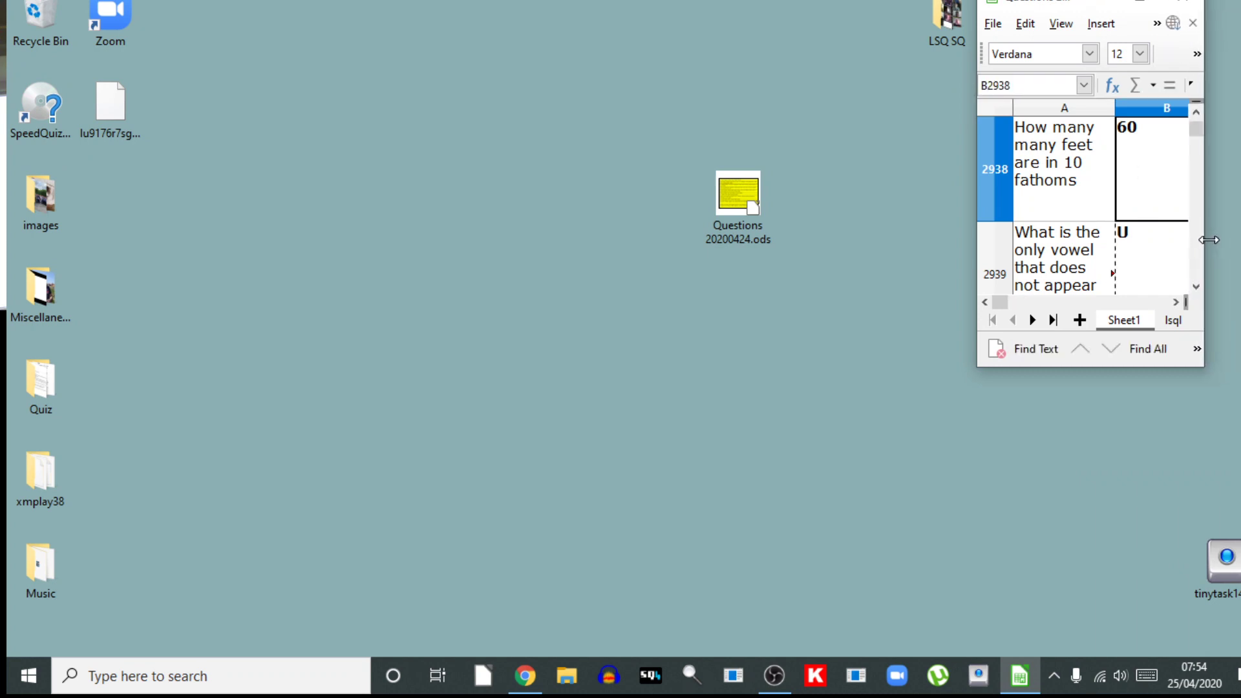
{"action": "left_click", "coordinate": [1151, 189]}
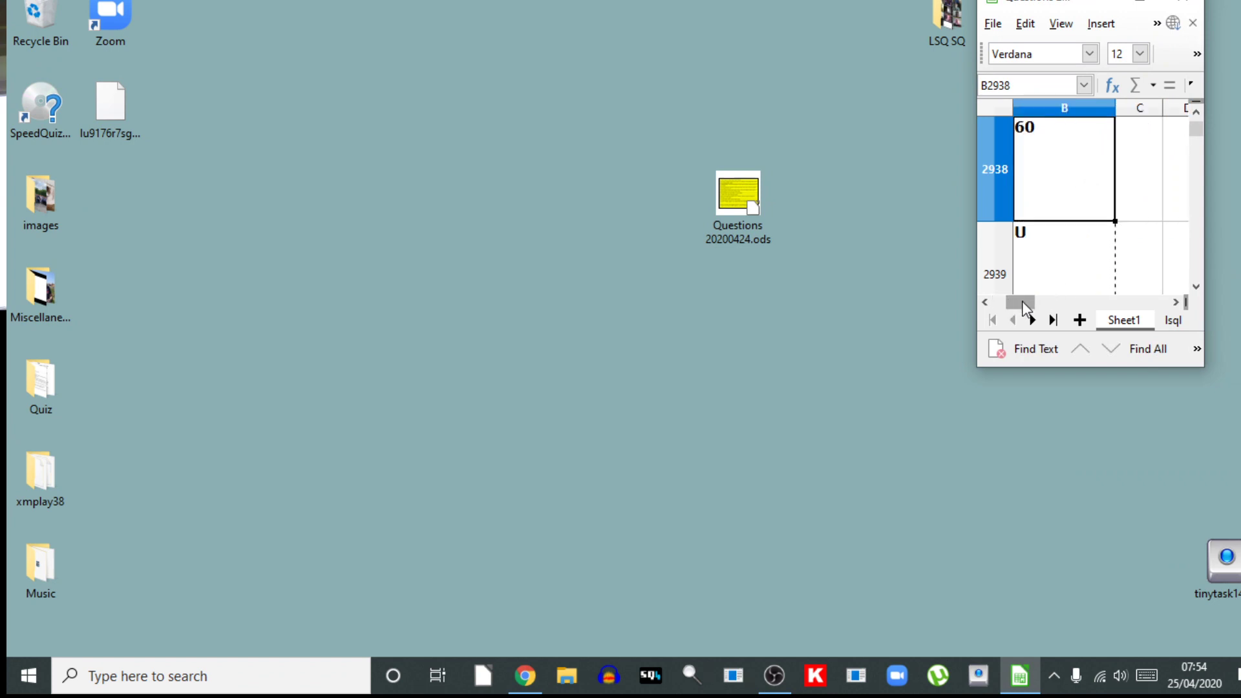
{"action": "left_click_drag", "start_coordinate": [1021, 301], "coordinate": [934, 297]}
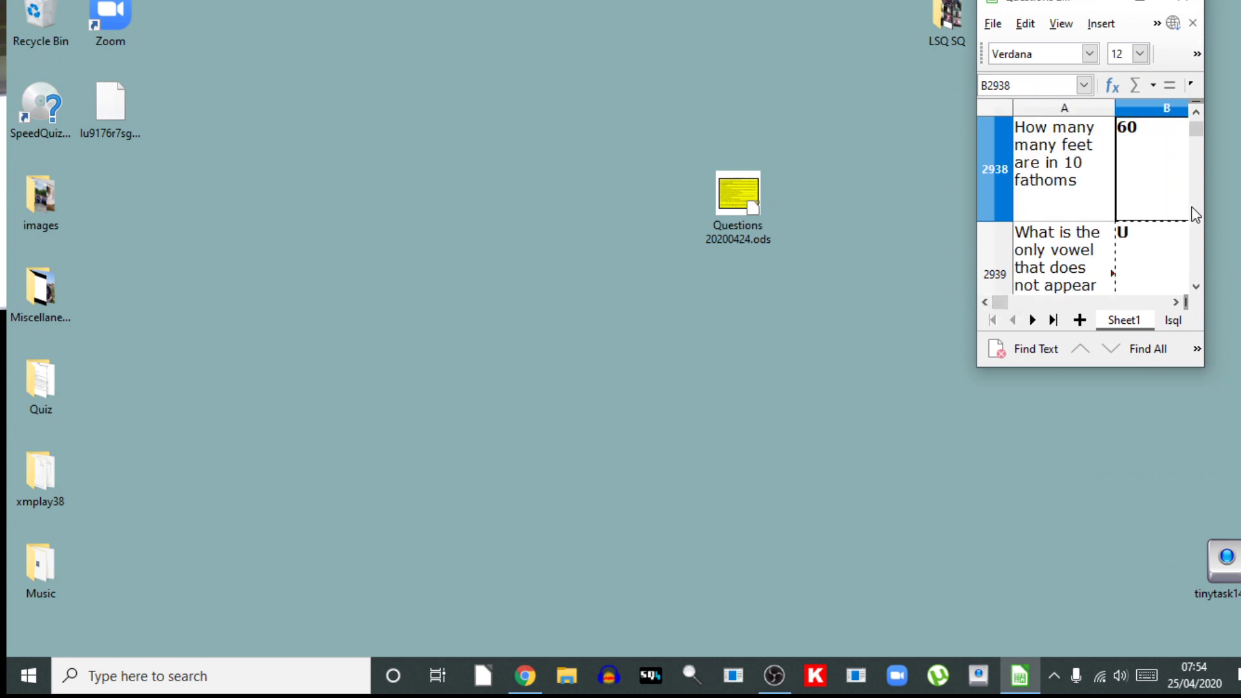
{"action": "left_click_drag", "start_coordinate": [1210, 203], "coordinate": [1240, 202]}
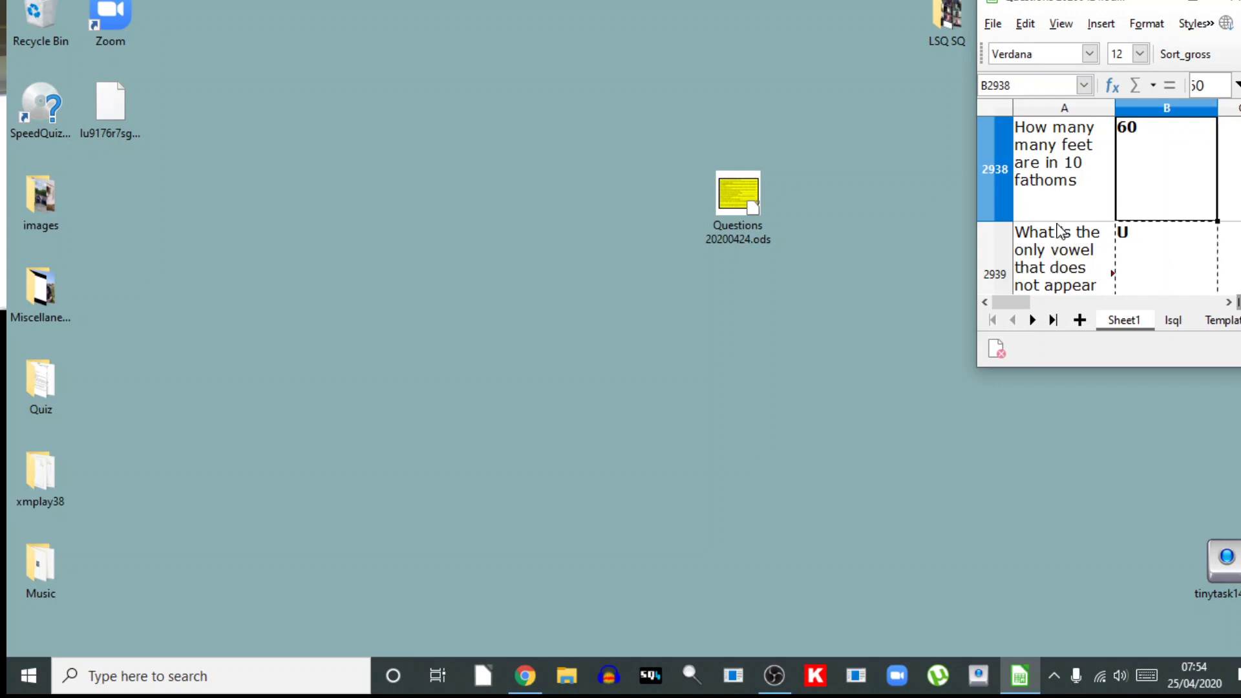
Step through the questions in rows 2939–2944 and make the spreadsheet window taller.
{"action": "left_click", "coordinate": [1062, 271]}
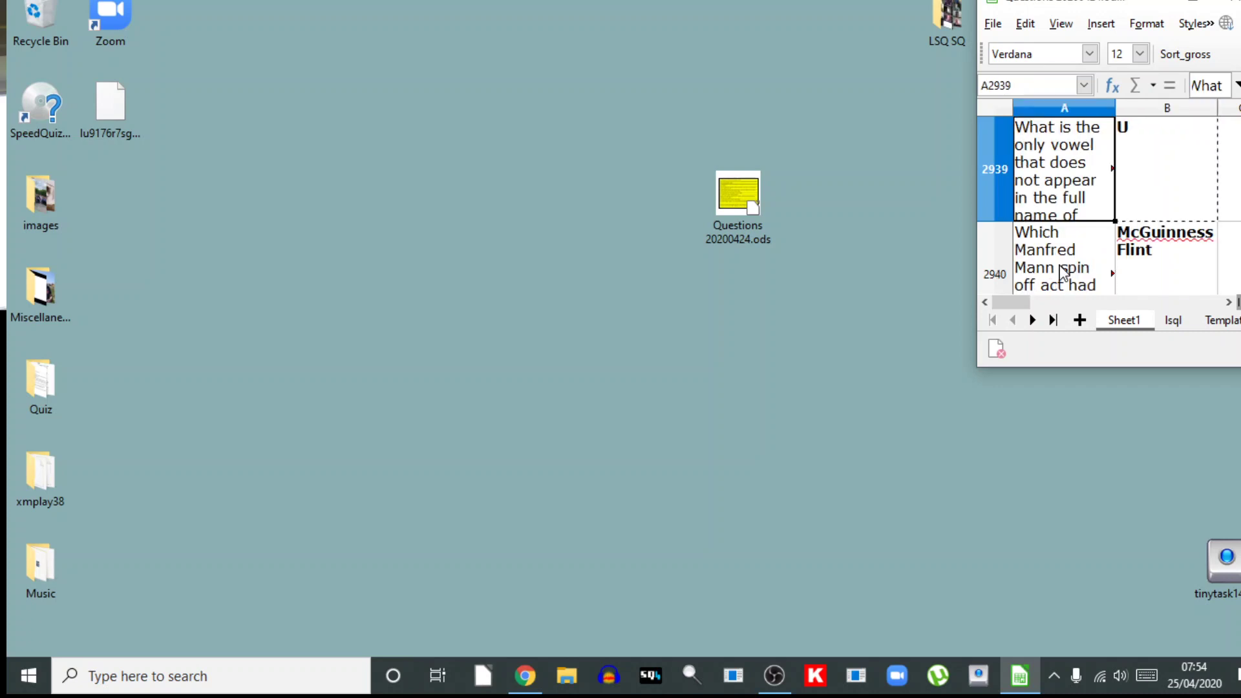
{"action": "left_click", "coordinate": [1063, 271]}
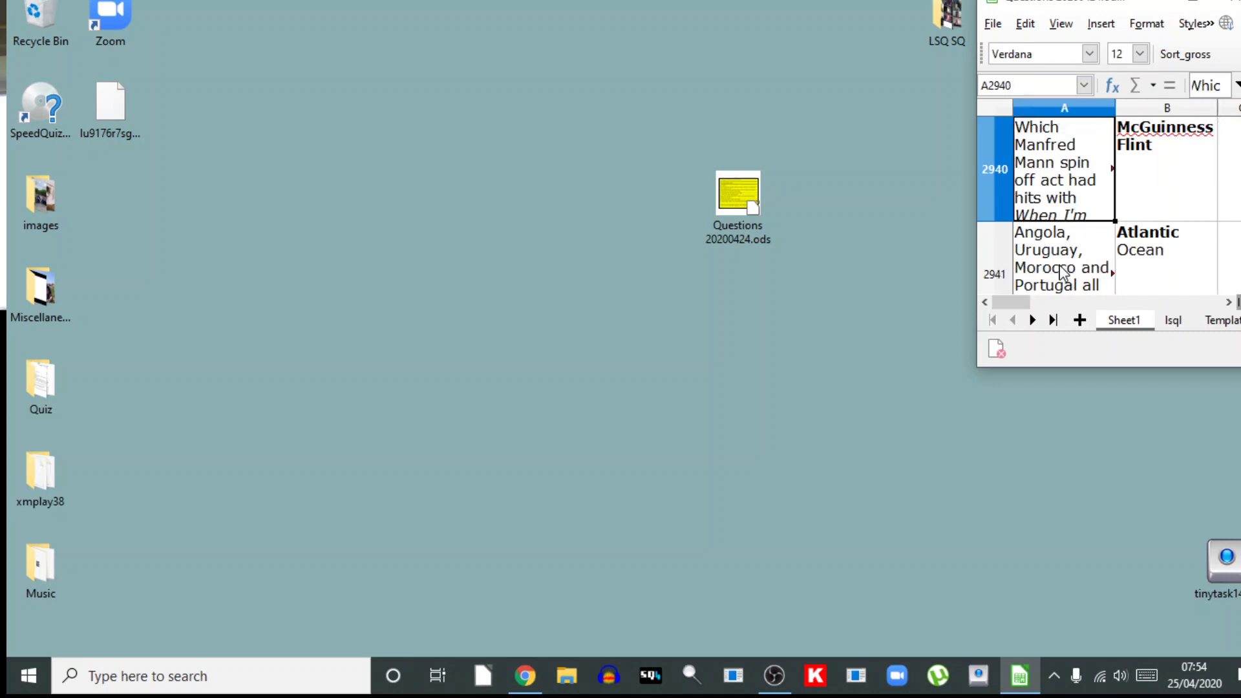
{"action": "left_click", "coordinate": [1063, 272]}
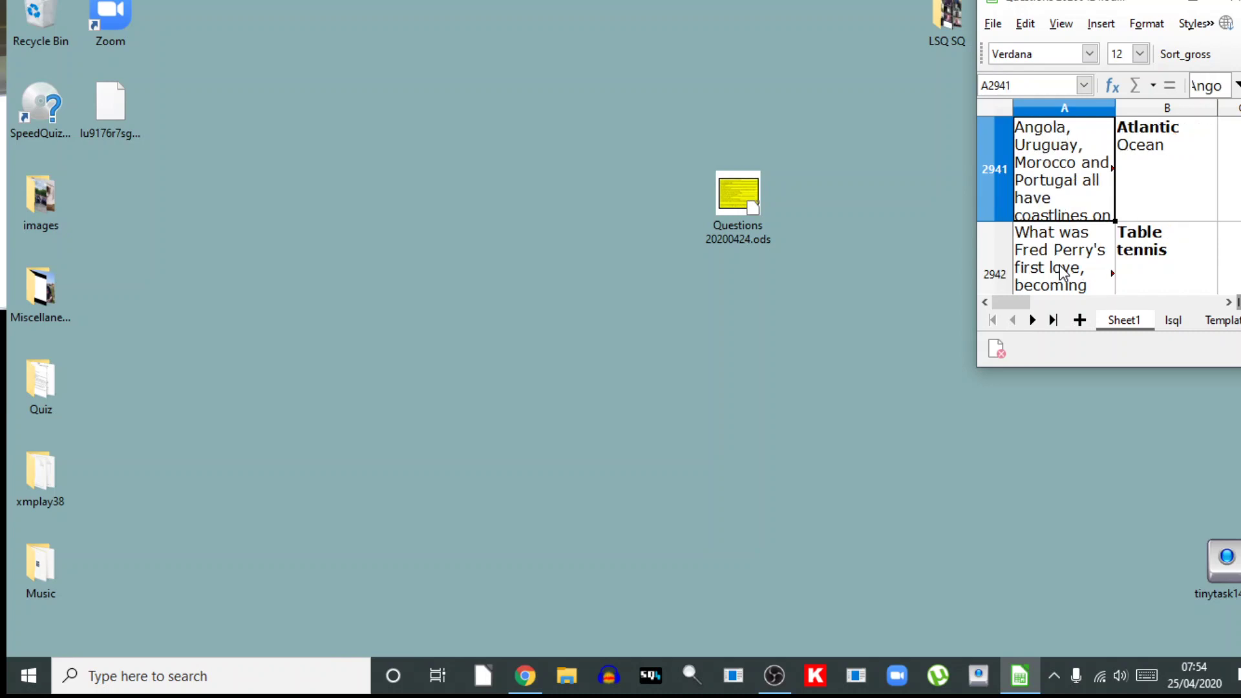
{"action": "left_click", "coordinate": [1063, 271]}
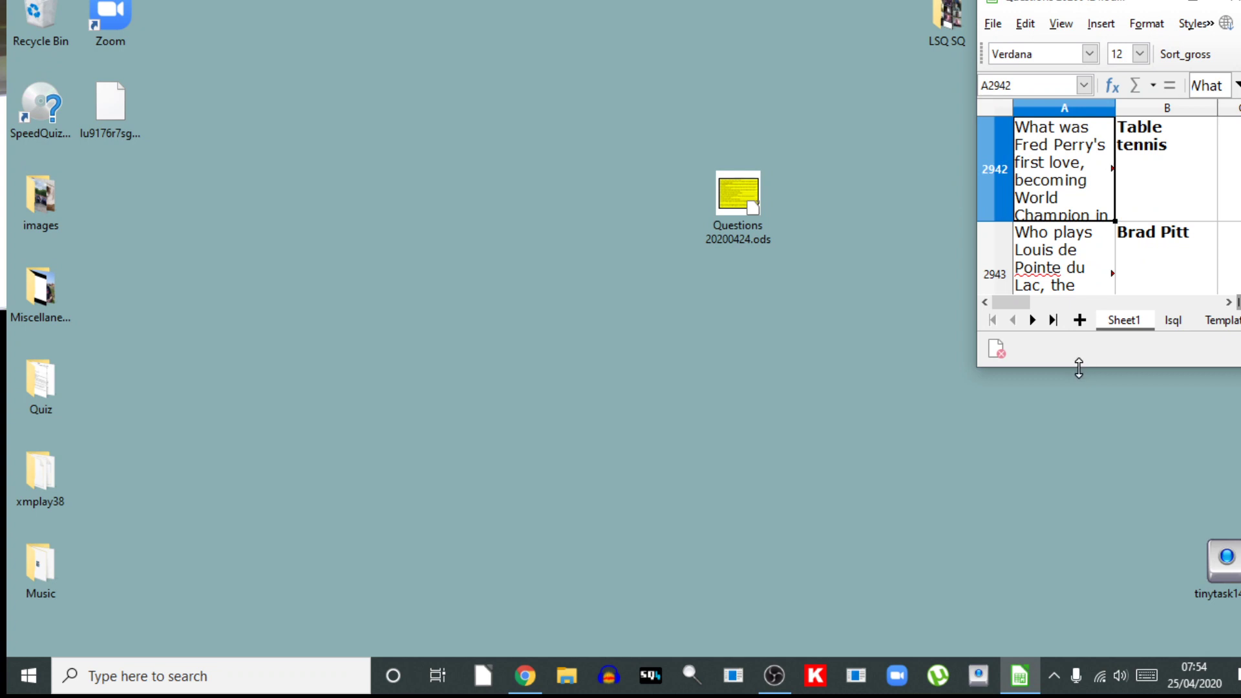
{"action": "left_click_drag", "start_coordinate": [1078, 368], "coordinate": [1056, 466]}
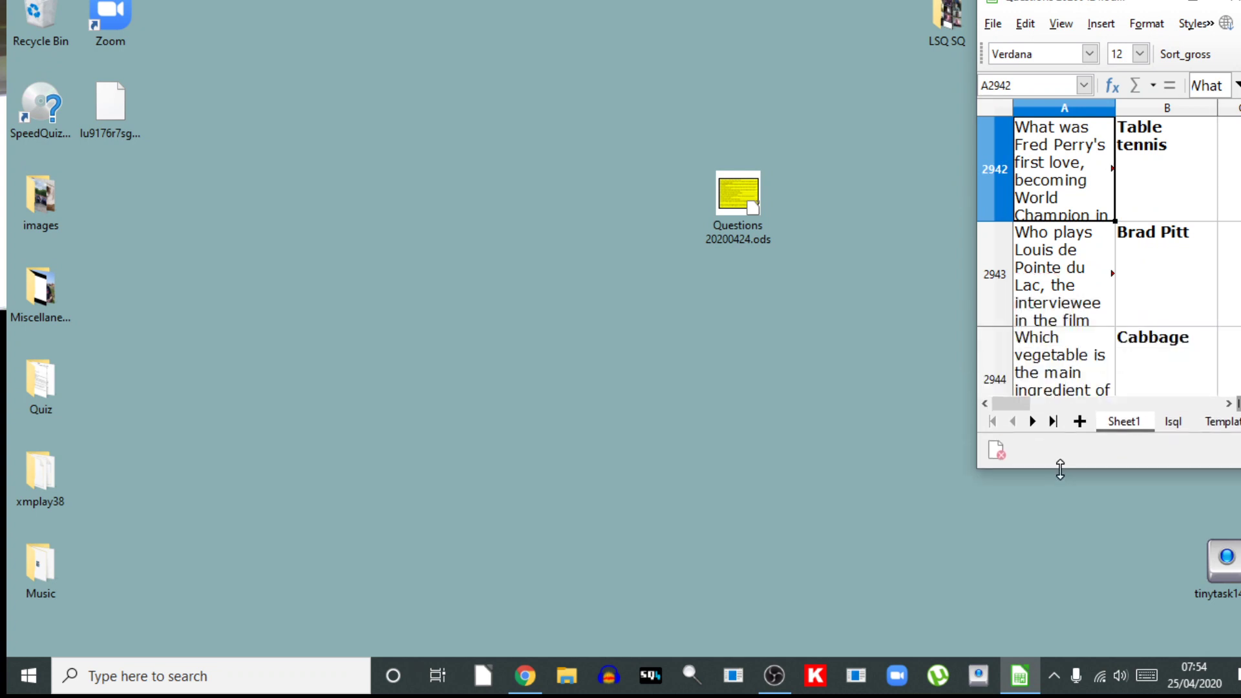
{"action": "left_click", "coordinate": [1067, 309]}
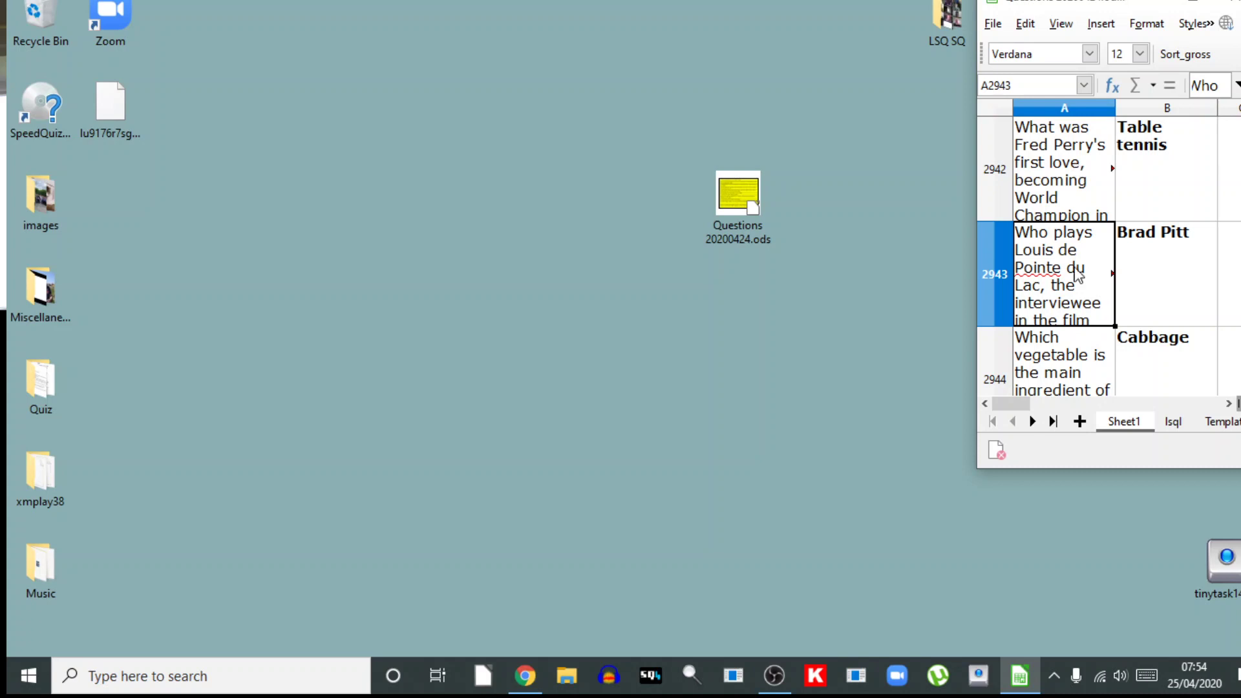
{"action": "left_click", "coordinate": [1067, 388]}
Scroll up to row 2936 and select the Albert surname question in A2936.
{"action": "left_click_drag", "start_coordinate": [1070, 465], "coordinate": [1069, 362]}
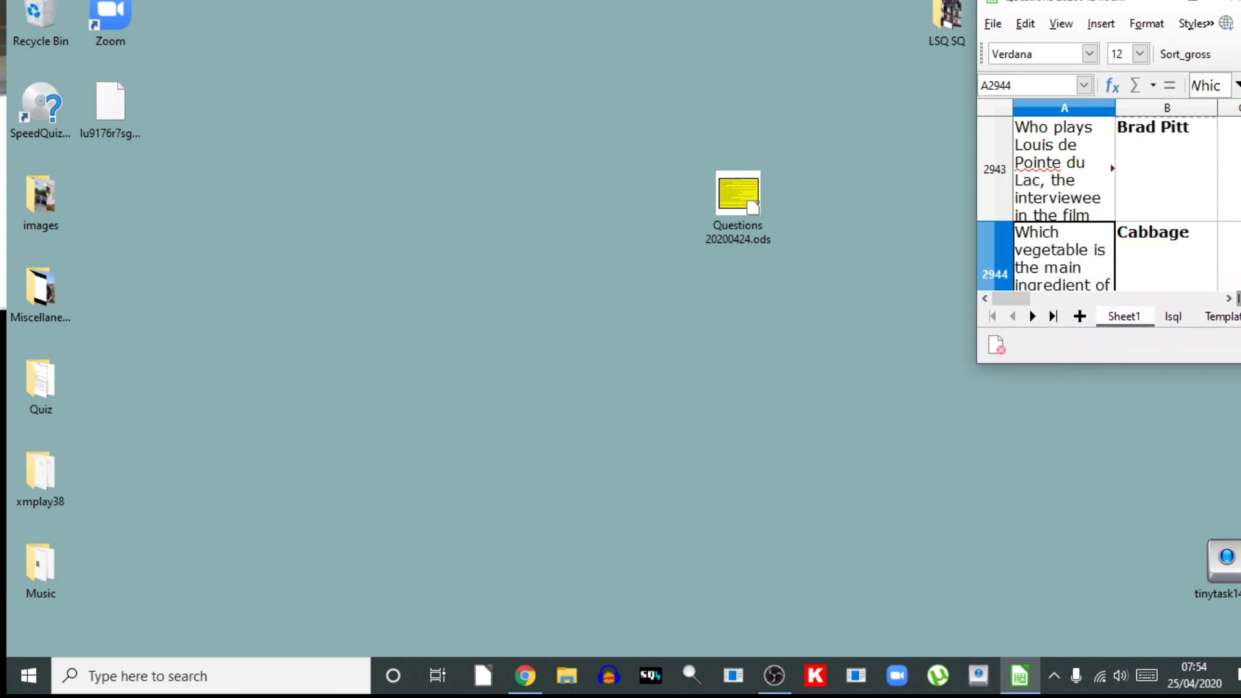
{"action": "scroll", "coordinate": [1099, 200], "scroll_direction": "up", "scroll_amount": 3}
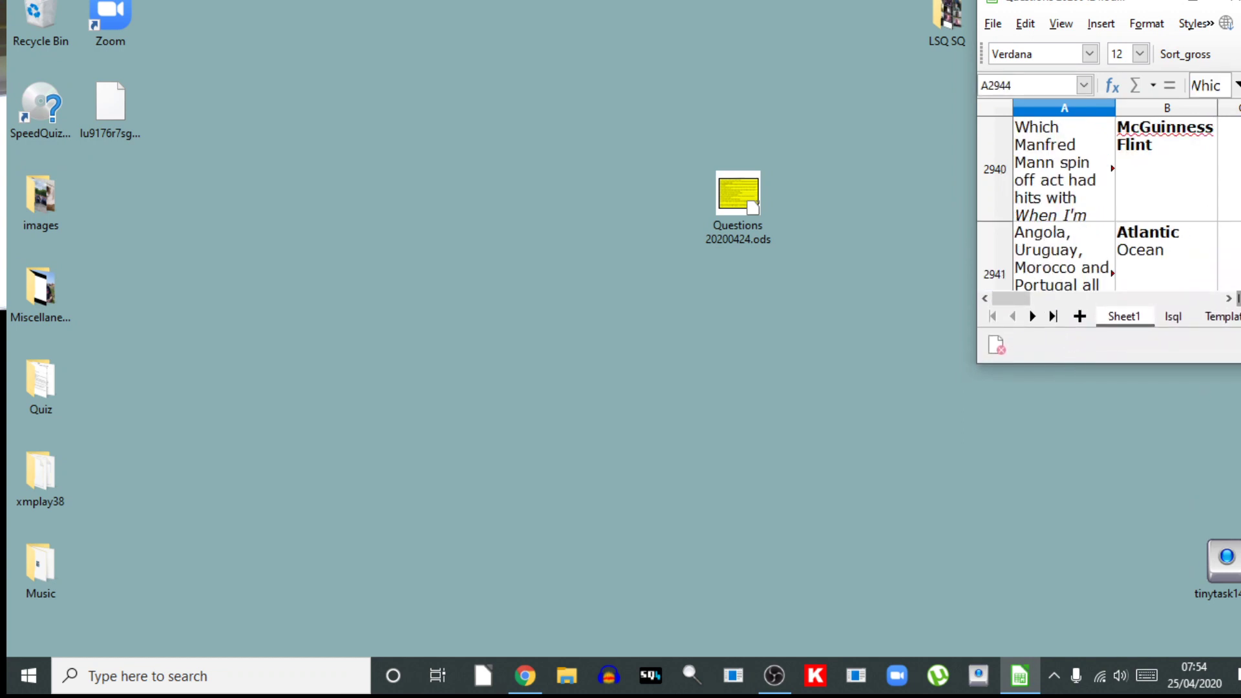
{"action": "scroll", "coordinate": [1224, 149], "scroll_direction": "up", "scroll_amount": 4}
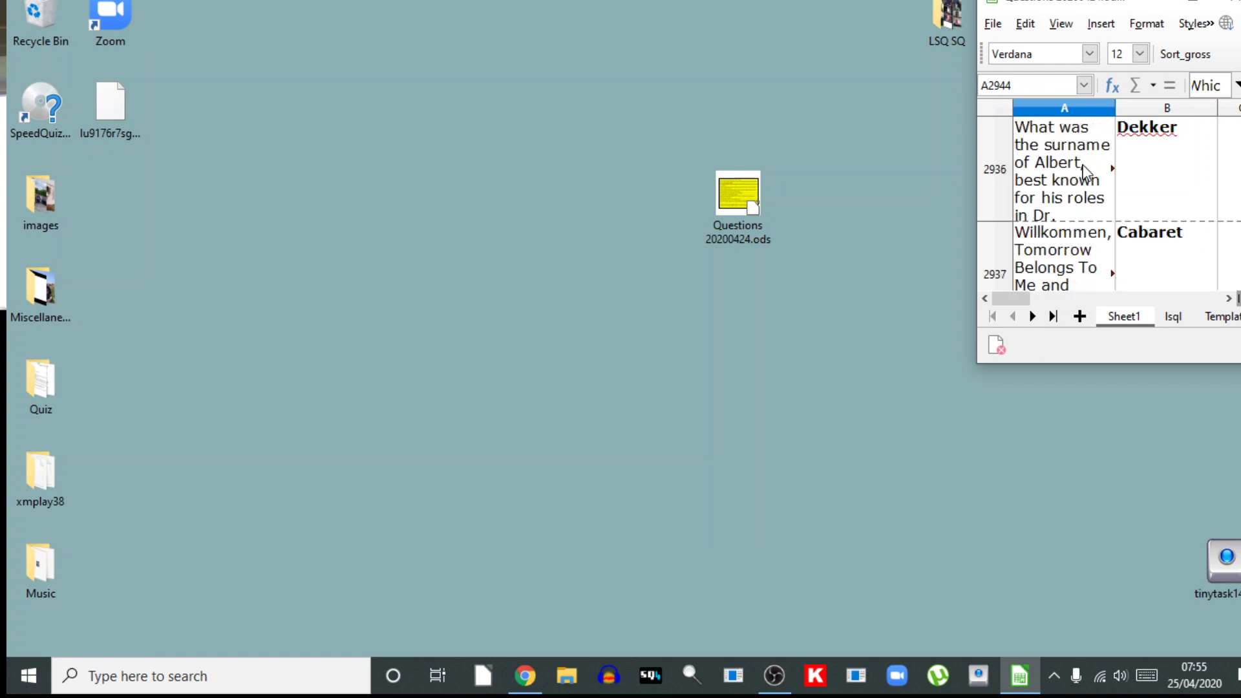
{"action": "left_click", "coordinate": [1086, 169]}
{"action": "left_click", "coordinate": [1139, 171]}
{"action": "left_click", "coordinate": [1068, 170]}
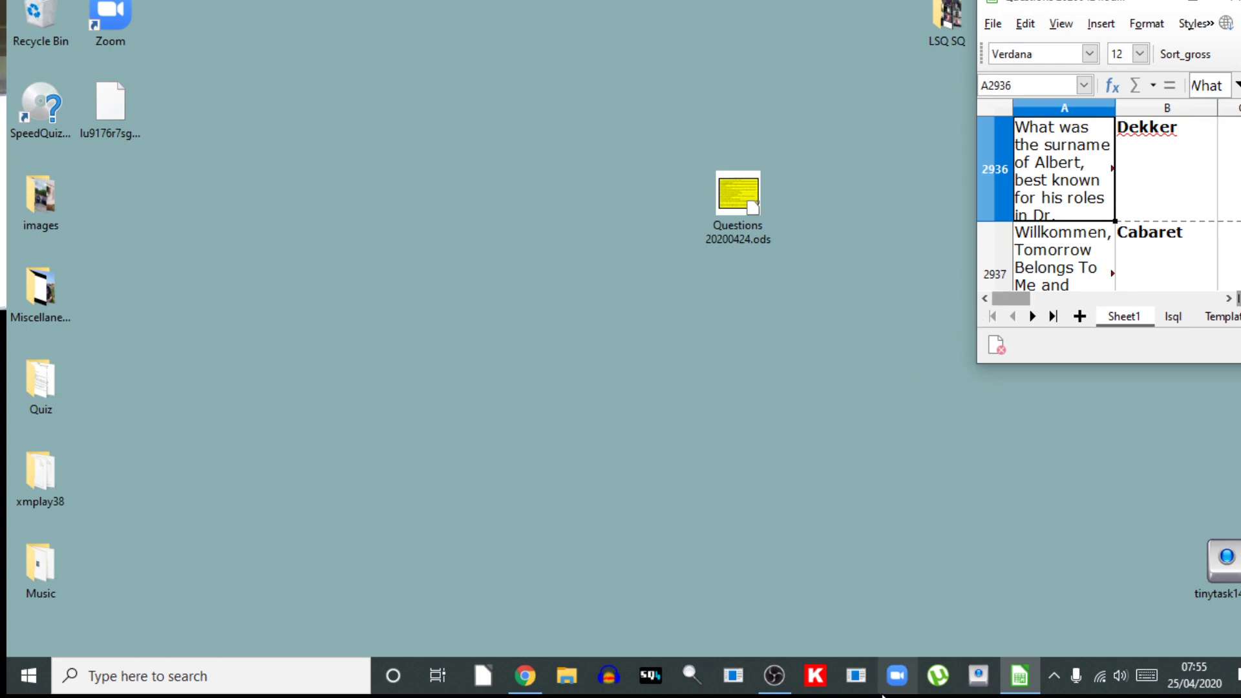
Open the Question Manager from the SpeedQuizzing members page, restoring the last session.
{"action": "left_click", "coordinate": [527, 675]}
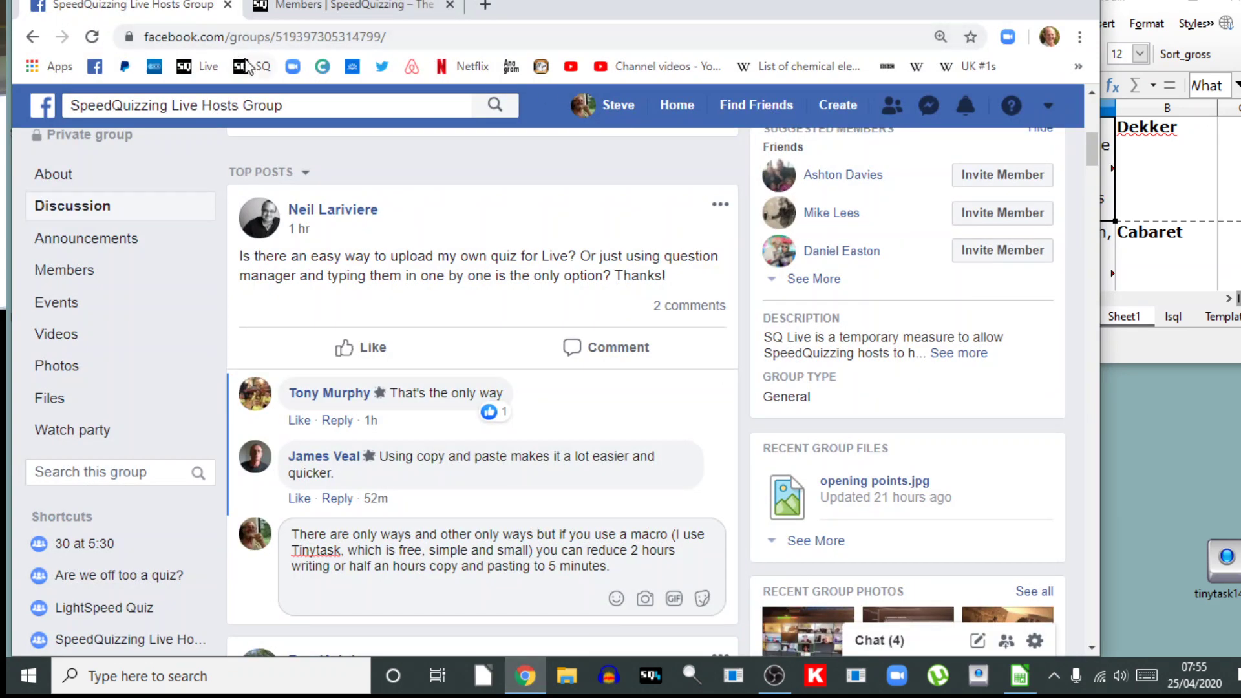
{"action": "left_click", "coordinate": [304, 6]}
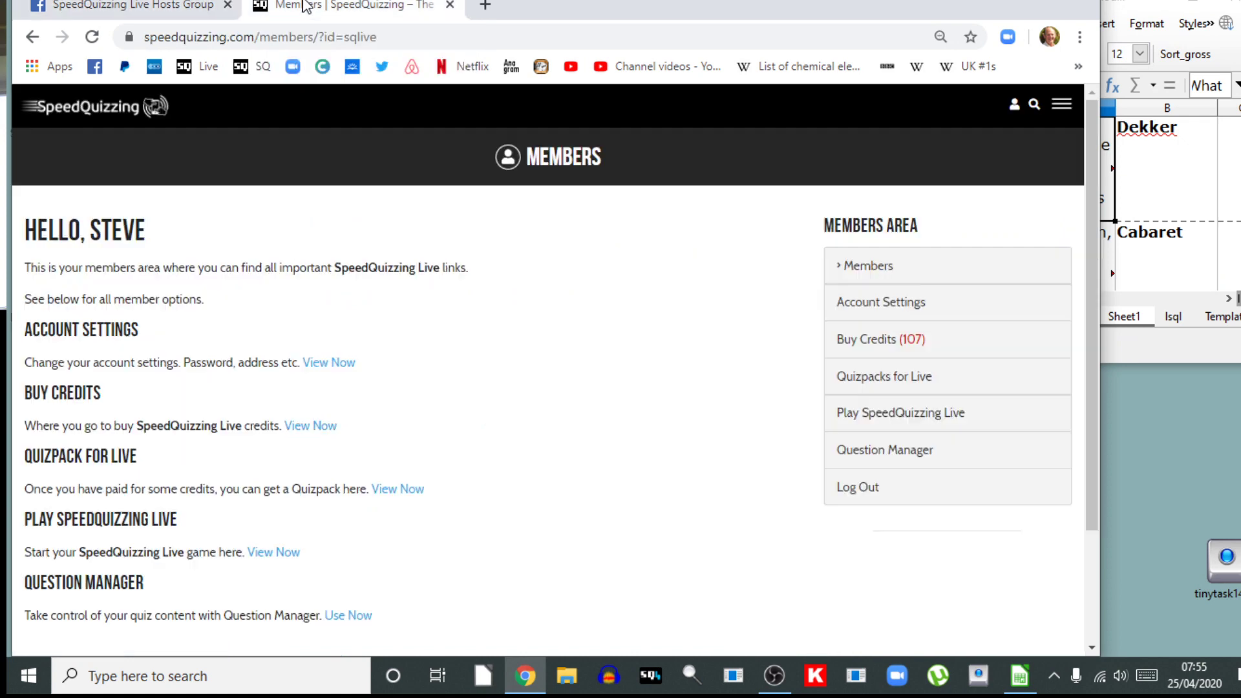
{"action": "left_click", "coordinate": [900, 453]}
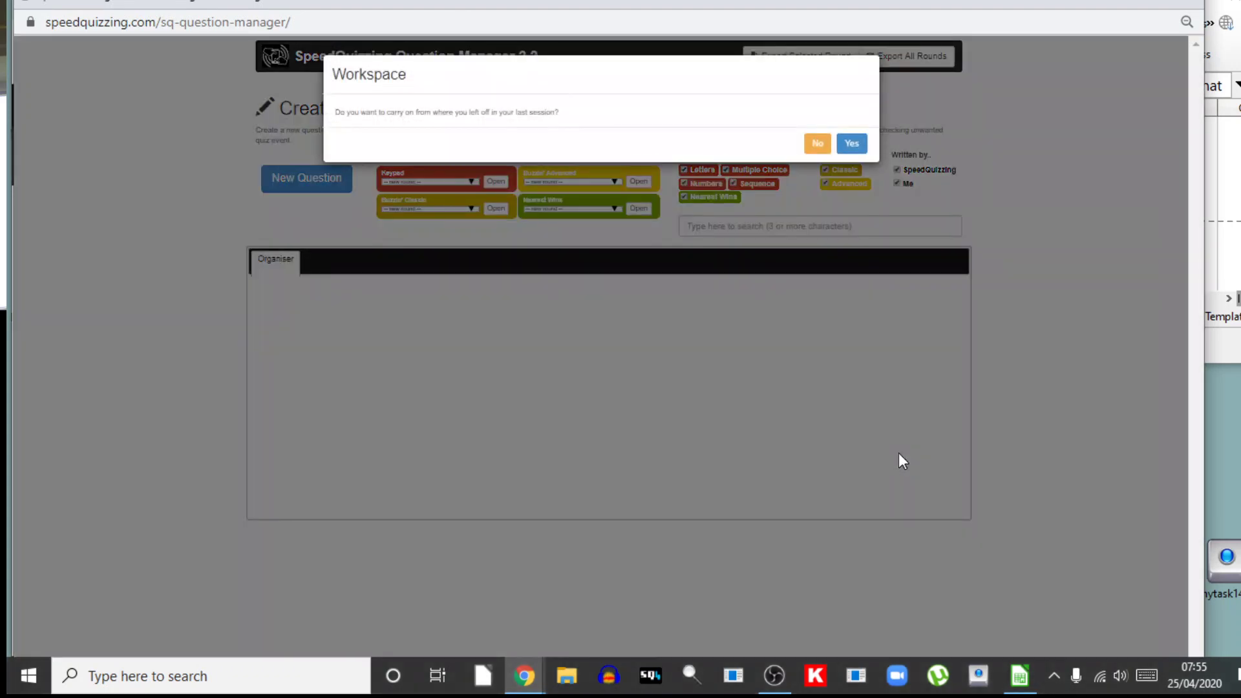
{"action": "left_click", "coordinate": [857, 146]}
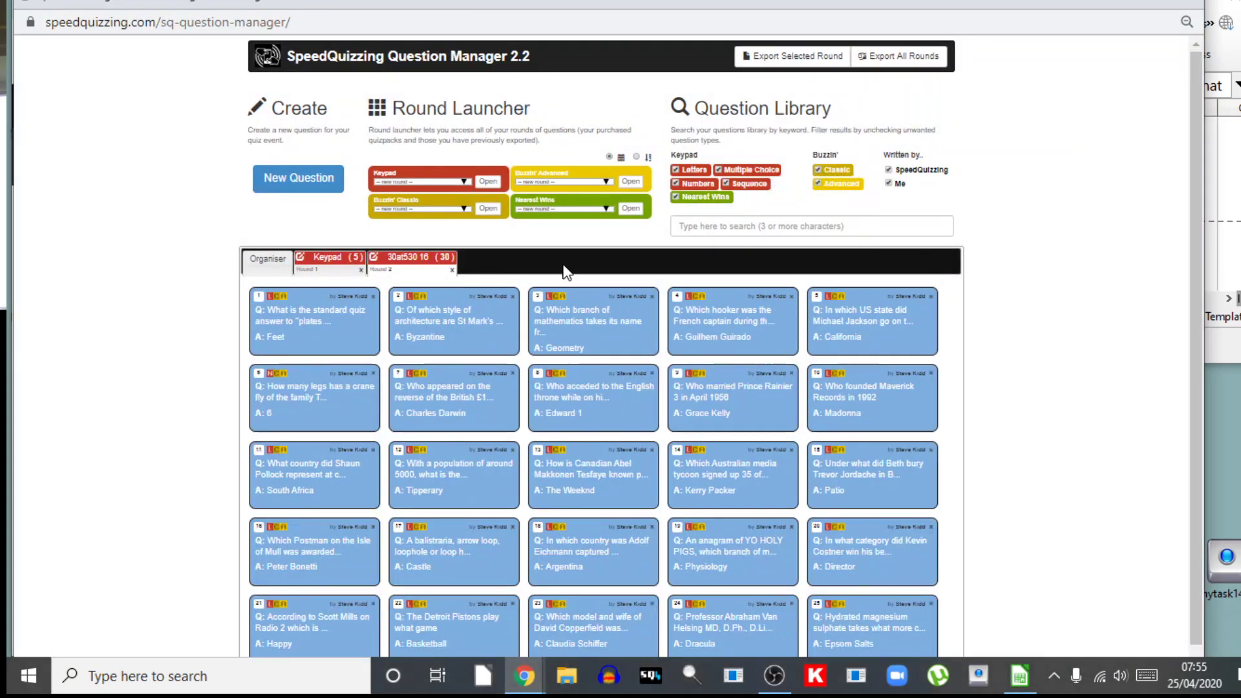
Close the 30at530 16 and Keypad rounds, confirming each removal.
{"action": "left_click", "coordinate": [451, 270]}
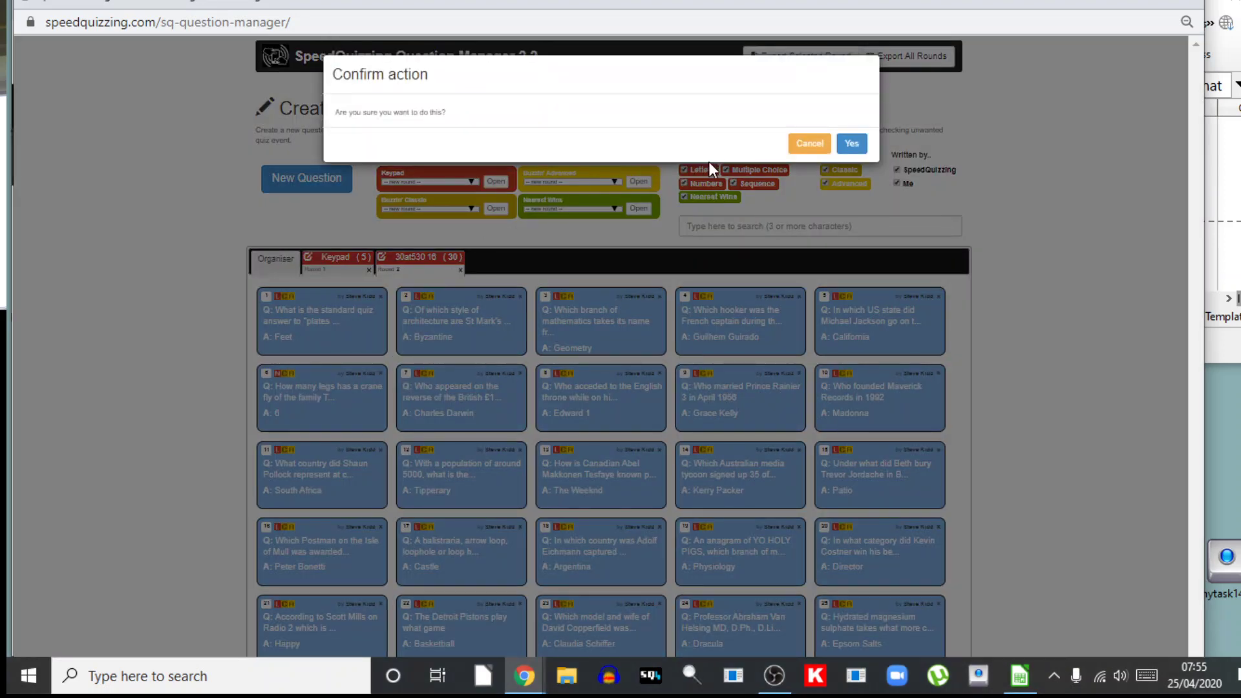
{"action": "left_click", "coordinate": [851, 144]}
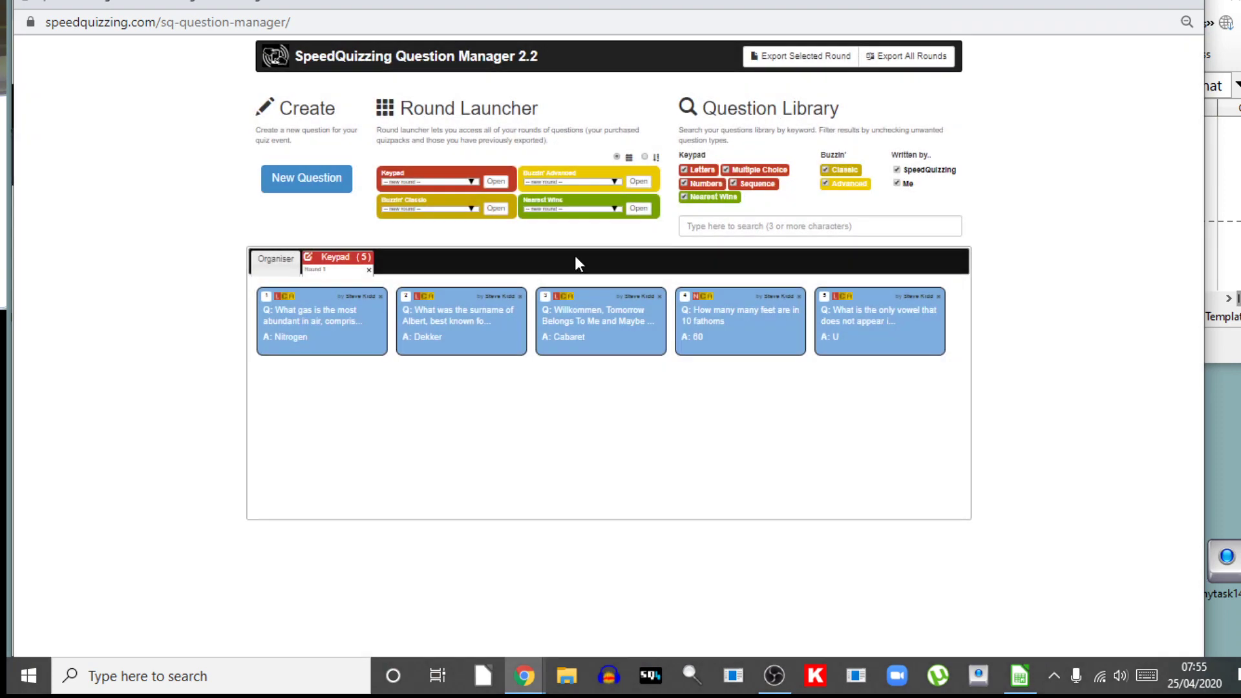
{"action": "left_click", "coordinate": [369, 270]}
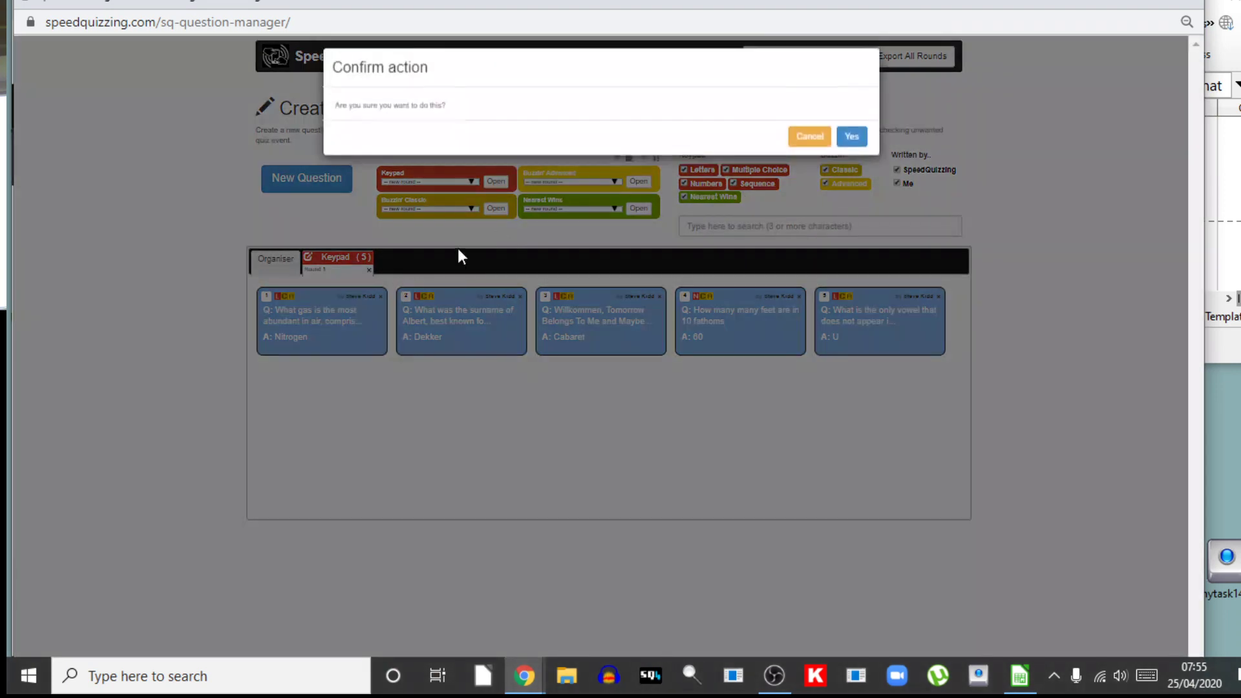
{"action": "left_click", "coordinate": [851, 143]}
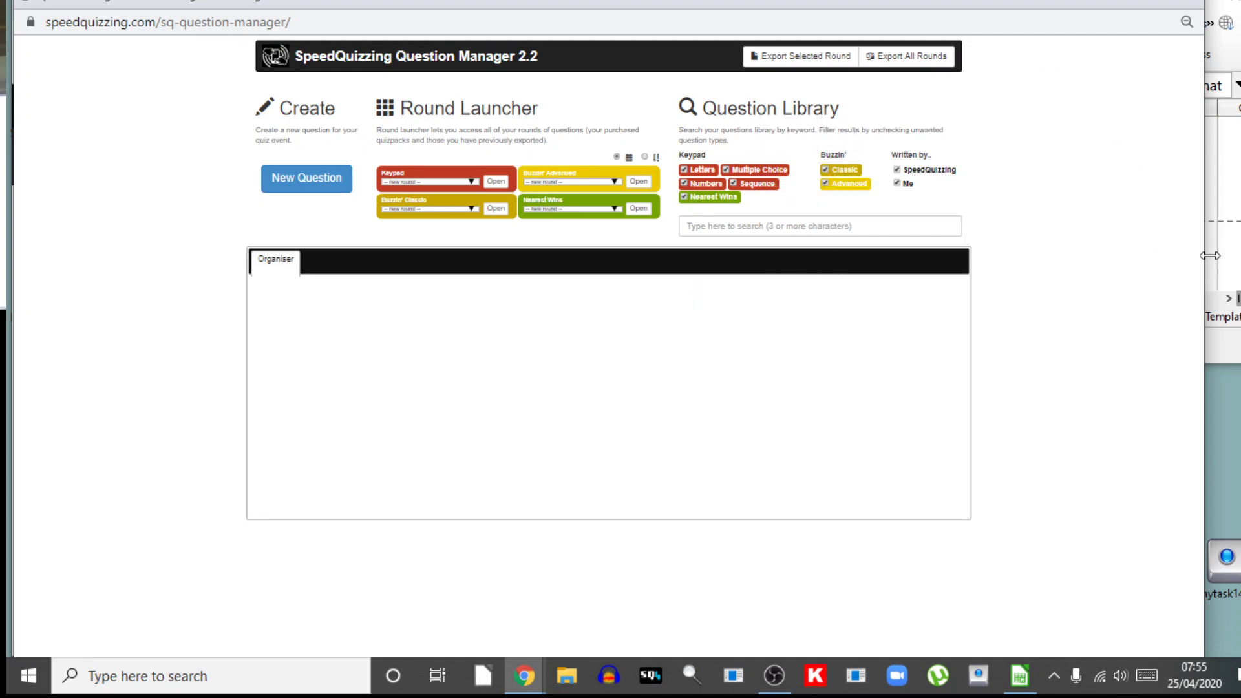
Arrange the Question Manager window beside the spreadsheet, minimizing the members page window.
{"action": "left_click_drag", "start_coordinate": [1199, 258], "coordinate": [895, 234]}
{"action": "left_click", "coordinate": [990, 5]}
{"action": "left_click", "coordinate": [990, 4]}
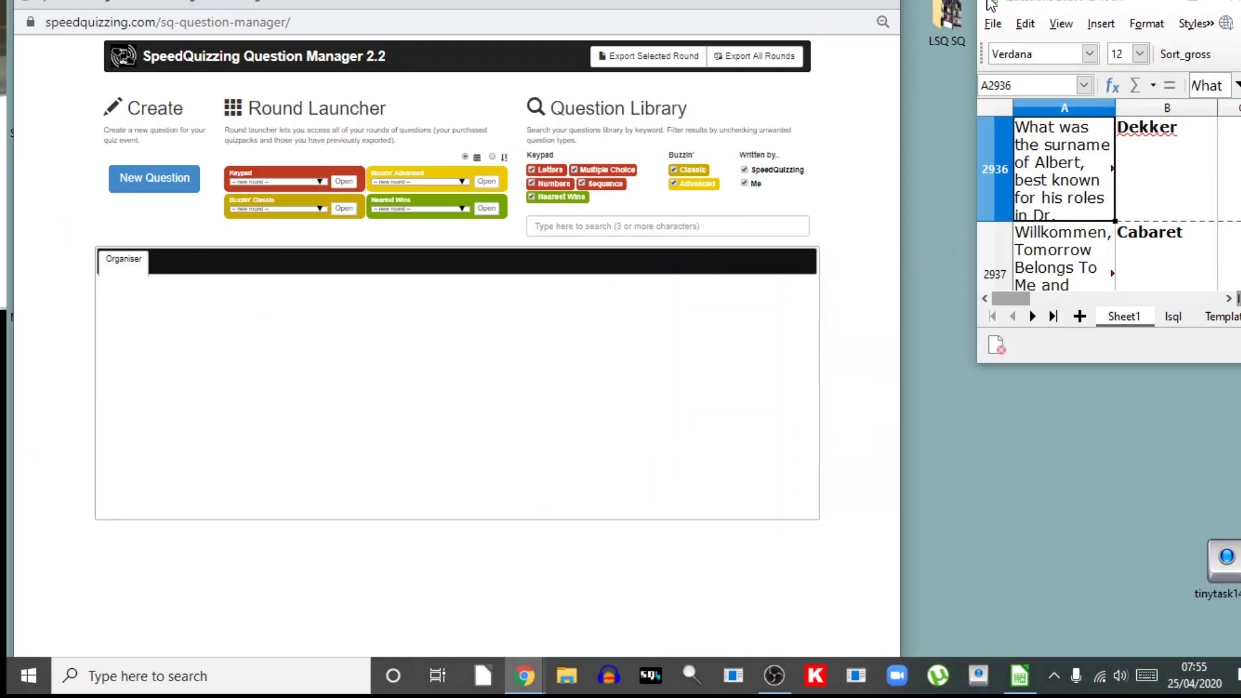
{"action": "left_click_drag", "start_coordinate": [900, 277], "coordinate": [923, 278]}
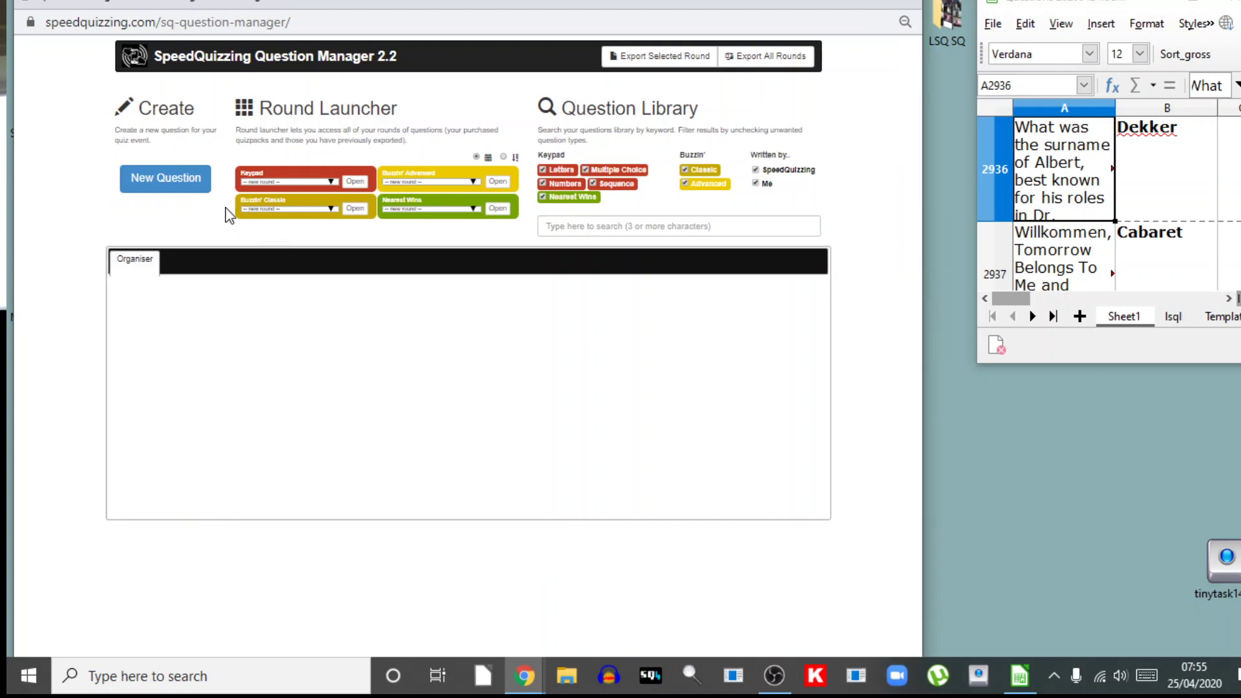
Create a new question and paste the Albert surname question from A2936 into it.
{"action": "left_click", "coordinate": [181, 188]}
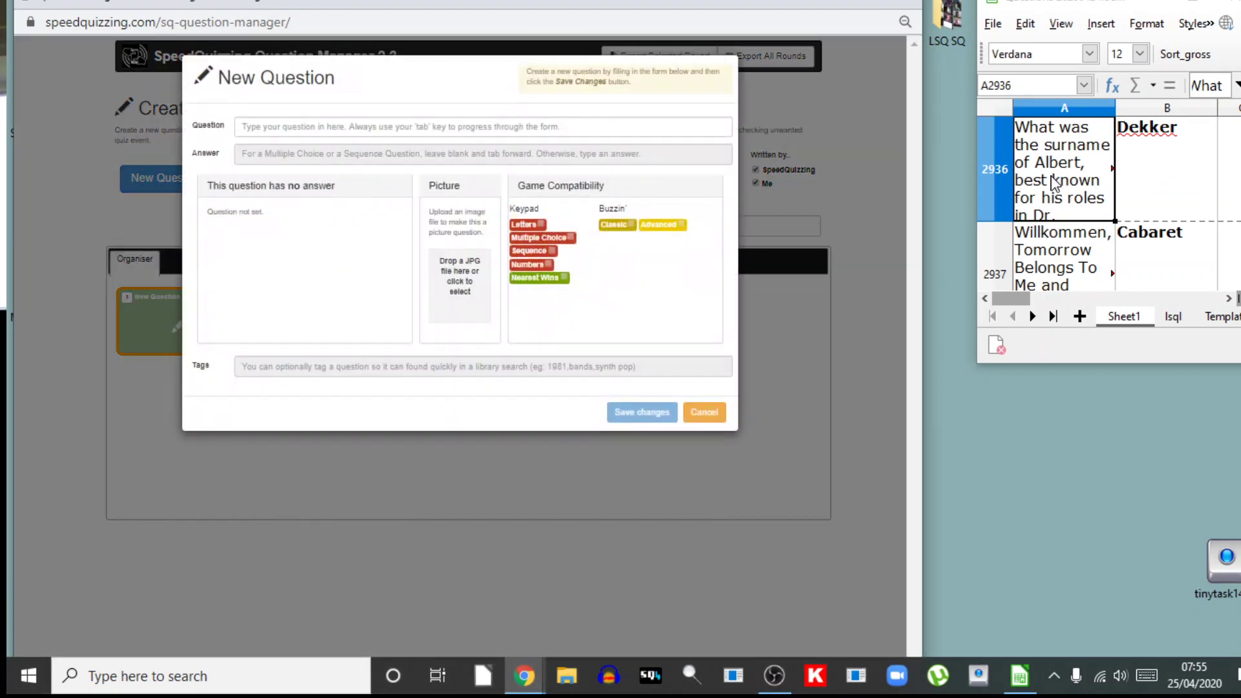
{"action": "left_click", "coordinate": [1055, 183]}
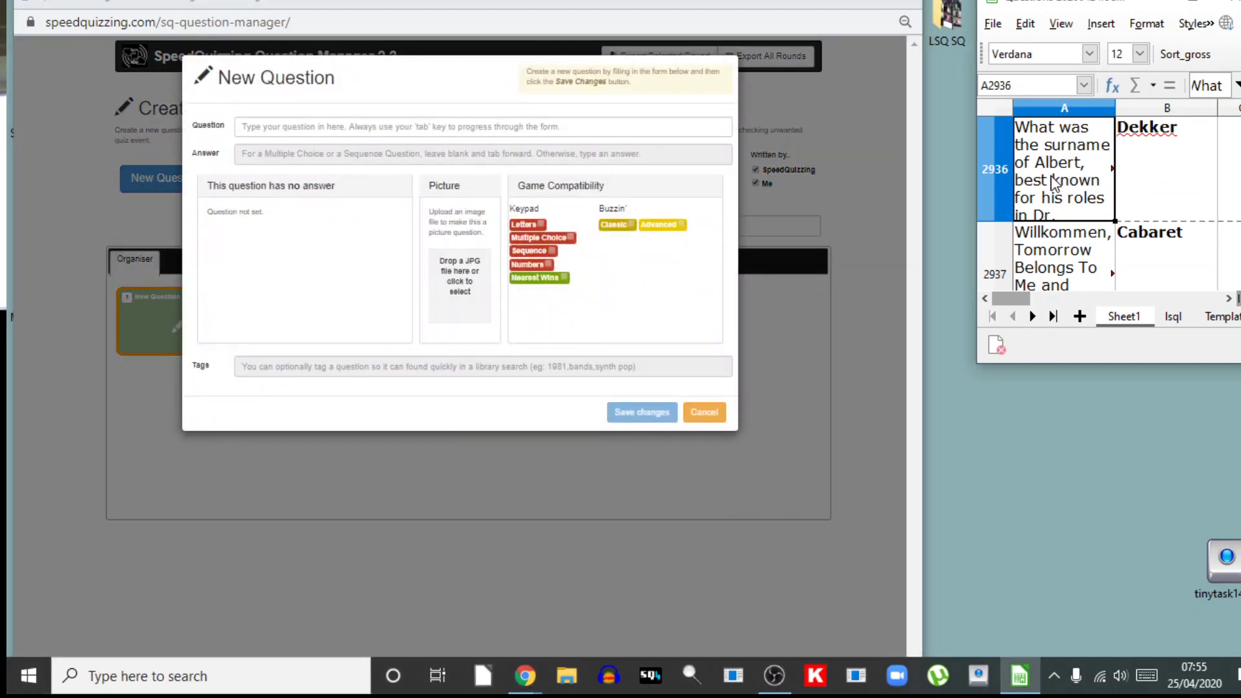
{"action": "key", "text": "ctrl+c"}
{"action": "left_click", "coordinate": [710, 130]}
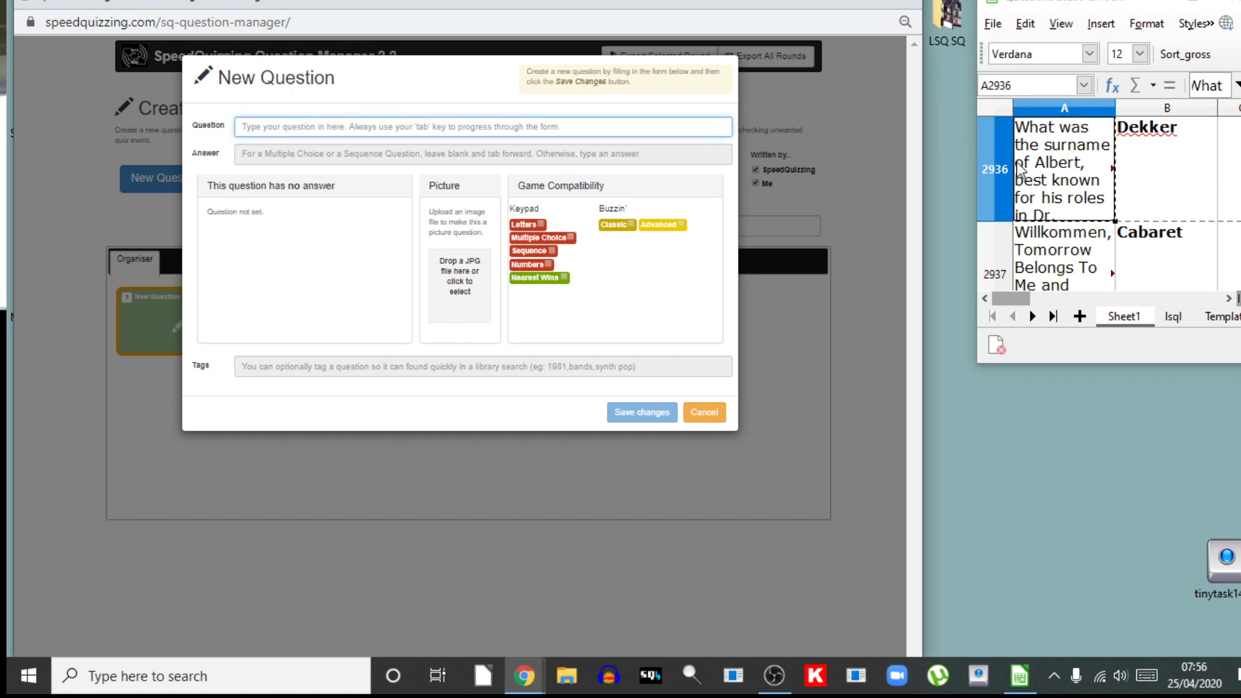
{"action": "left_click", "coordinate": [1049, 166]}
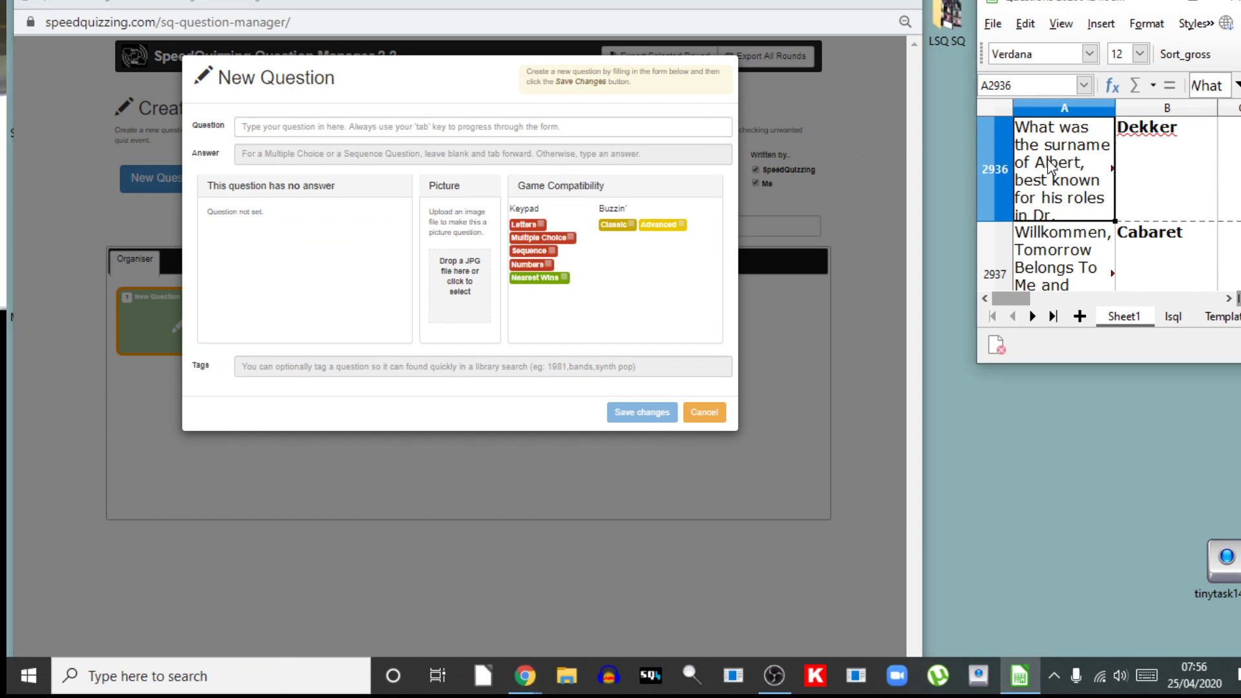
{"action": "left_click", "coordinate": [707, 130]}
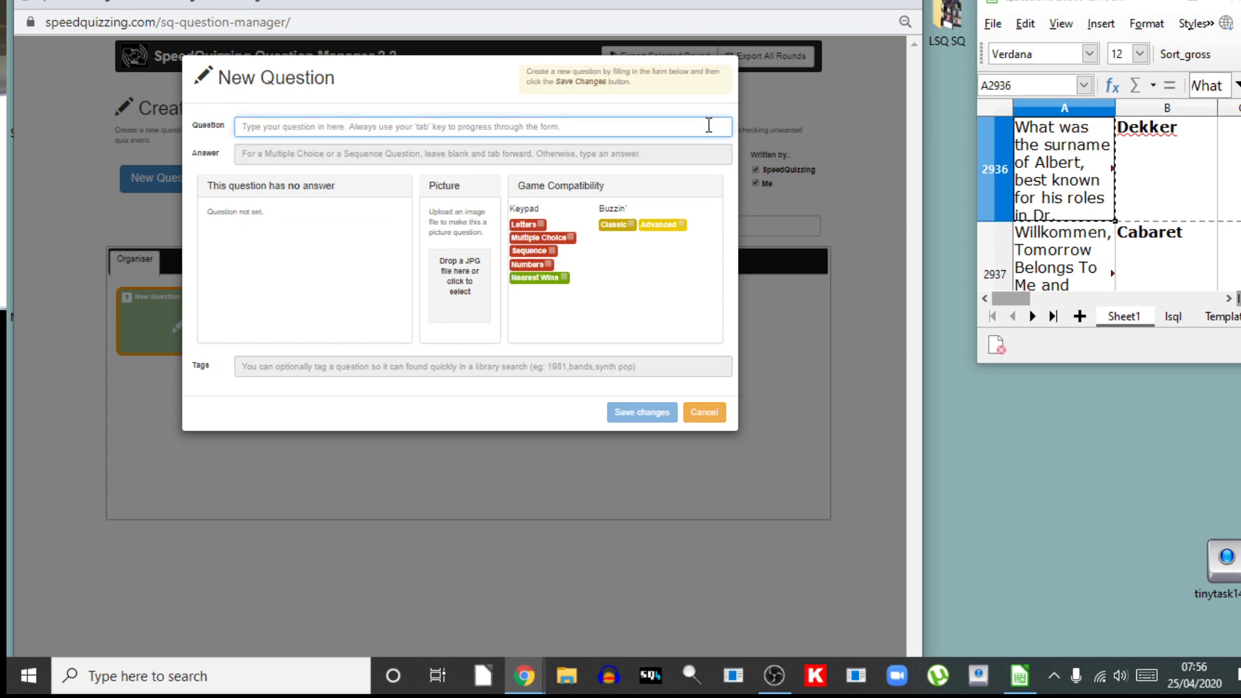
{"action": "key", "text": "ctrl+v"}
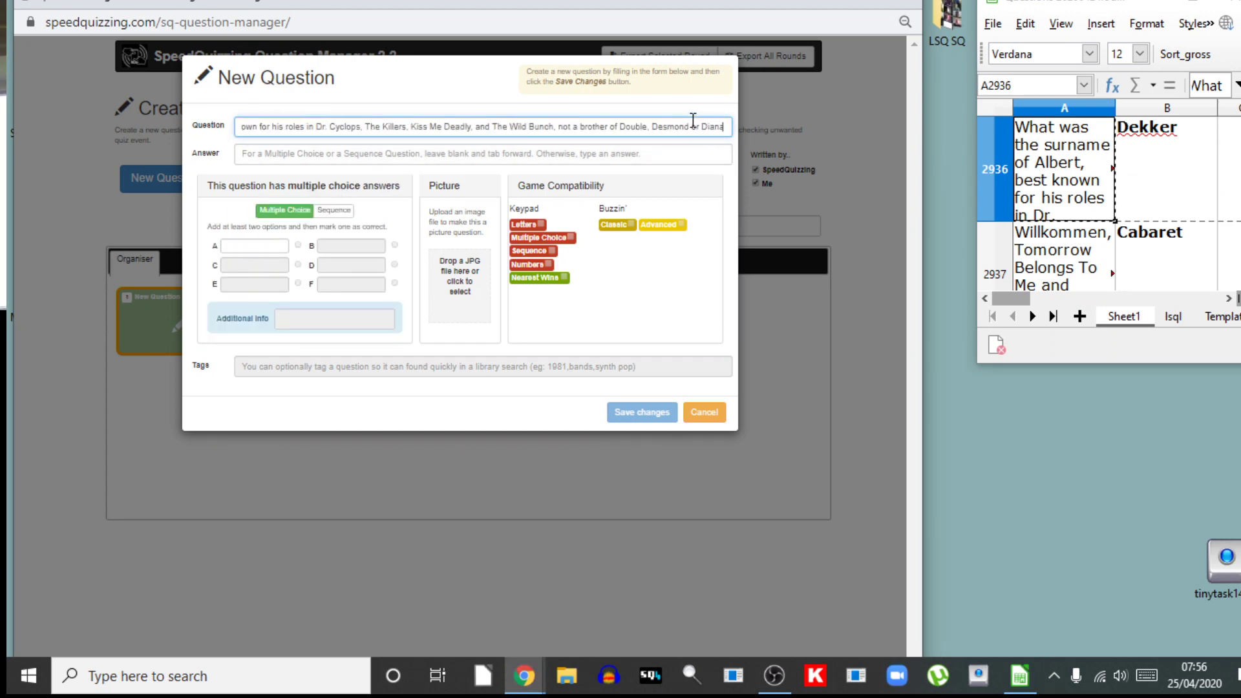
Copy Dekker from B2936 into the Answer field and save the question.
{"action": "left_click", "coordinate": [1166, 160]}
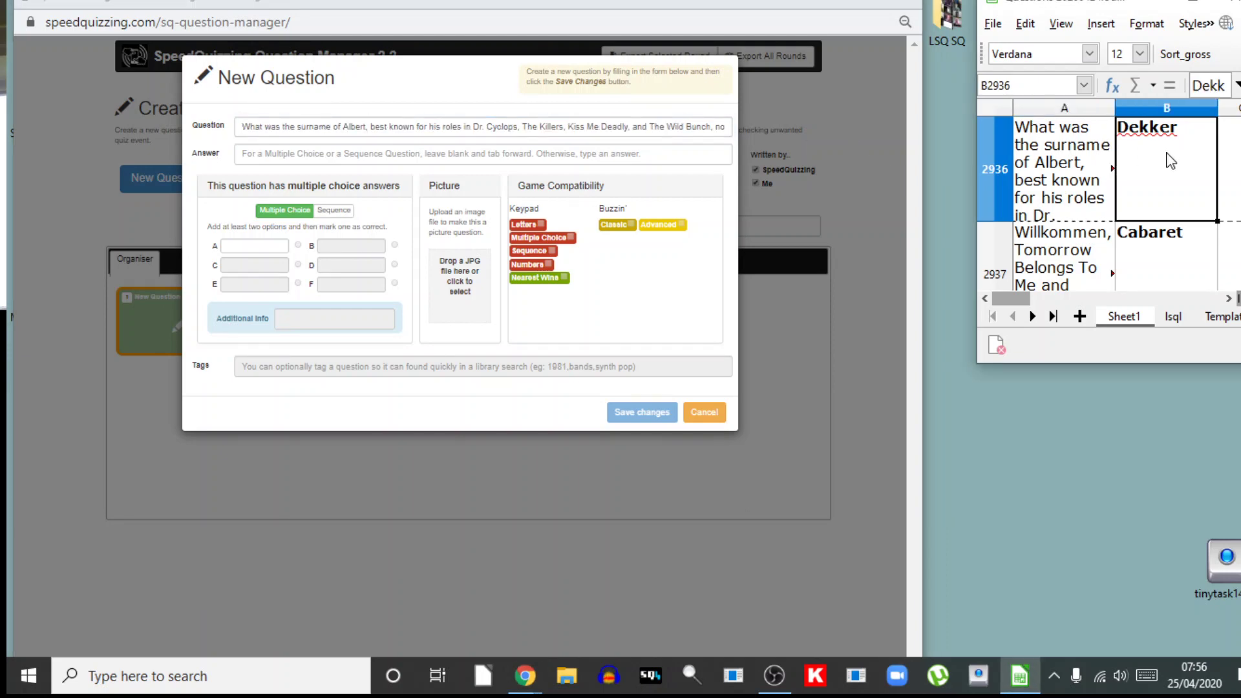
{"action": "key", "text": "ctrl+c"}
{"action": "left_click", "coordinate": [697, 156]}
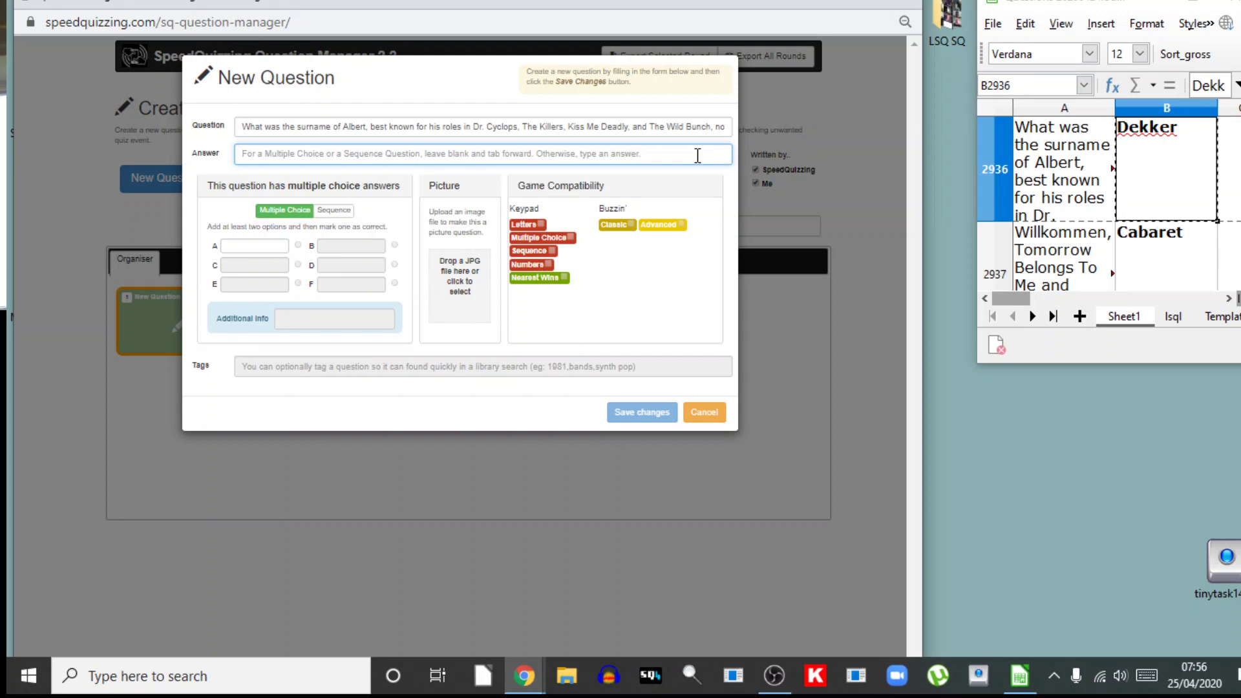
{"action": "key", "text": "ctrl+v"}
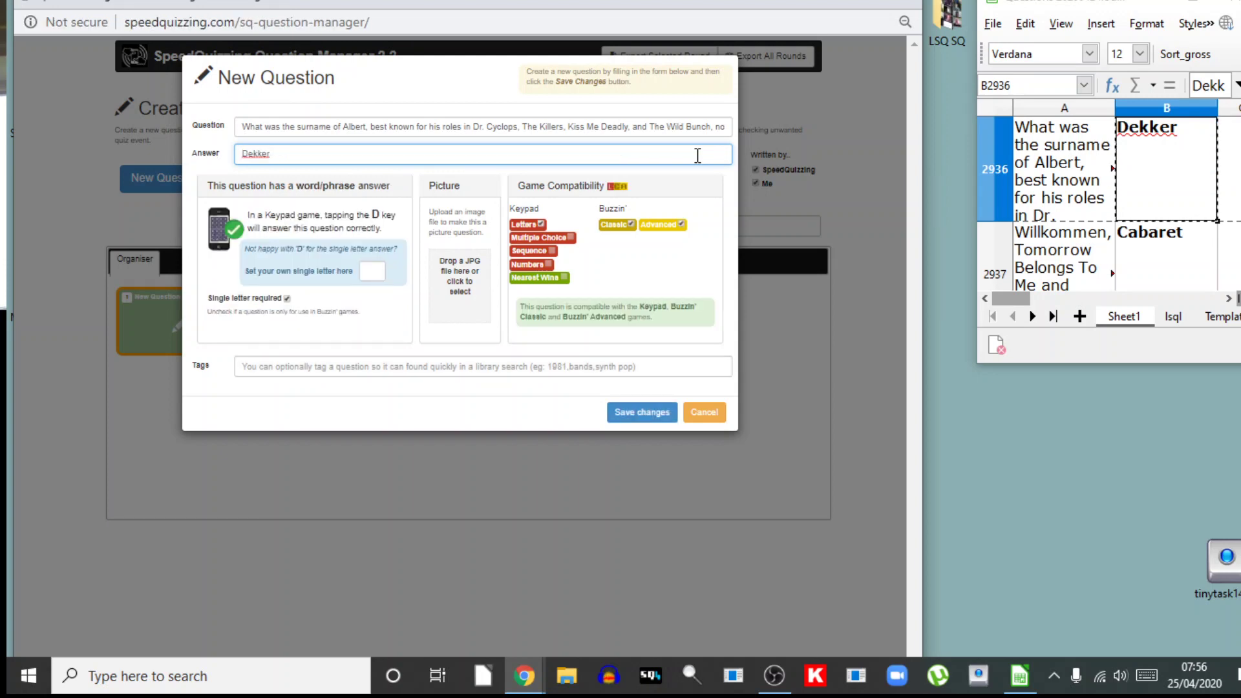
{"action": "left_click", "coordinate": [630, 422]}
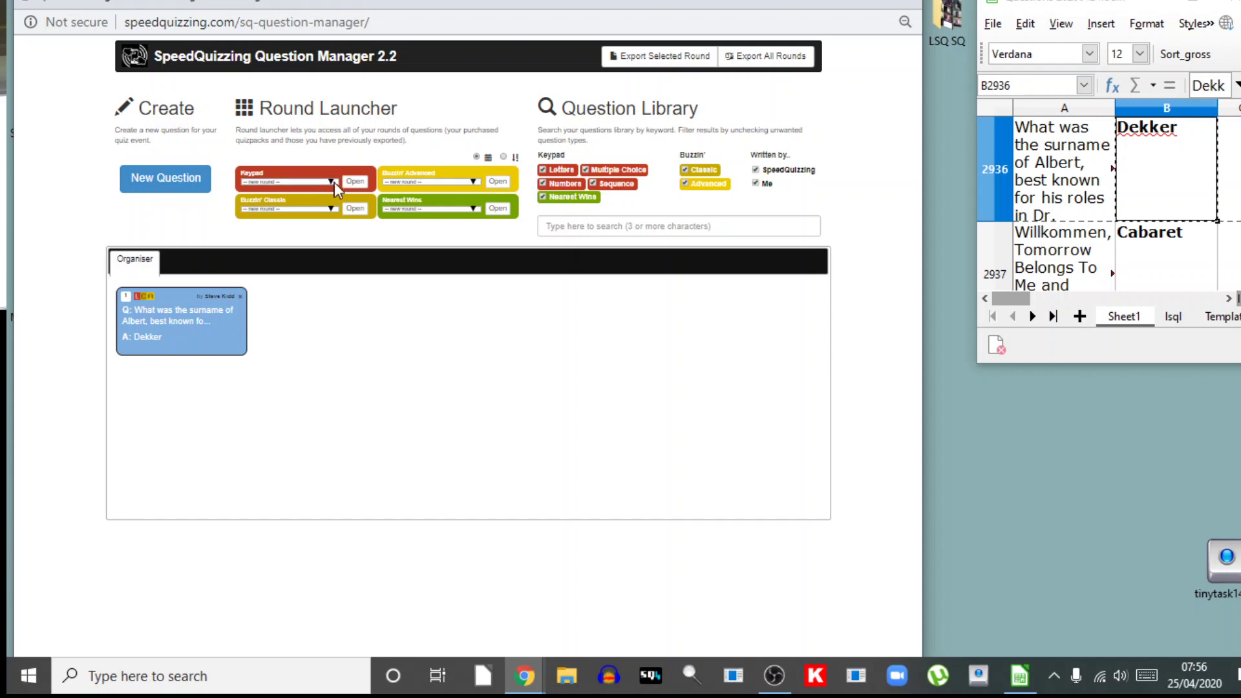
{"action": "left_click", "coordinate": [354, 182]}
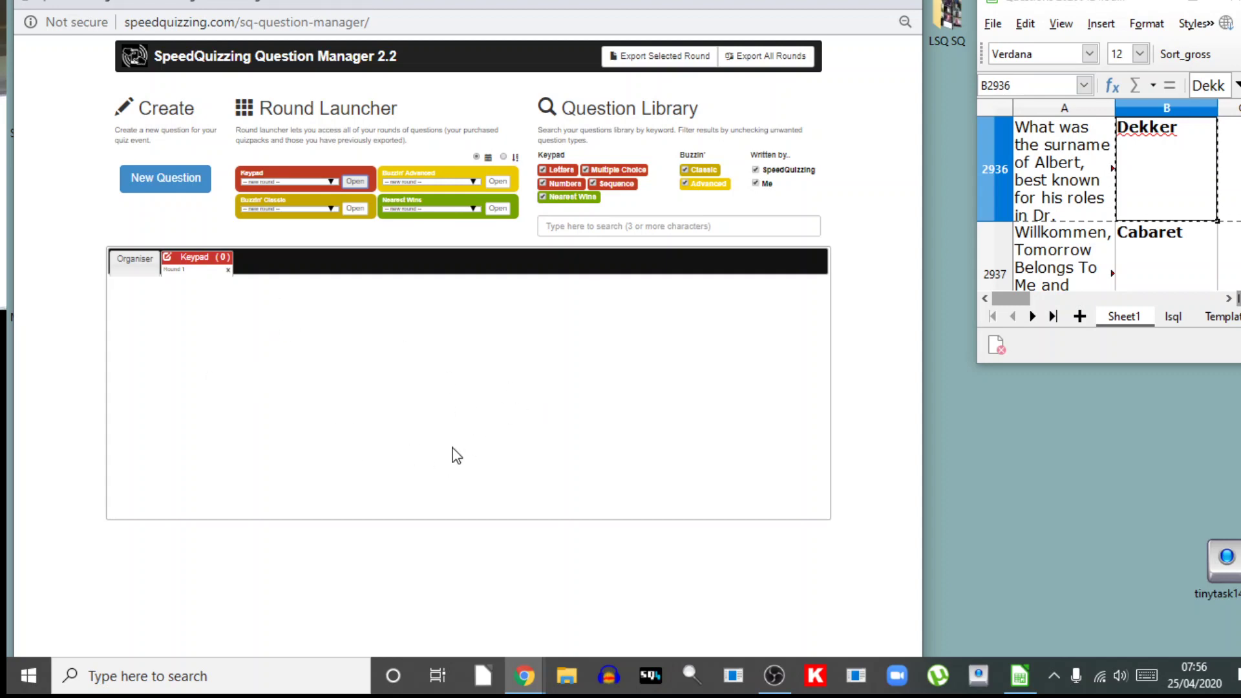
{"action": "left_click", "coordinate": [132, 266]}
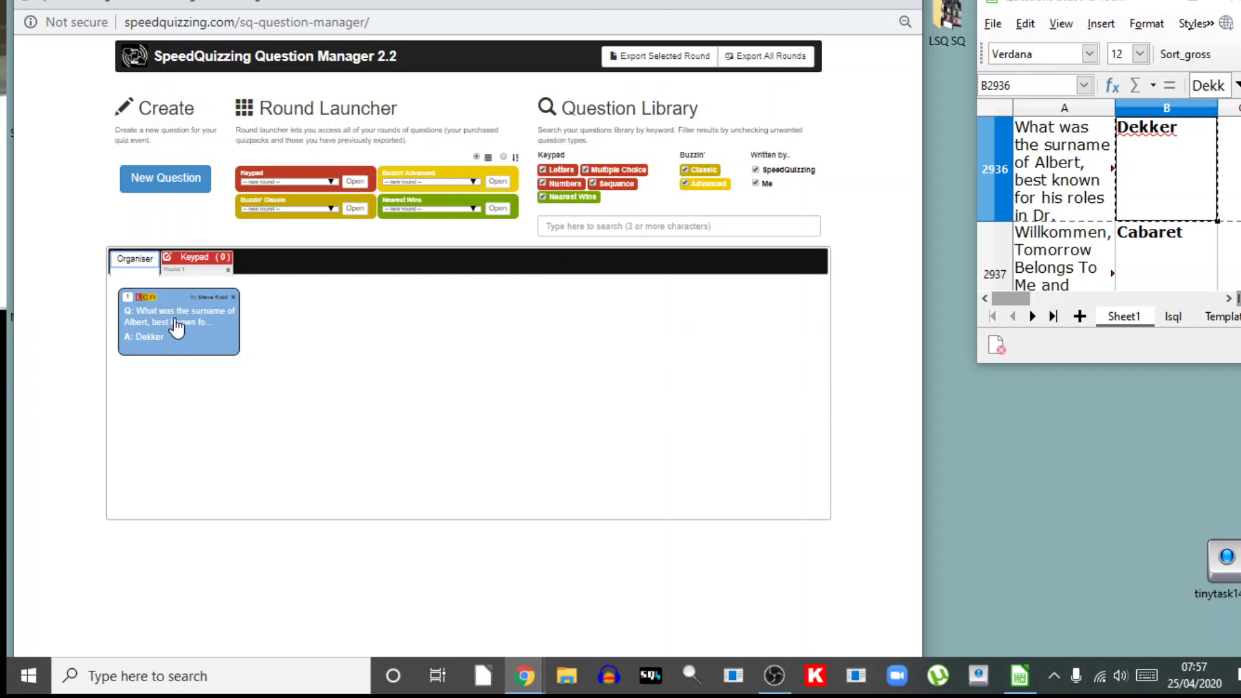
{"action": "left_click_drag", "start_coordinate": [176, 328], "coordinate": [194, 268]}
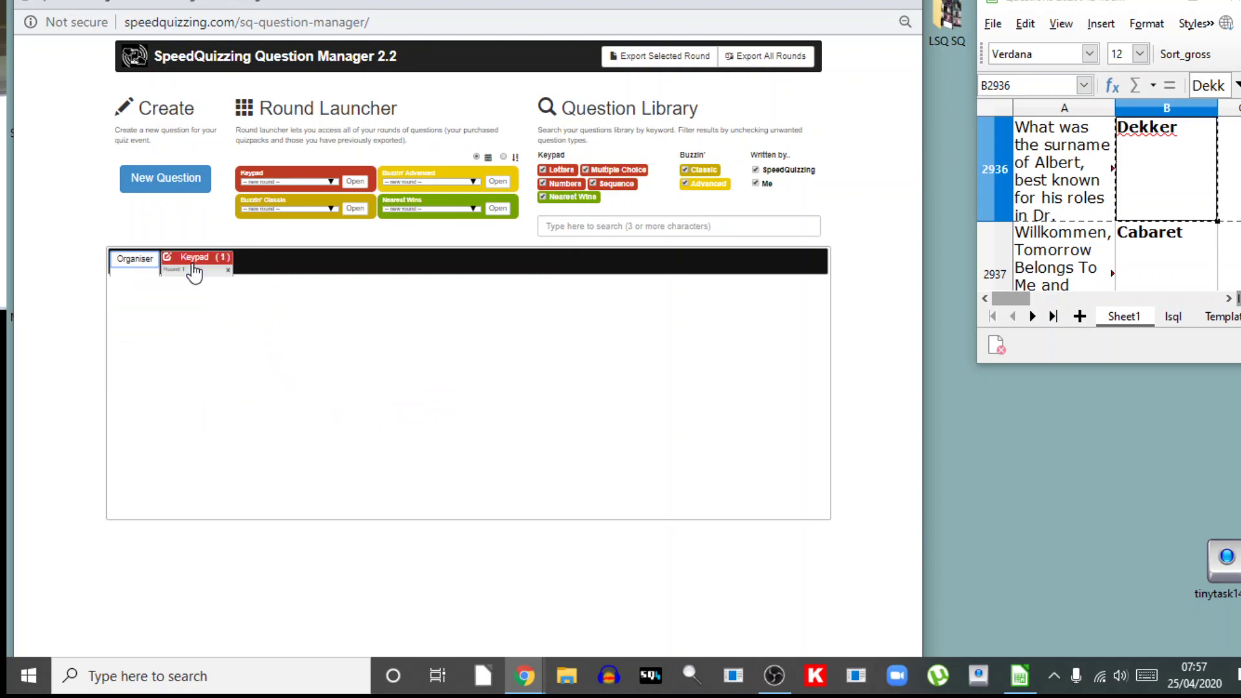
{"action": "left_click", "coordinate": [194, 271]}
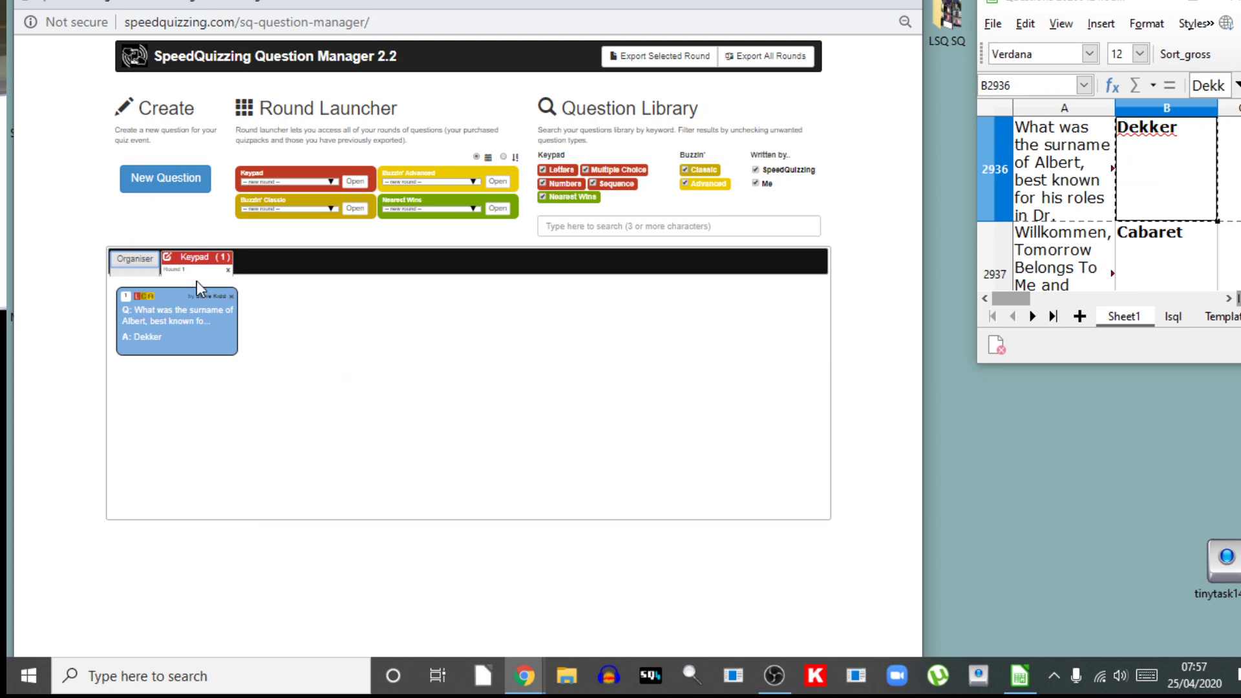
{"action": "left_click", "coordinate": [132, 260]}
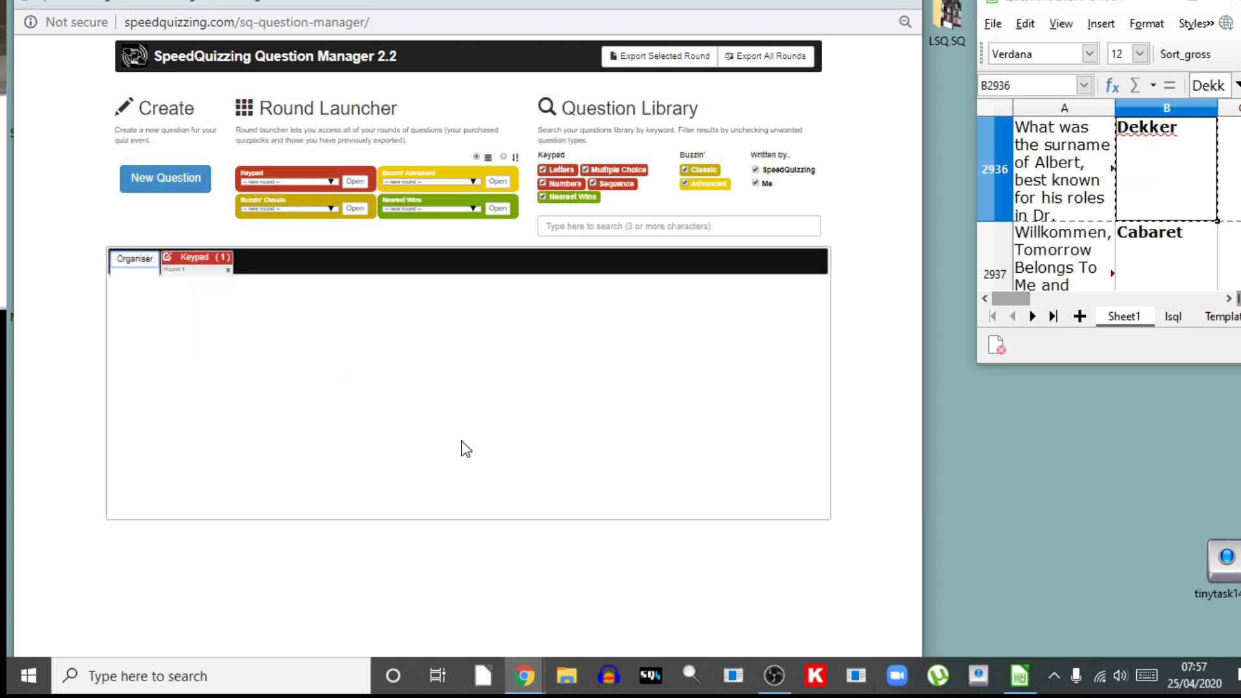
Launch TinyTask from the desktop and move its recorder to the lower right beside the spreadsheet.
{"action": "left_click", "coordinate": [1227, 564]}
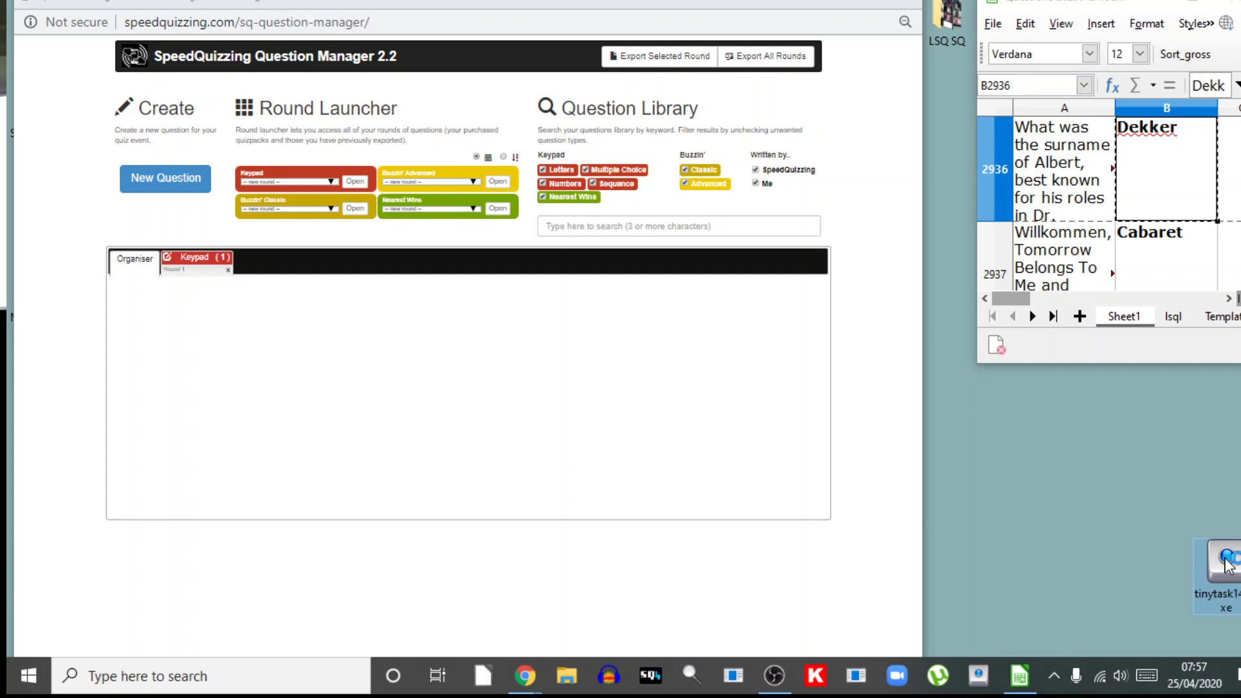
{"action": "double_click", "coordinate": [1227, 564]}
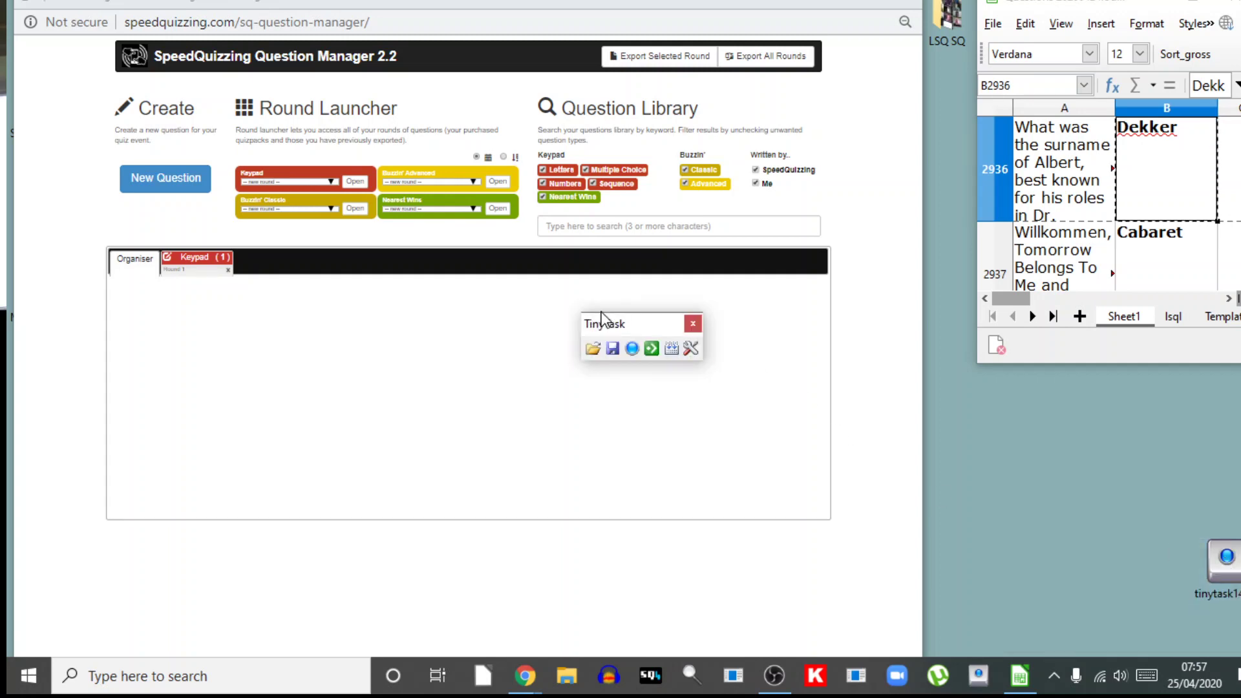
{"action": "left_click_drag", "start_coordinate": [618, 327], "coordinate": [1106, 429]}
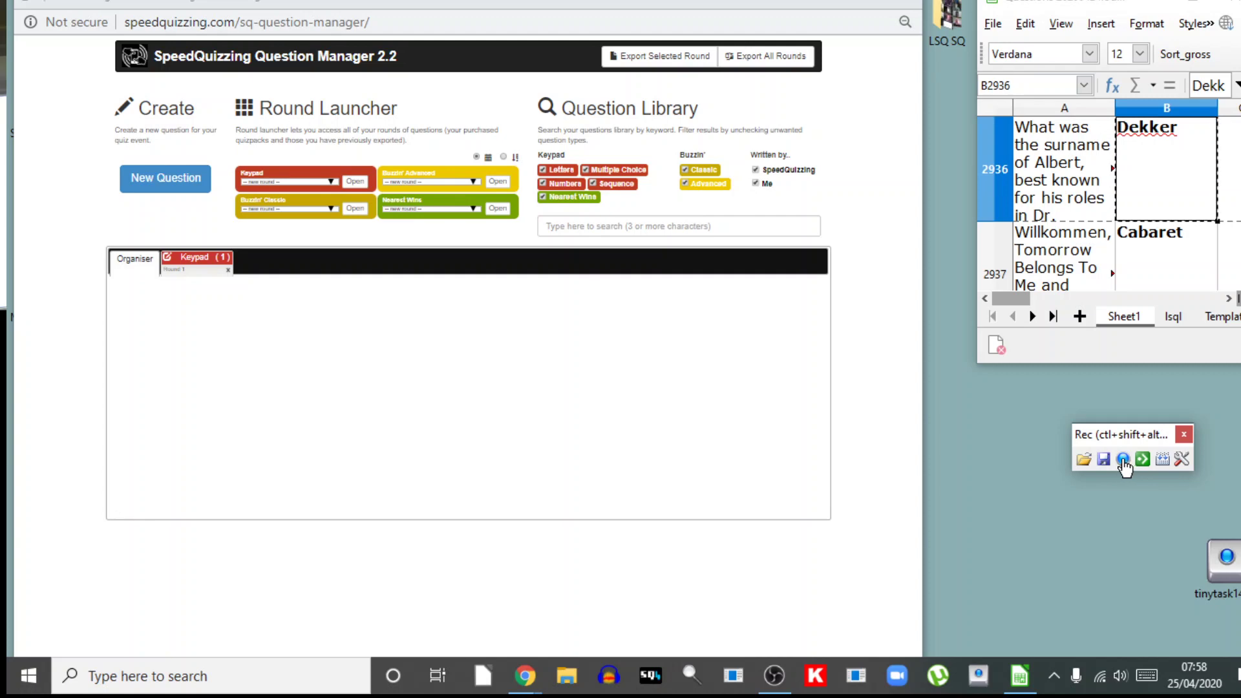
Start recording, create a new question and paste the A2936 Albert question into it.
{"action": "left_click", "coordinate": [1122, 459]}
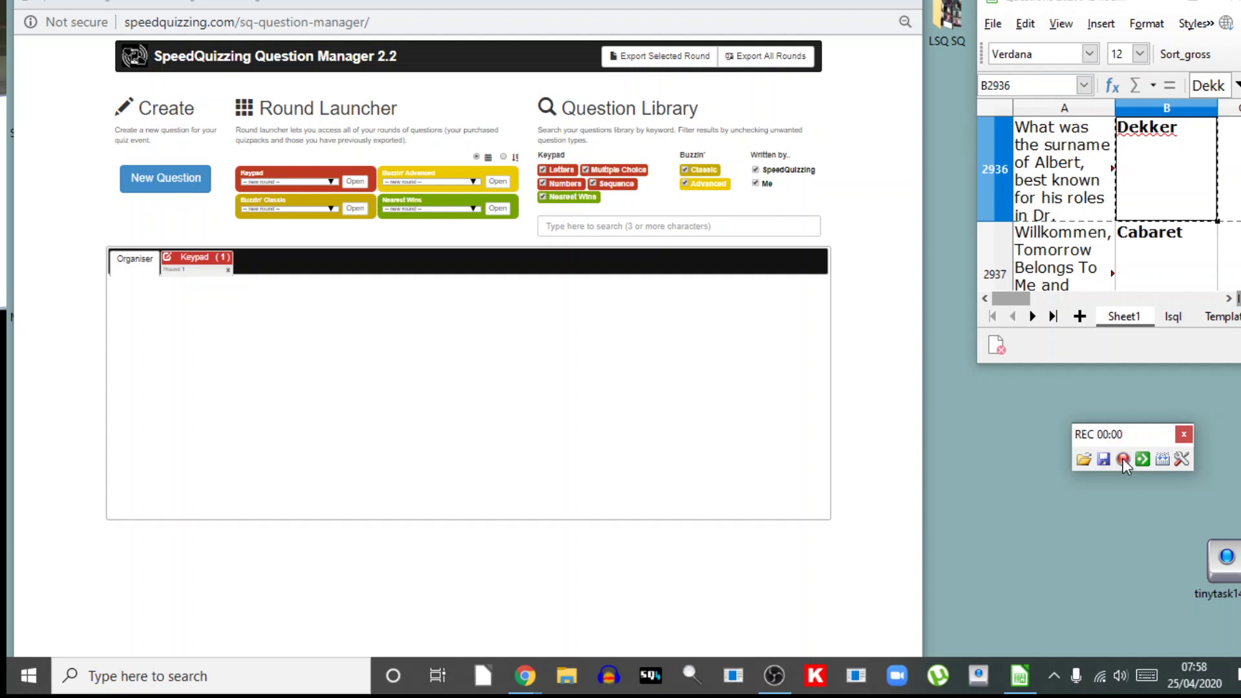
{"action": "left_click", "coordinate": [170, 184]}
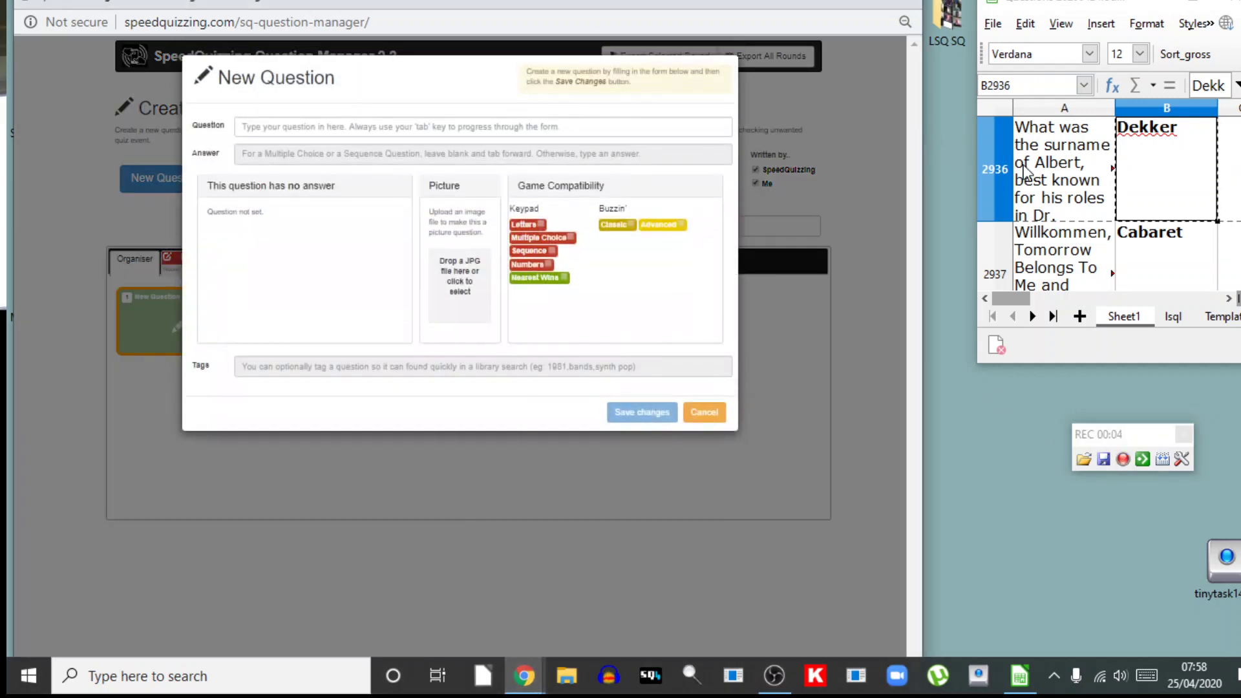
{"action": "left_click", "coordinate": [1055, 178]}
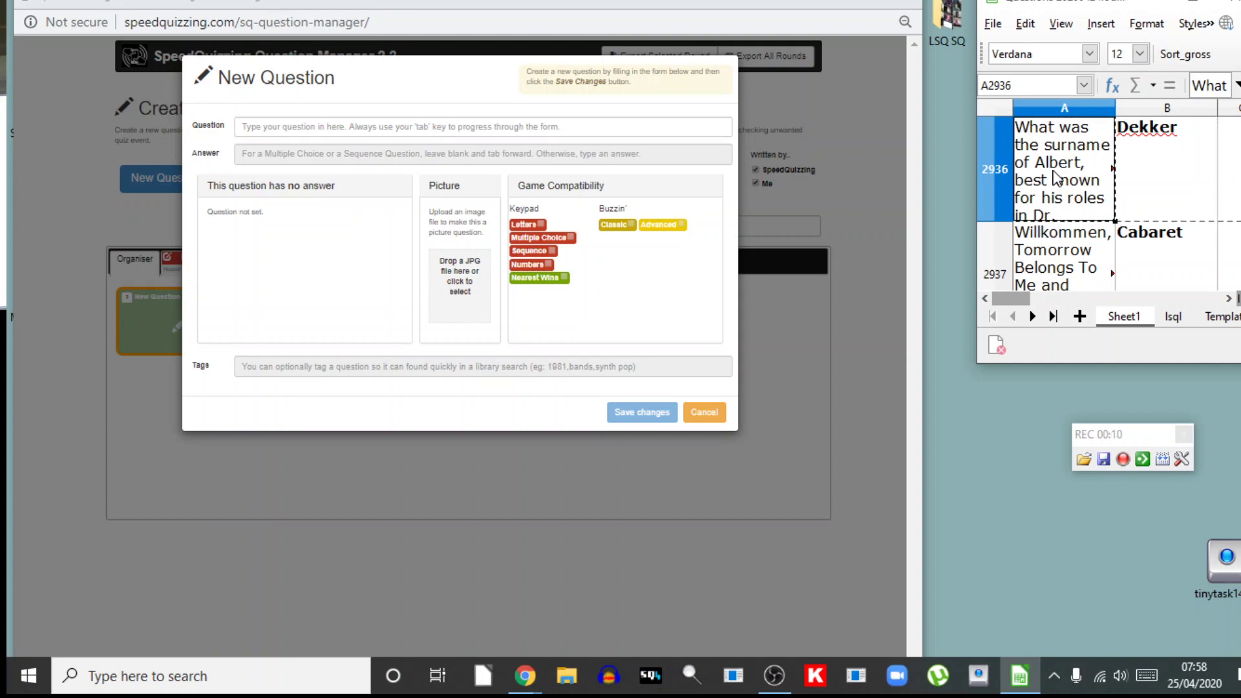
{"action": "key", "text": "ctrl+c"}
{"action": "left_click", "coordinate": [697, 128]}
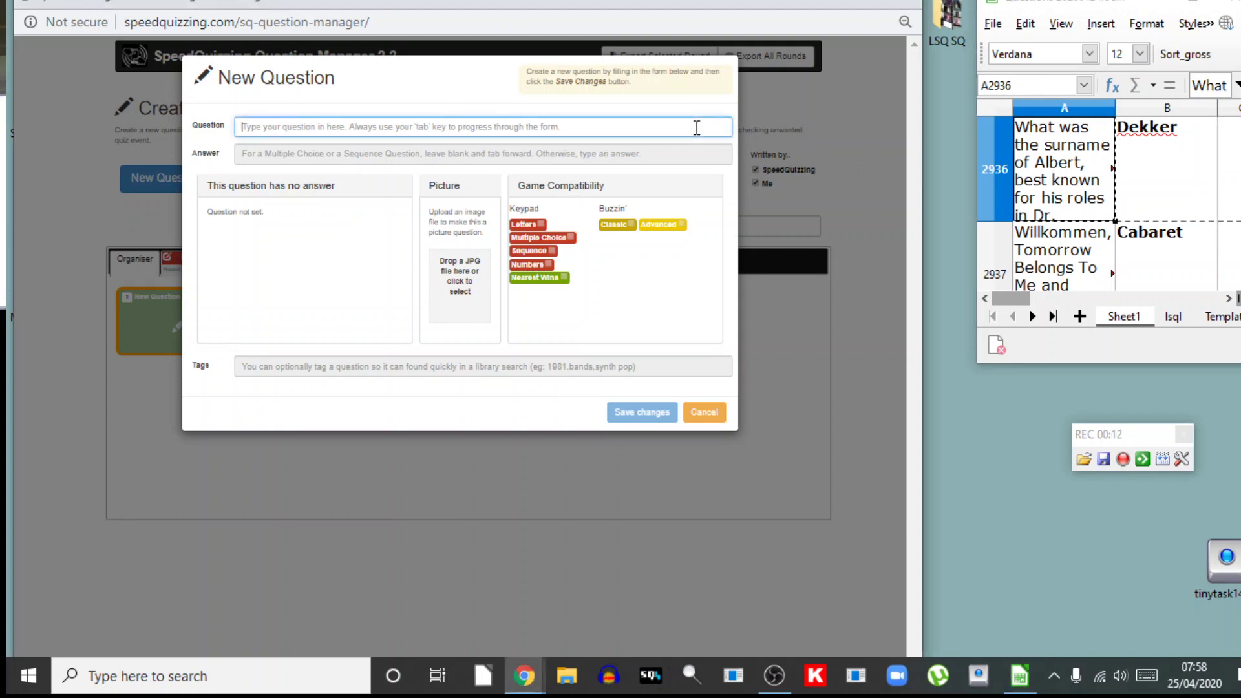
{"action": "key", "text": "ctrl+v"}
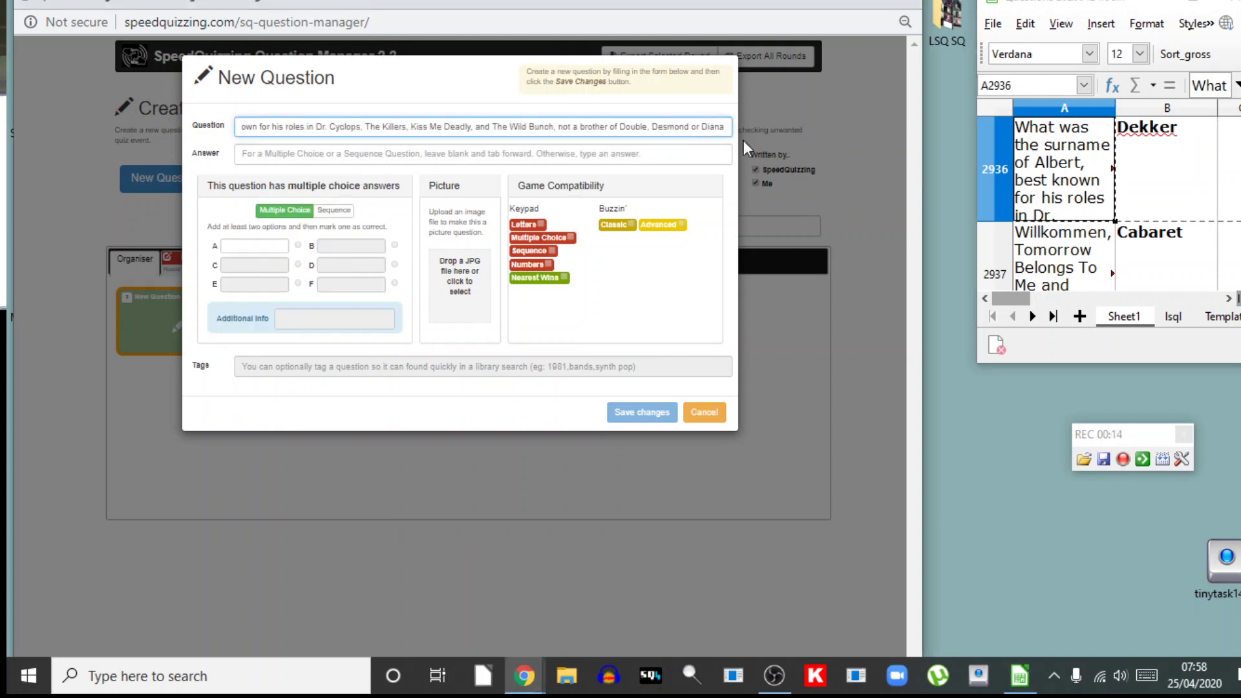
Fill in Dekker from B2936 as the answer and save the question.
{"action": "left_click", "coordinate": [1157, 181]}
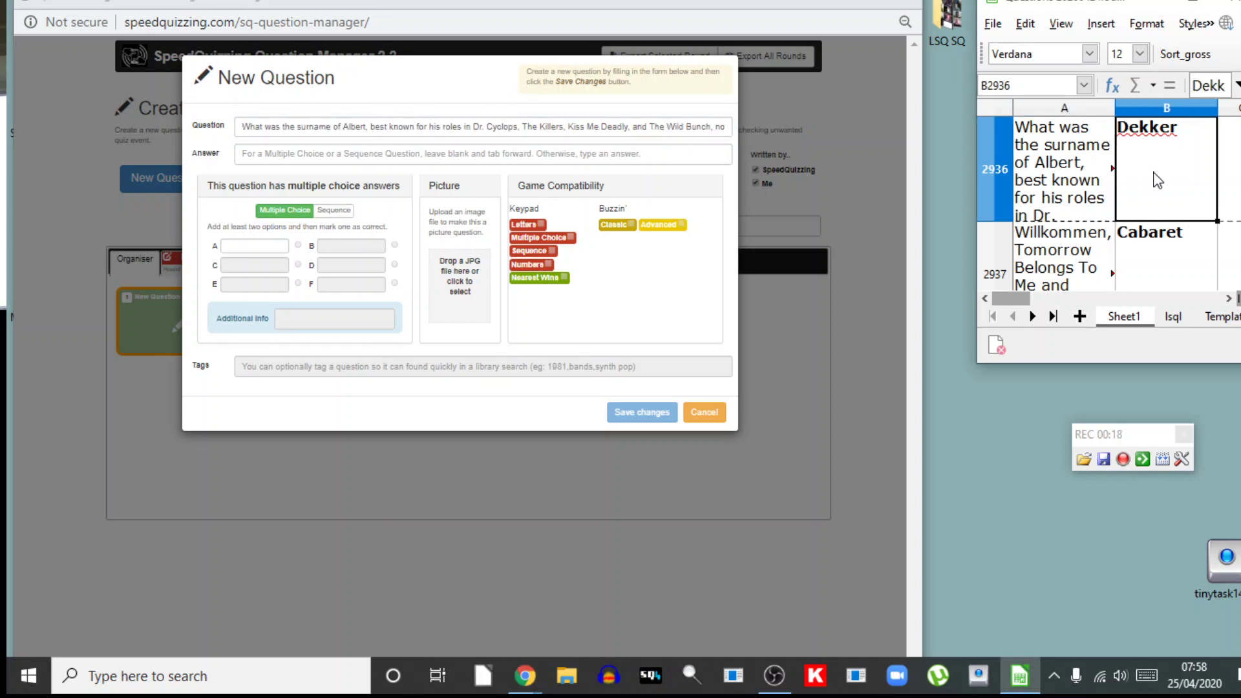
{"action": "left_click", "coordinate": [661, 157]}
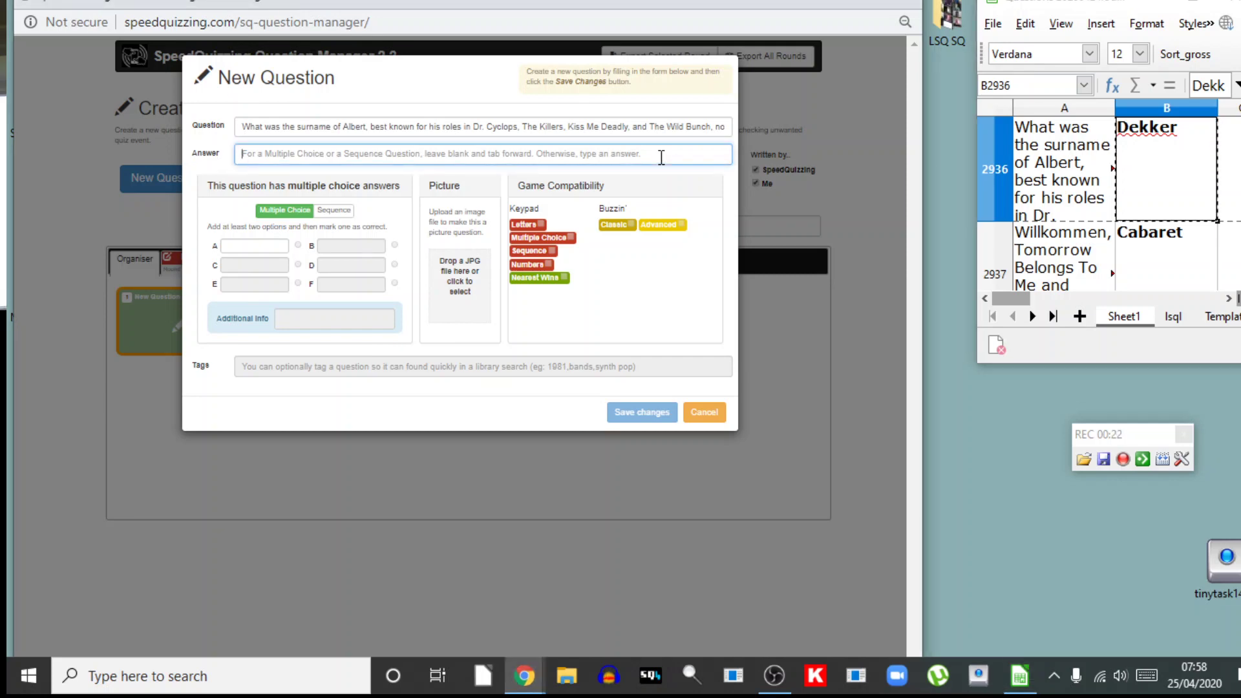
{"action": "key", "text": "ctrl+v"}
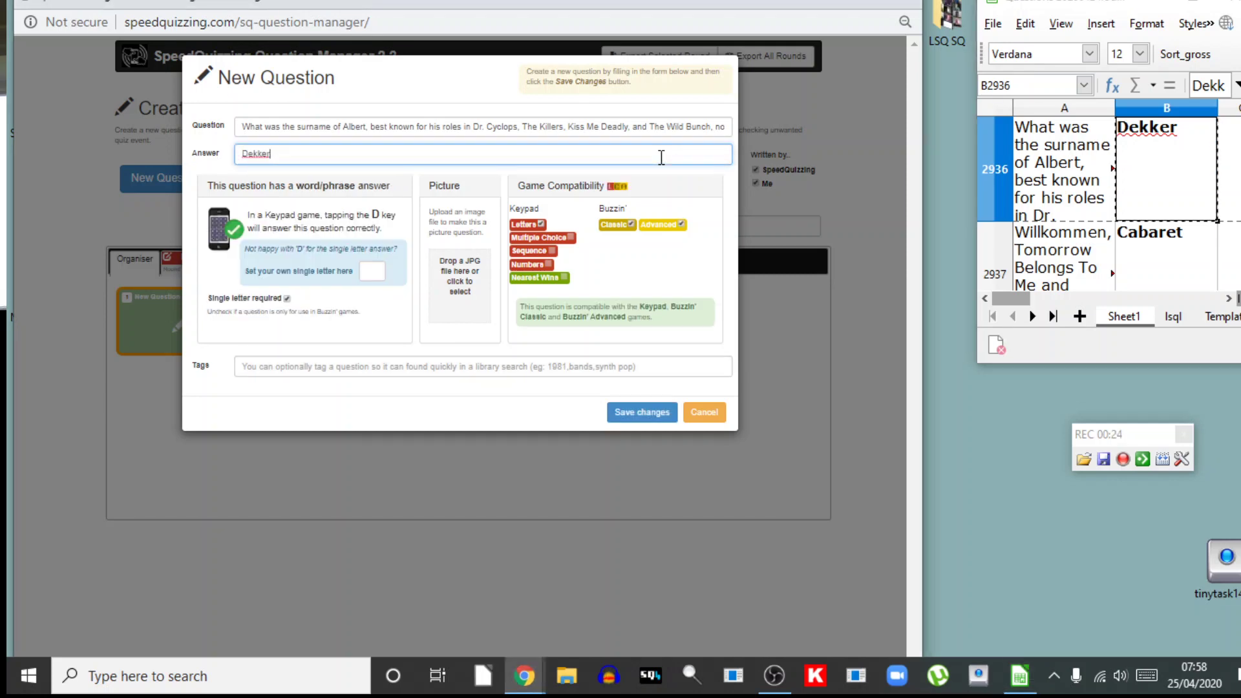
{"action": "left_click", "coordinate": [659, 413]}
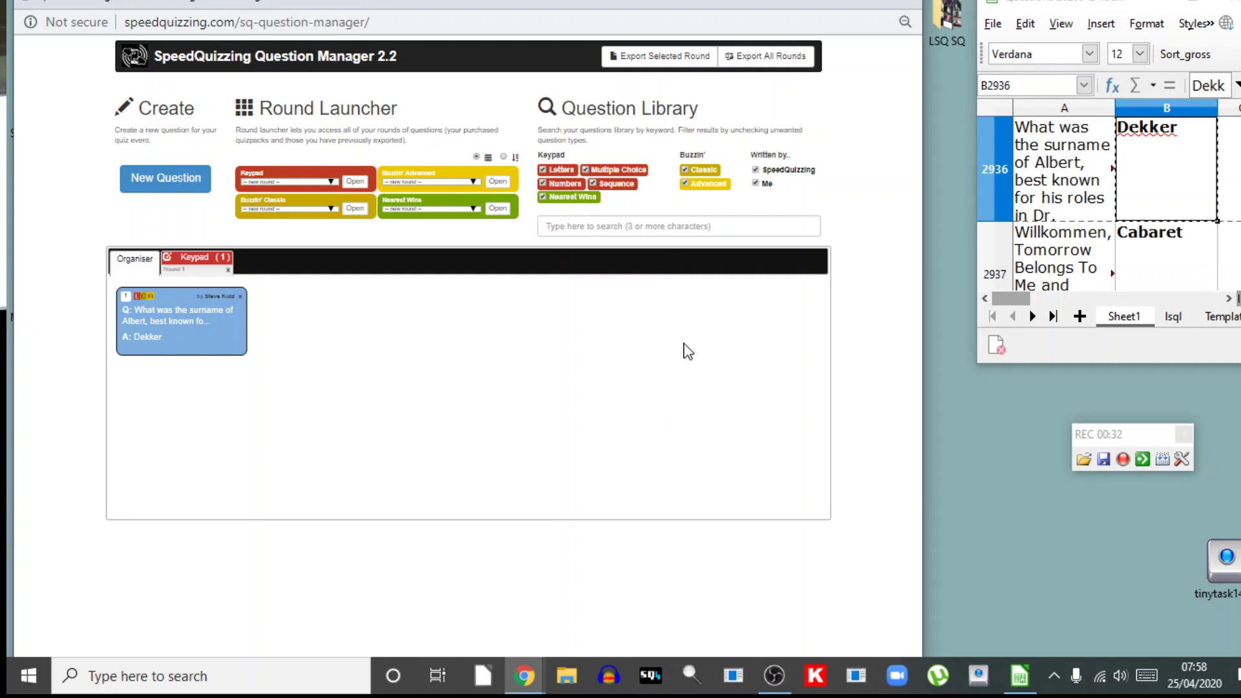
Select A2937, drag the Dekker question into the Keypad round and stop recording.
{"action": "left_click", "coordinate": [1055, 263]}
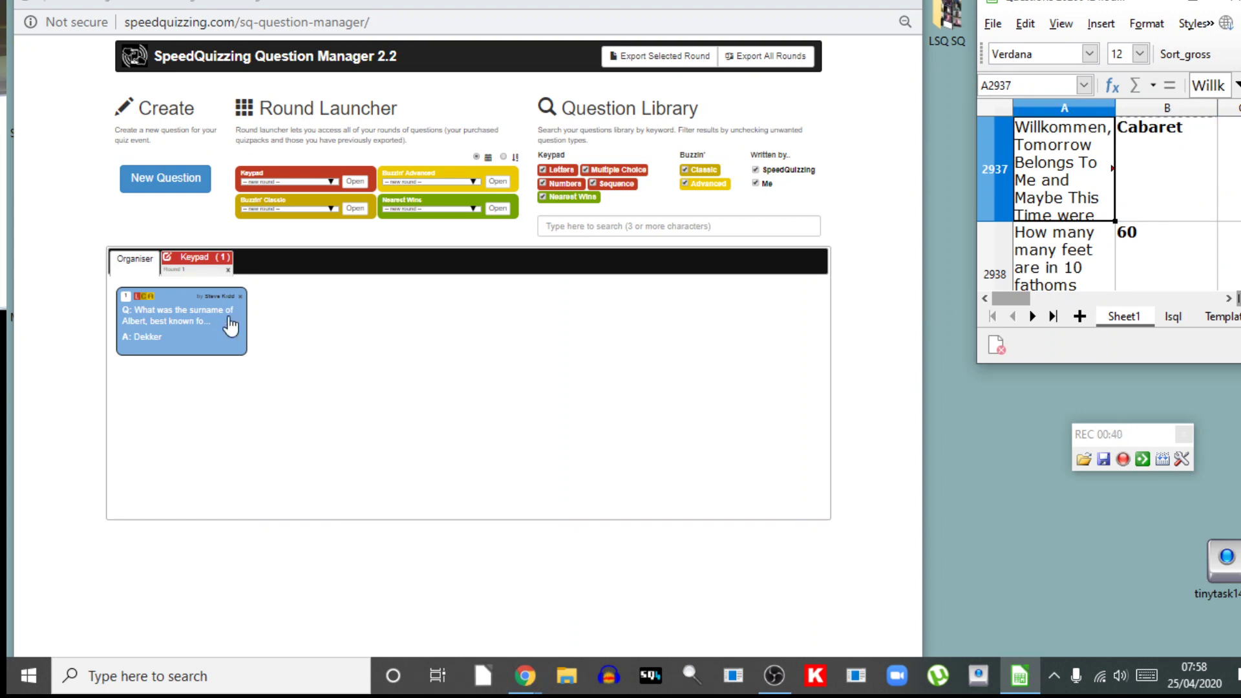
{"action": "mouse_move", "coordinate": [177, 326]}
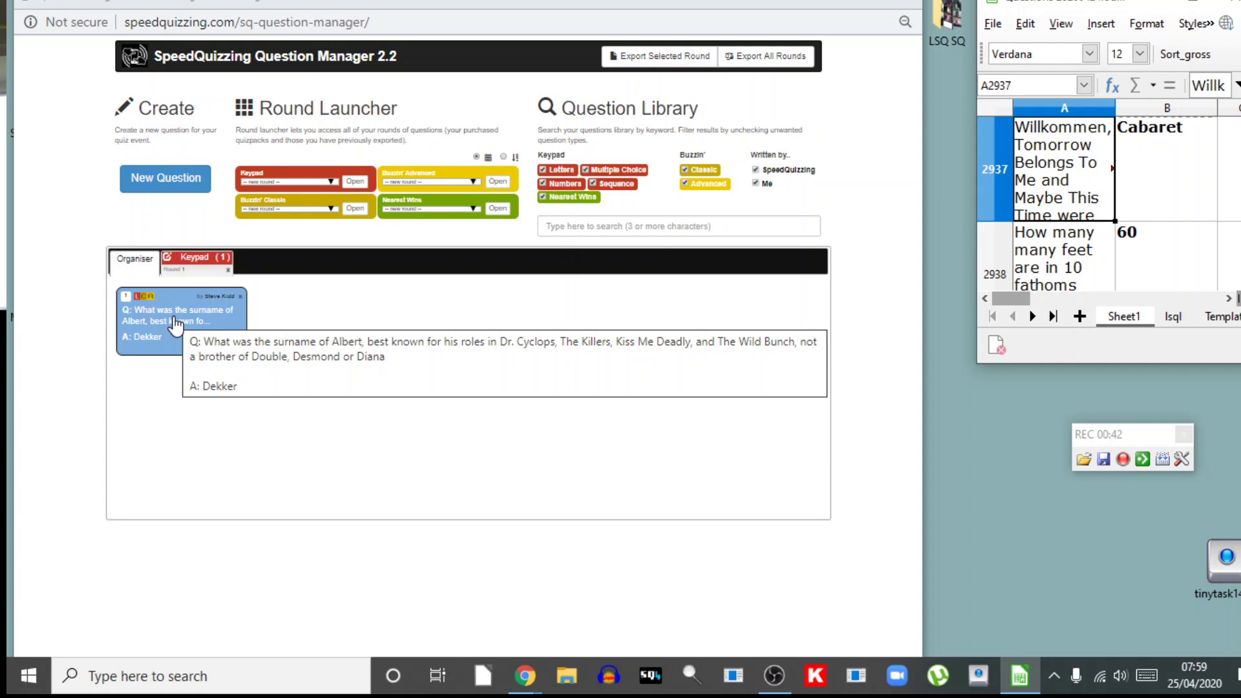
{"action": "left_click_drag", "start_coordinate": [176, 326], "coordinate": [196, 258]}
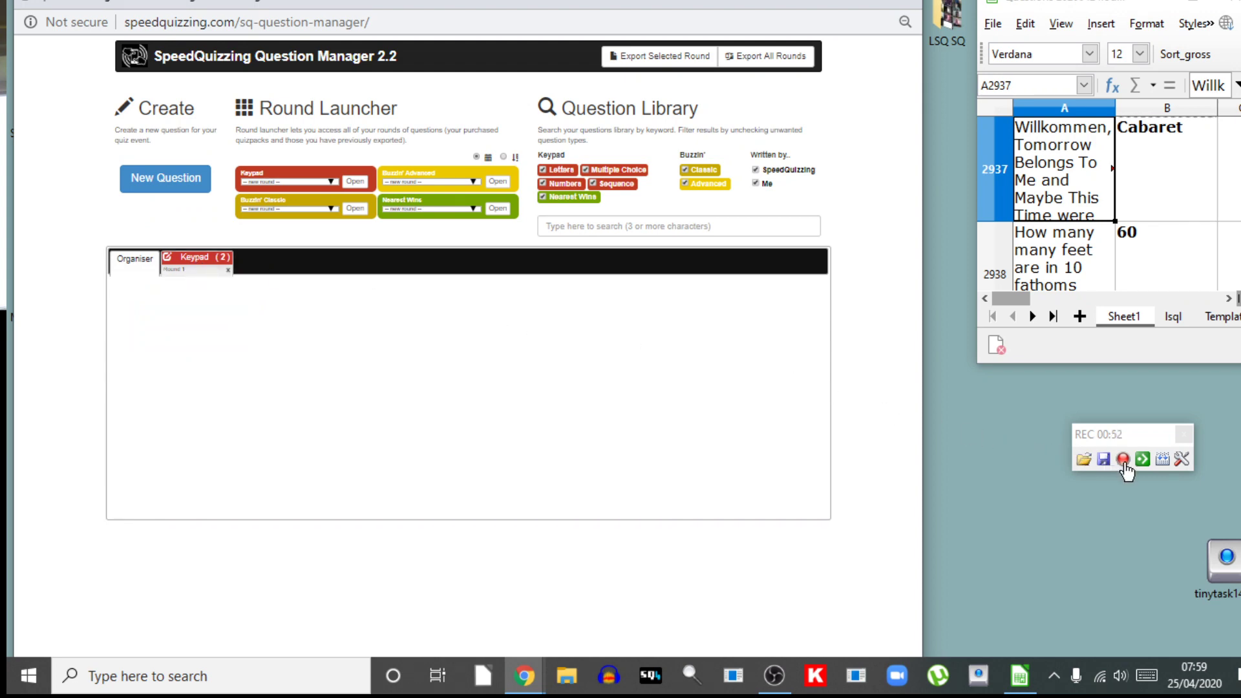
{"action": "left_click", "coordinate": [1123, 464]}
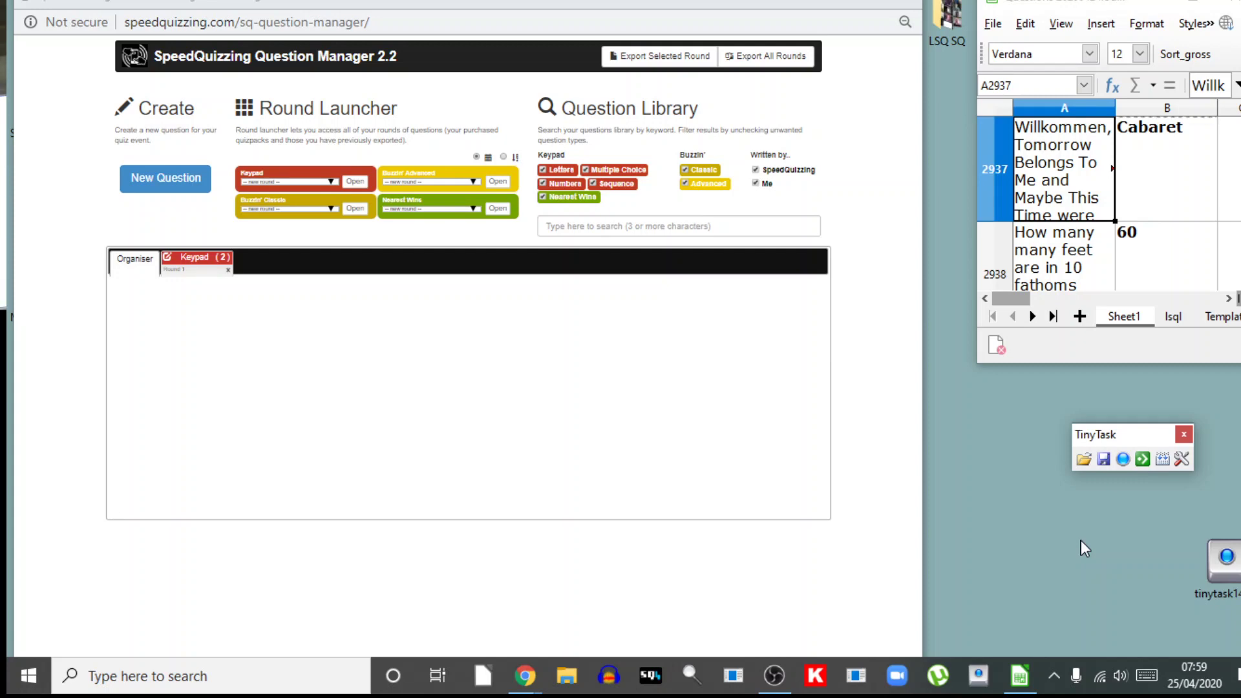
Replay the macro to create the Willkommen musical question answered Cabaret from row 2937.
{"action": "left_click", "coordinate": [1142, 459]}
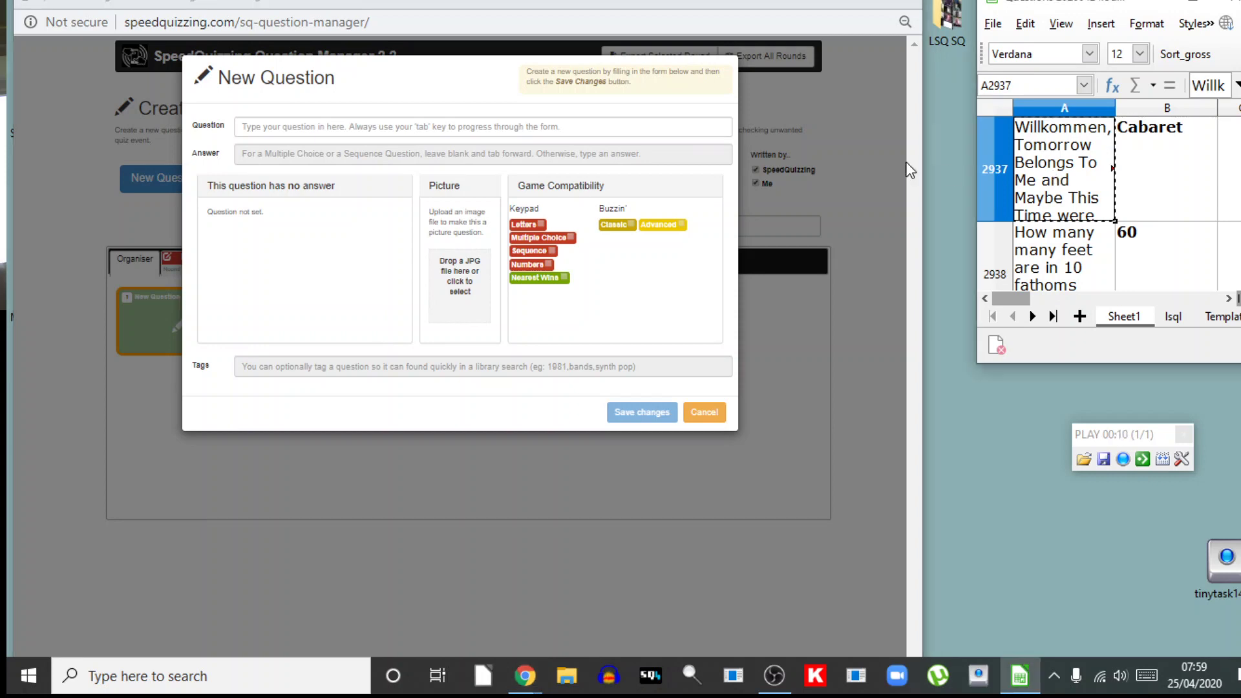
{"action": "left_click", "coordinate": [696, 127]}
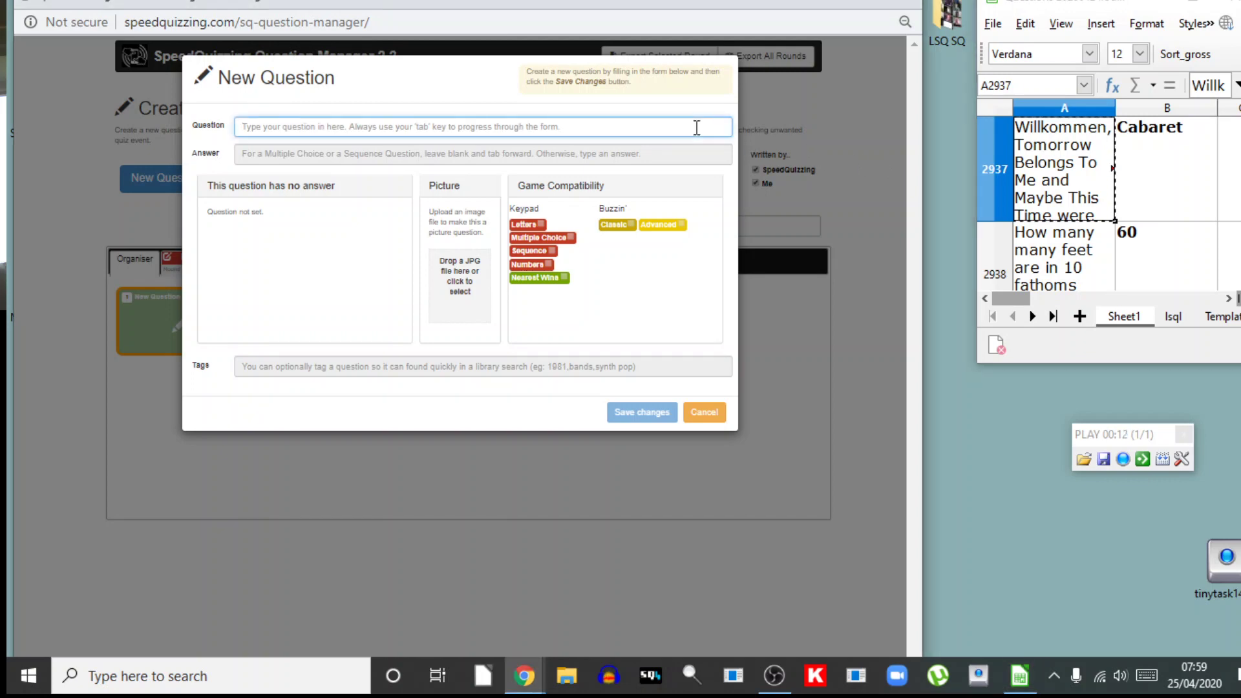
{"action": "key", "text": "ctrl+v"}
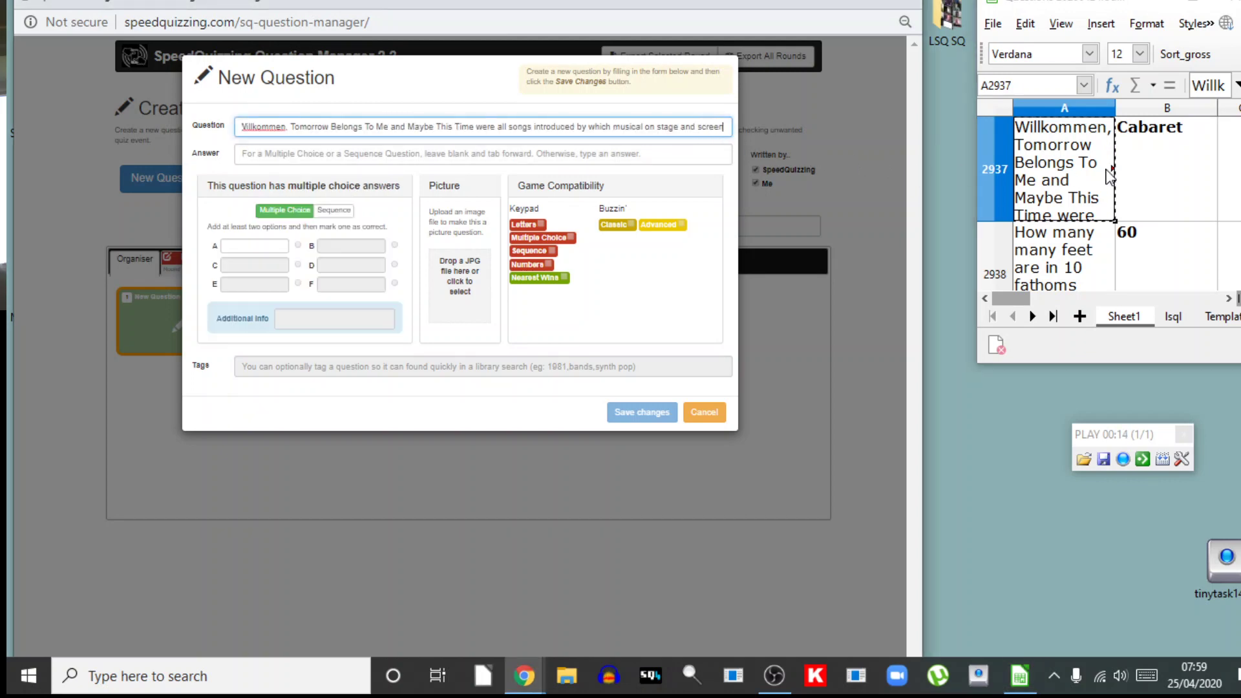
{"action": "left_click", "coordinate": [1157, 180]}
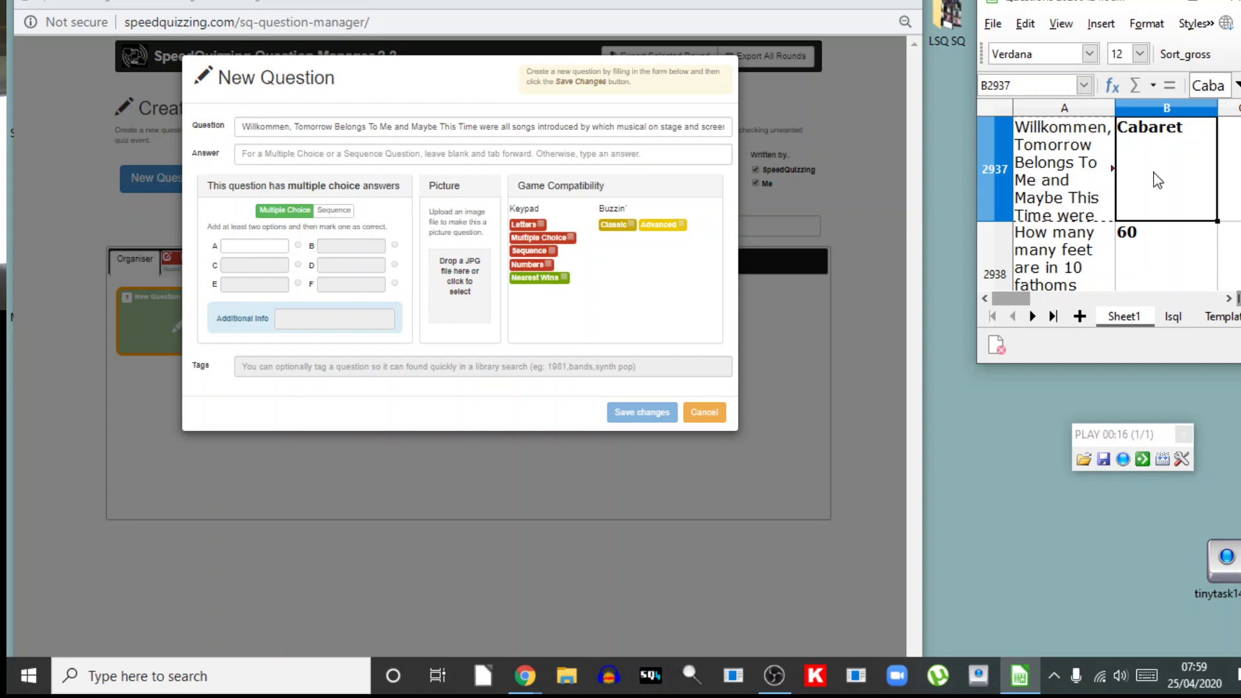
{"action": "key", "text": "ctrl+c"}
{"action": "left_click", "coordinate": [662, 158]}
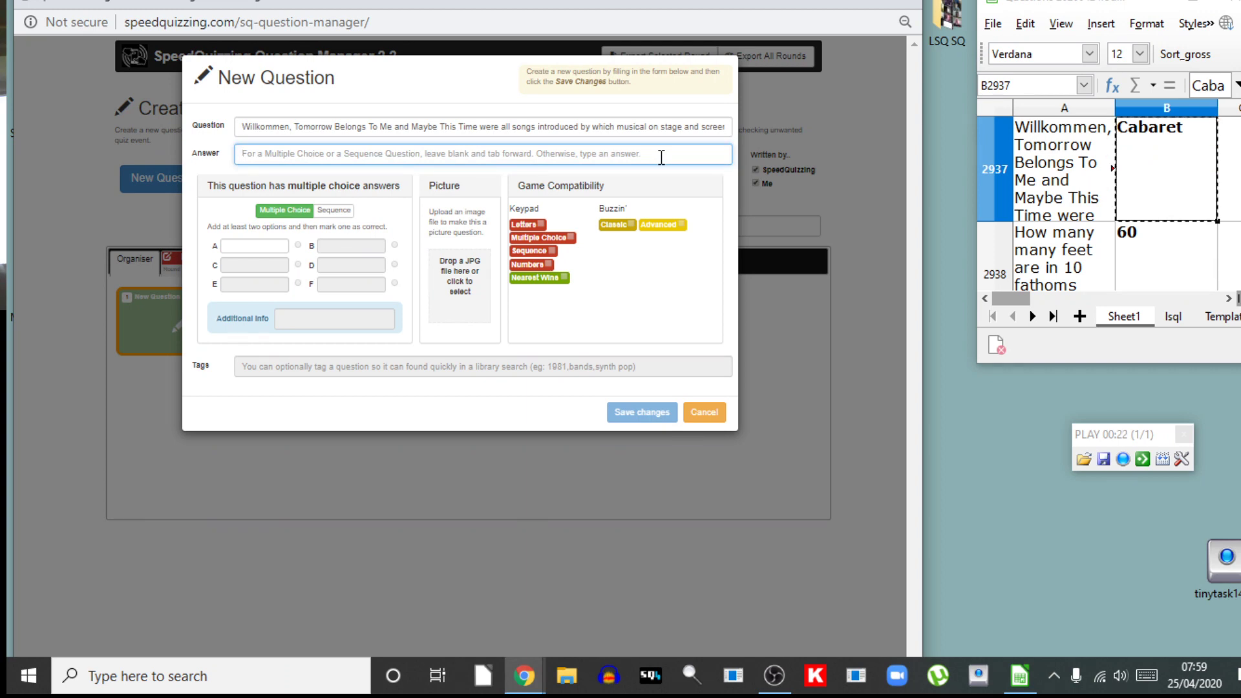
{"action": "key", "text": "ctrl+v"}
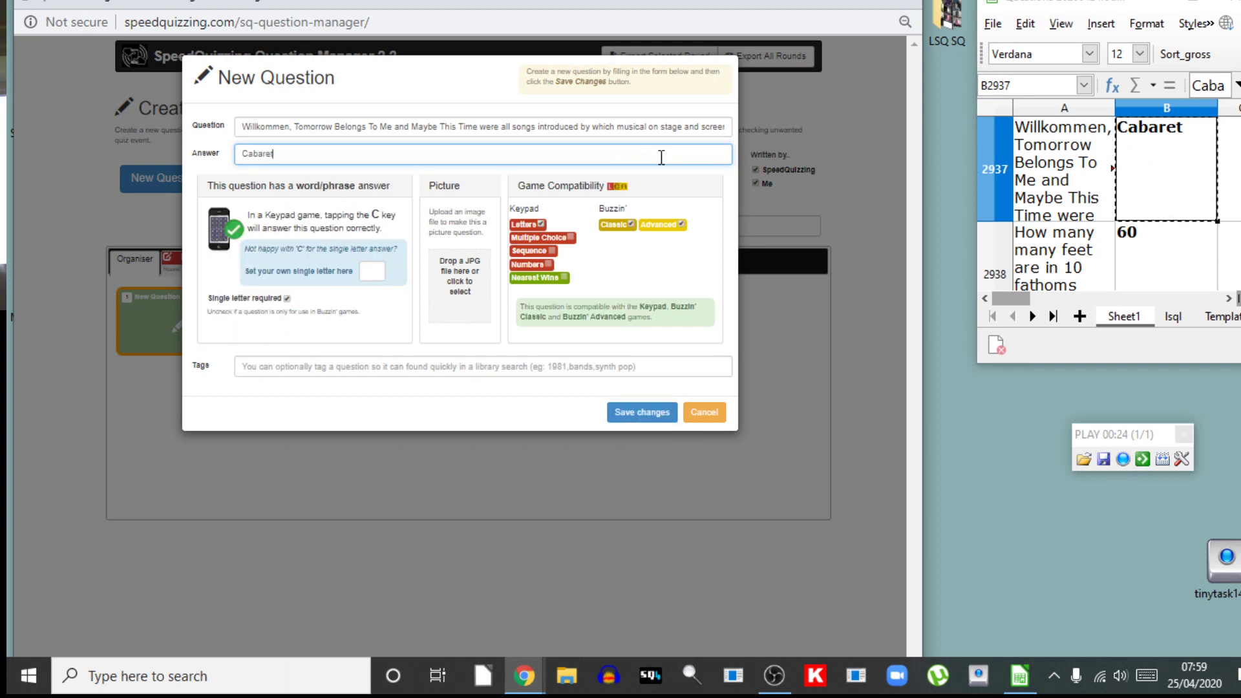
{"action": "left_click", "coordinate": [657, 414]}
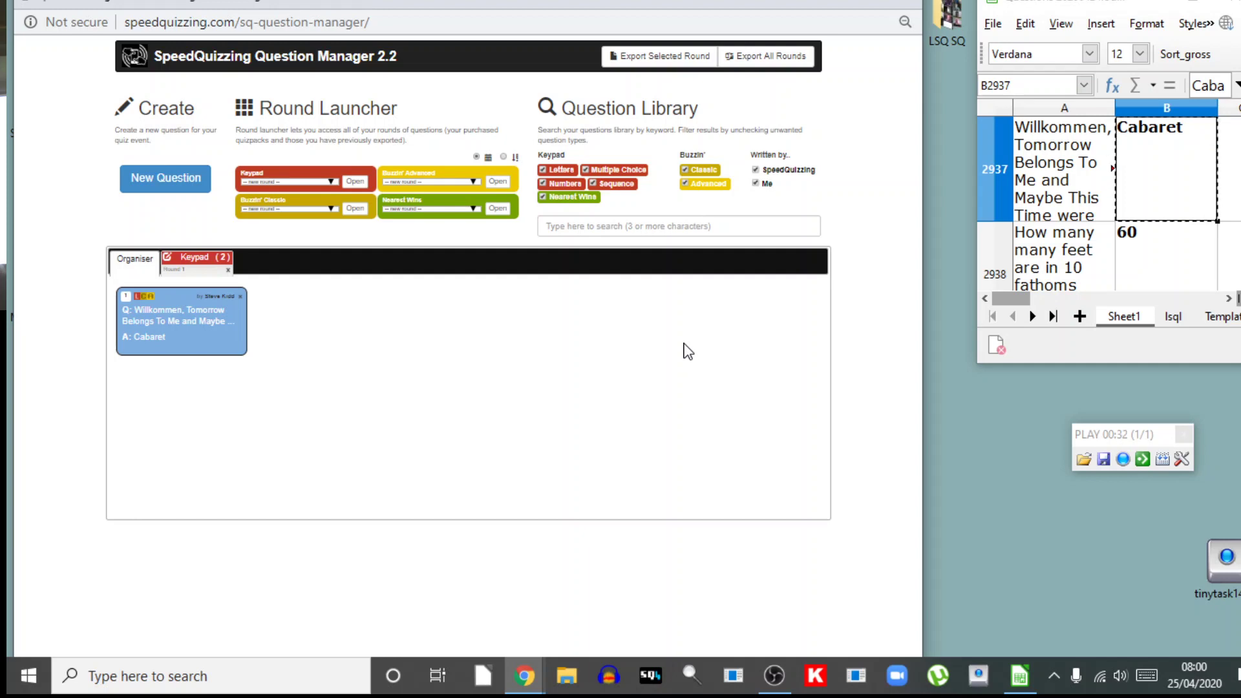
Move the spreadsheet selection down to A2938 and drag the Cabaret question into the Keypad round.
{"action": "left_click", "coordinate": [1055, 265]}
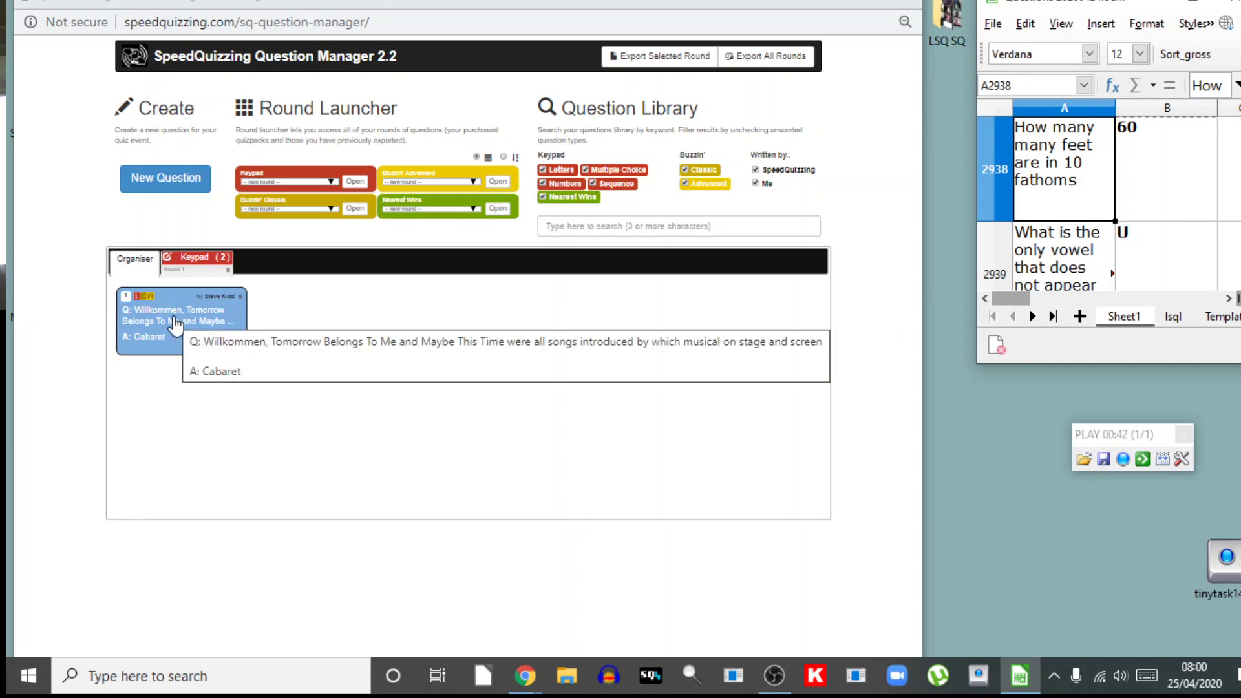
{"action": "left_click_drag", "start_coordinate": [173, 315], "coordinate": [197, 260]}
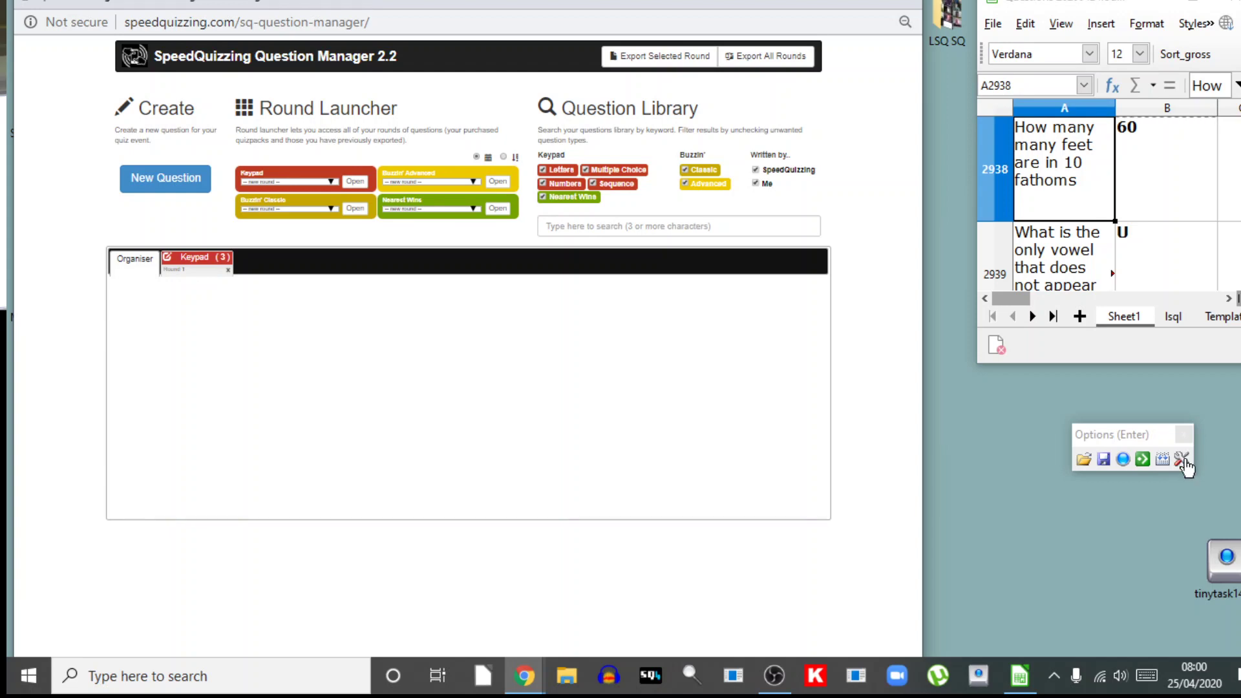
Change TinyTask's playback repeat count from 1 to 3.
{"action": "left_click", "coordinate": [1182, 459]}
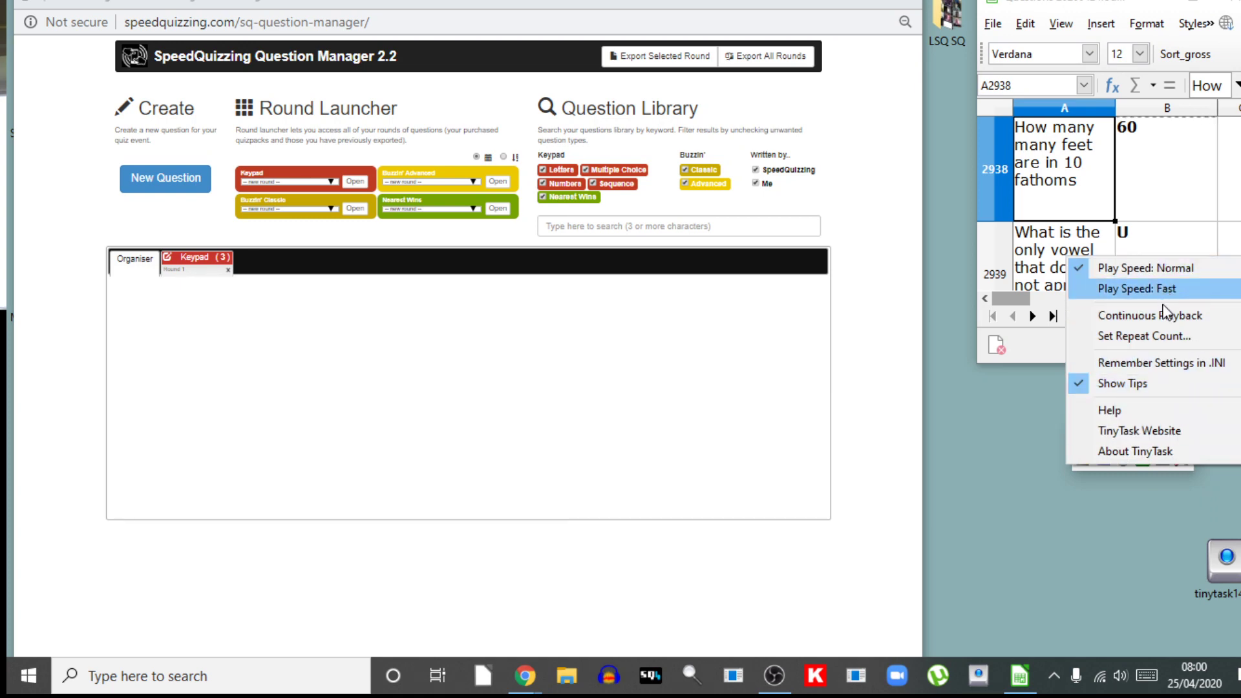
{"action": "left_click", "coordinate": [1165, 338]}
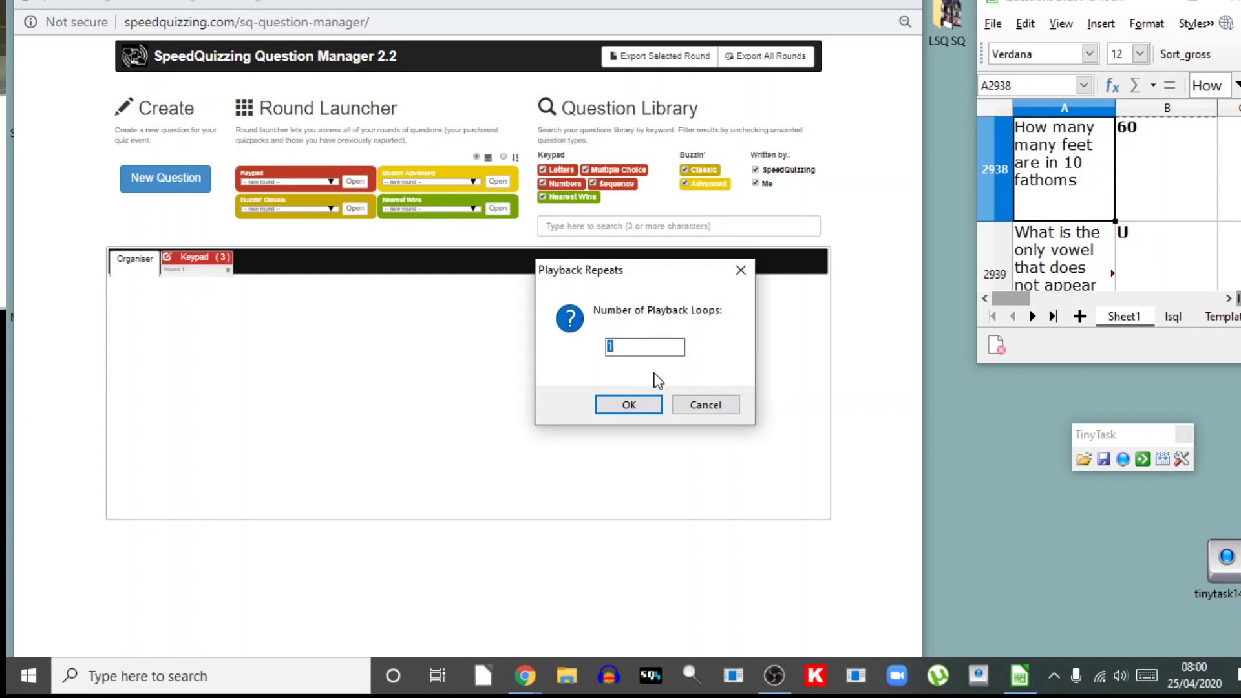
{"action": "left_click", "coordinate": [649, 353]}
{"action": "left_click_drag", "start_coordinate": [649, 353], "coordinate": [608, 352]}
{"action": "type", "text": "3"}
{"action": "left_click", "coordinate": [643, 403]}
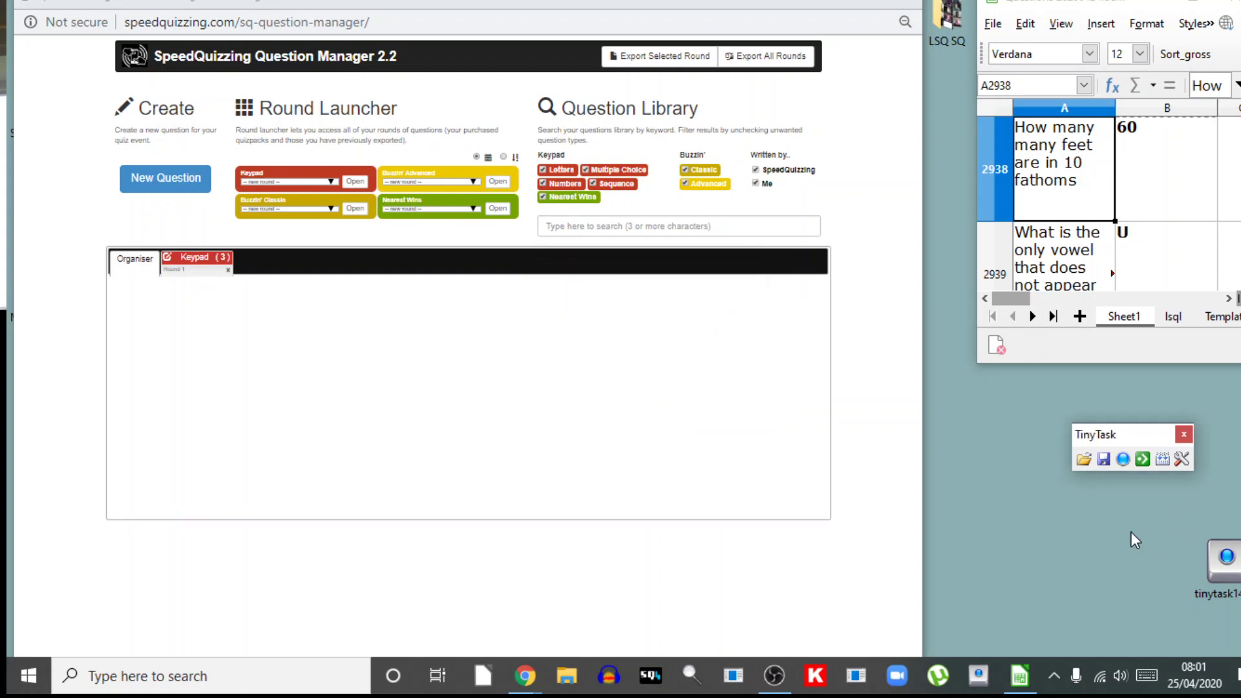
Start the TinyTask macro, which saves a new question from A2938 with answer 60 from B2938.
{"action": "left_click", "coordinate": [1142, 459]}
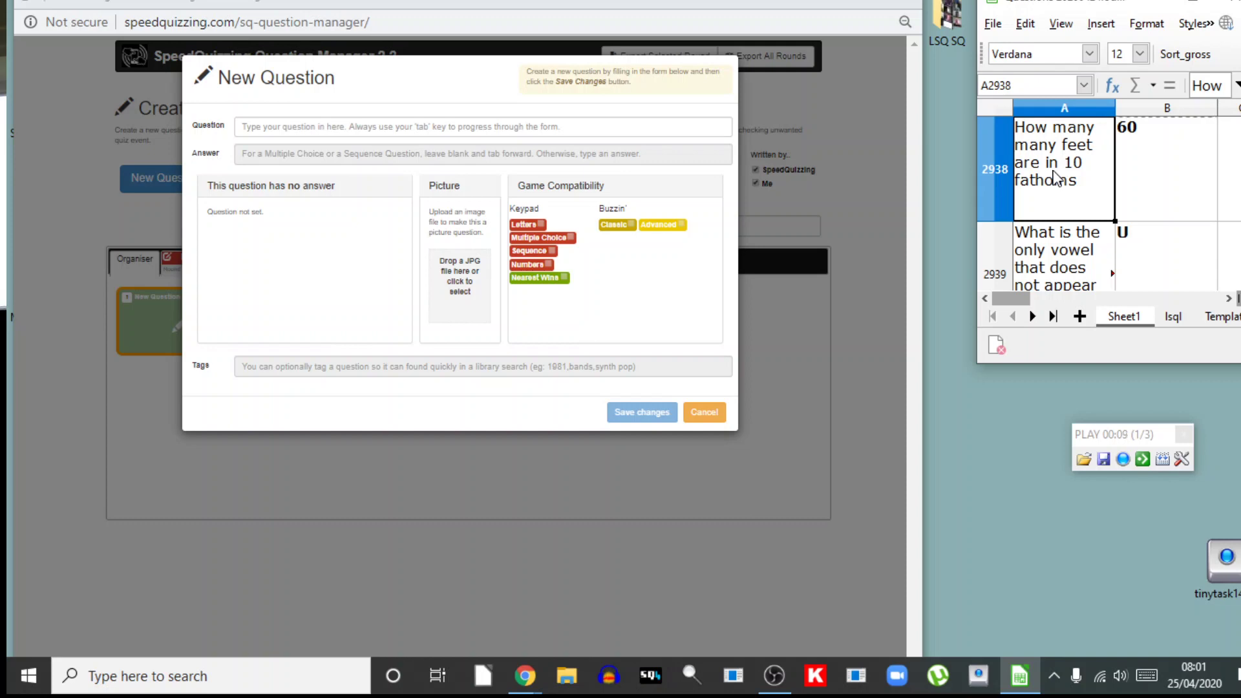
{"action": "key", "text": "ctrl+c"}
{"action": "left_click", "coordinate": [697, 128]}
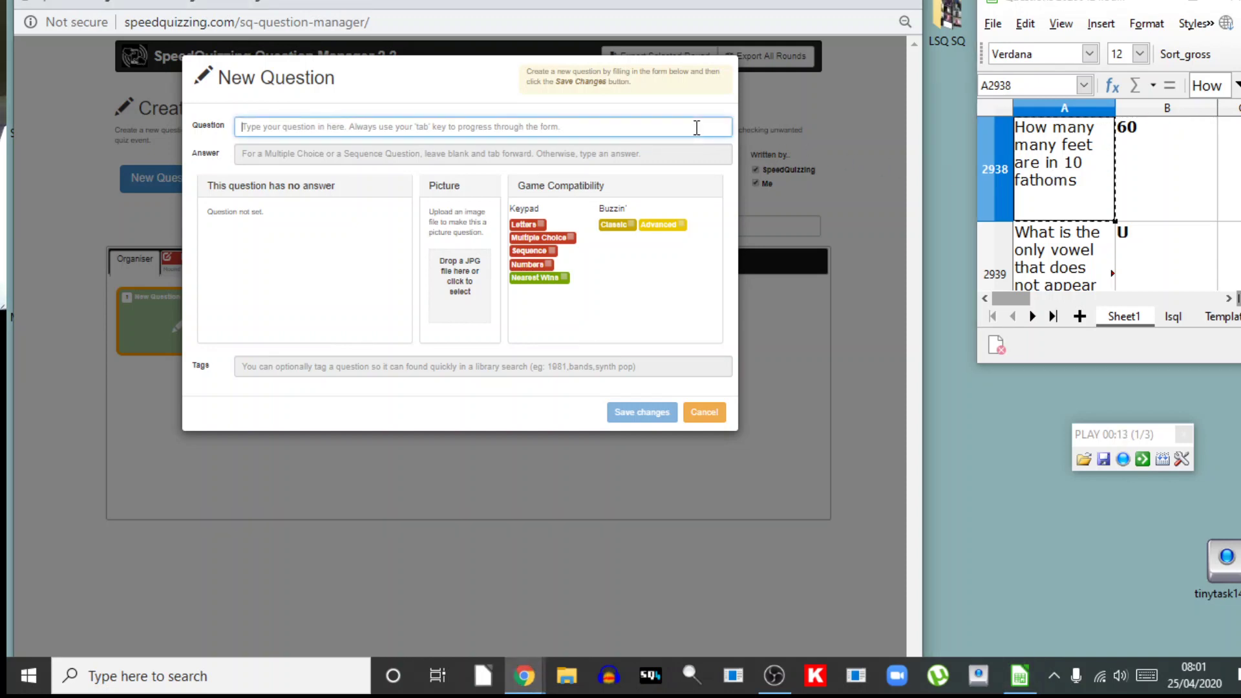
{"action": "key", "text": "ctrl+v"}
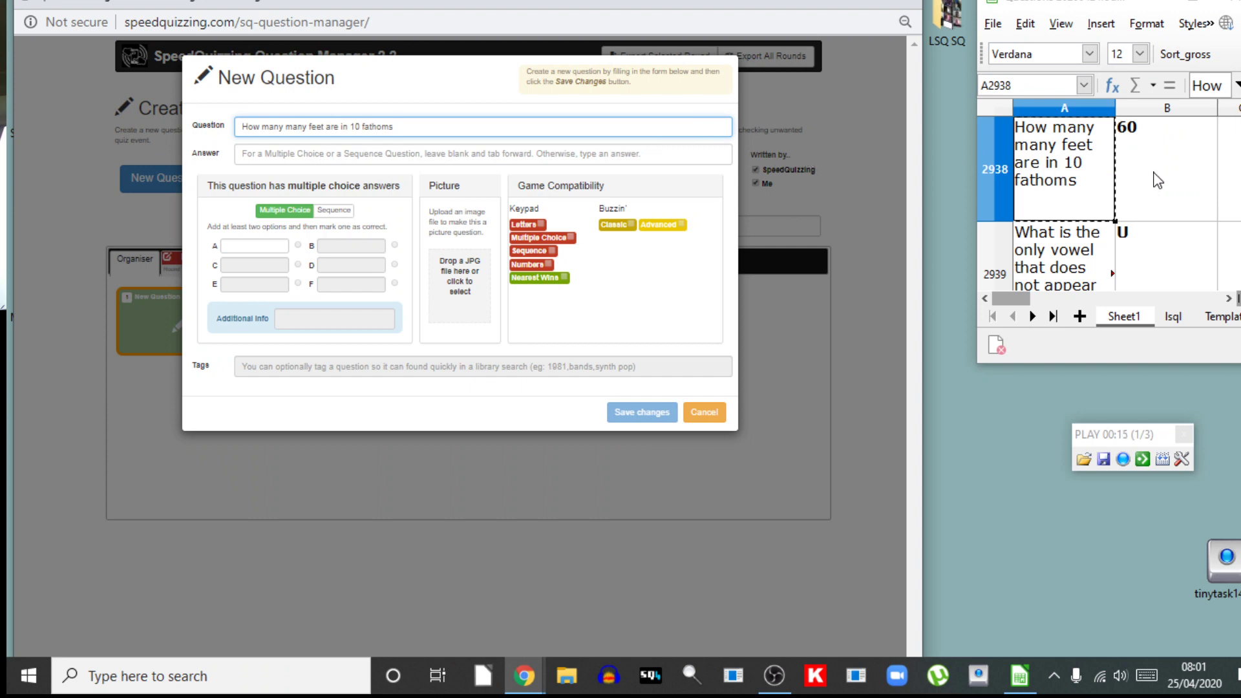
{"action": "left_click", "coordinate": [1154, 173]}
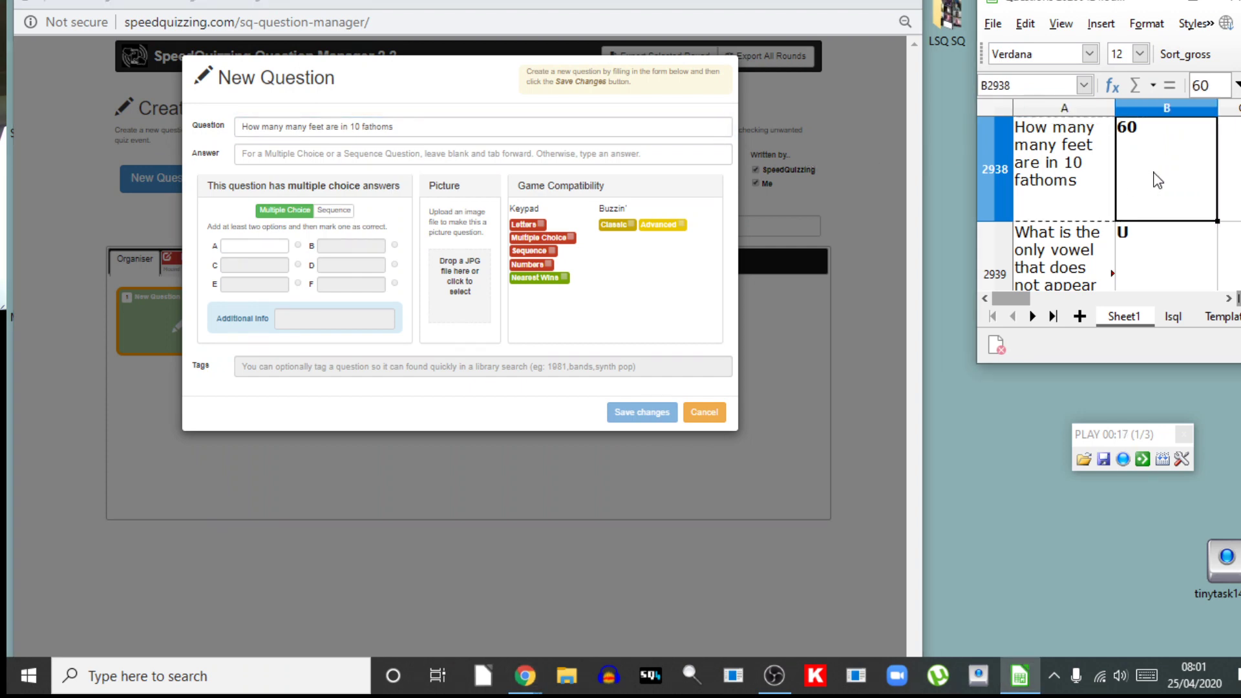
{"action": "key", "text": "ctrl+c"}
{"action": "left_click", "coordinate": [660, 158]}
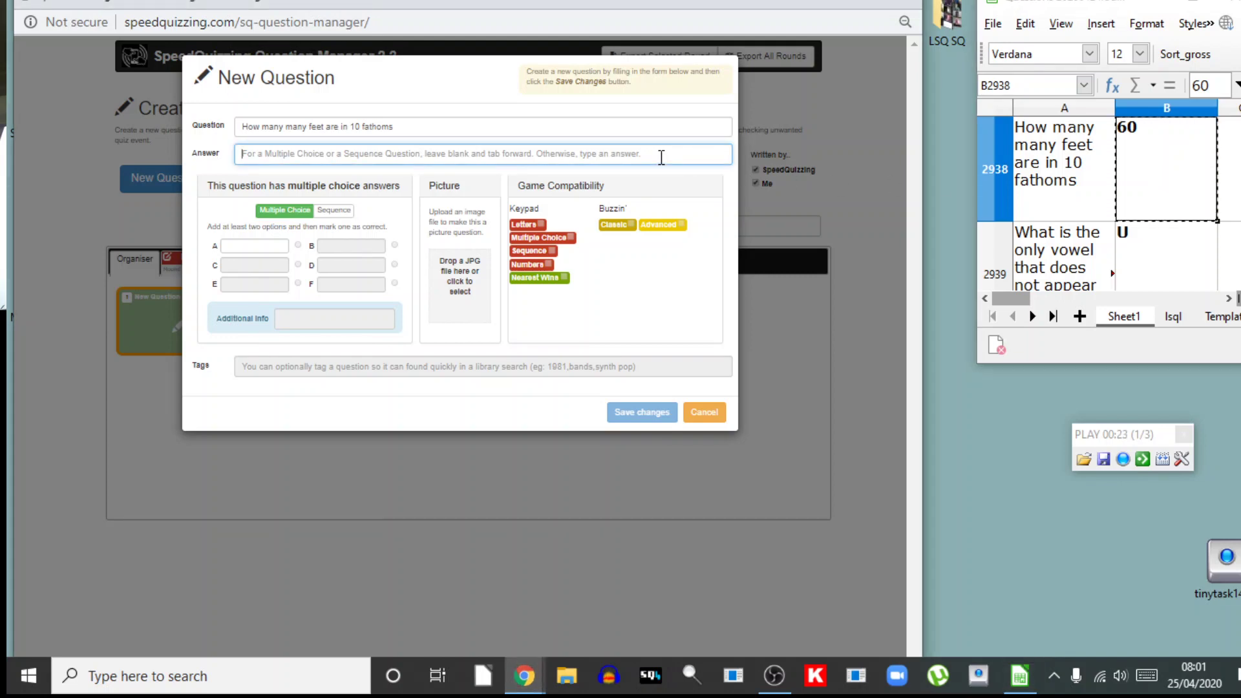
{"action": "key", "text": "ctrl+v"}
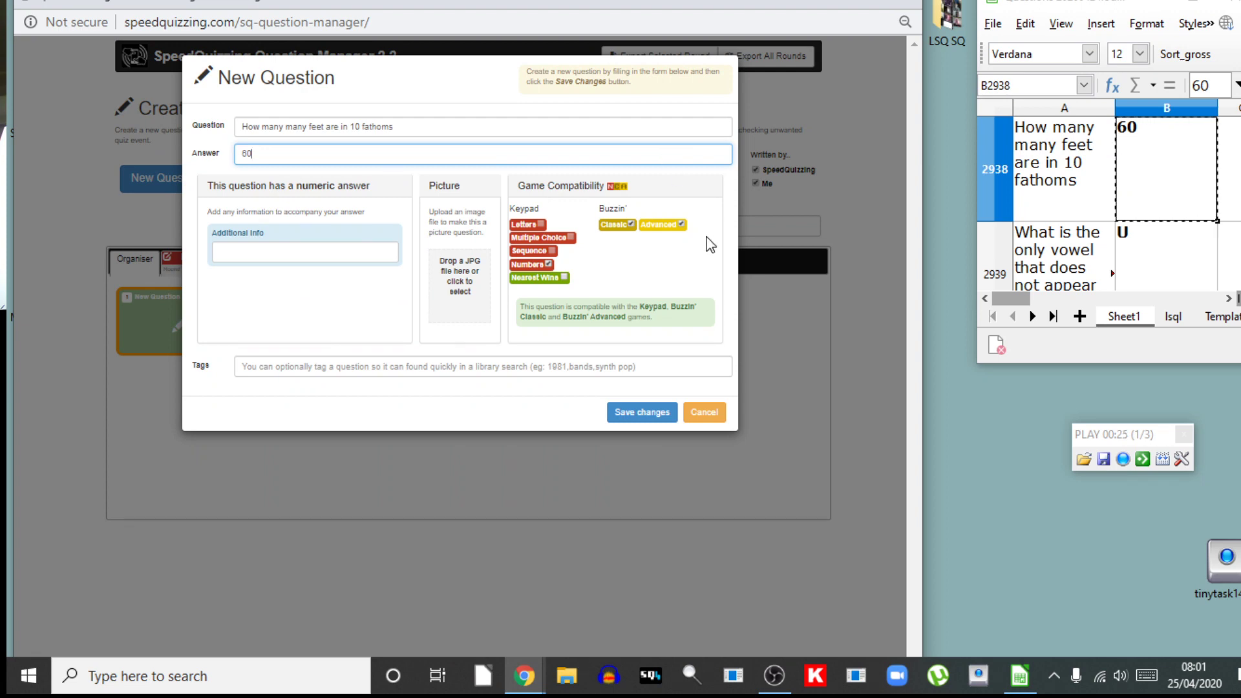
{"action": "left_click", "coordinate": [659, 414]}
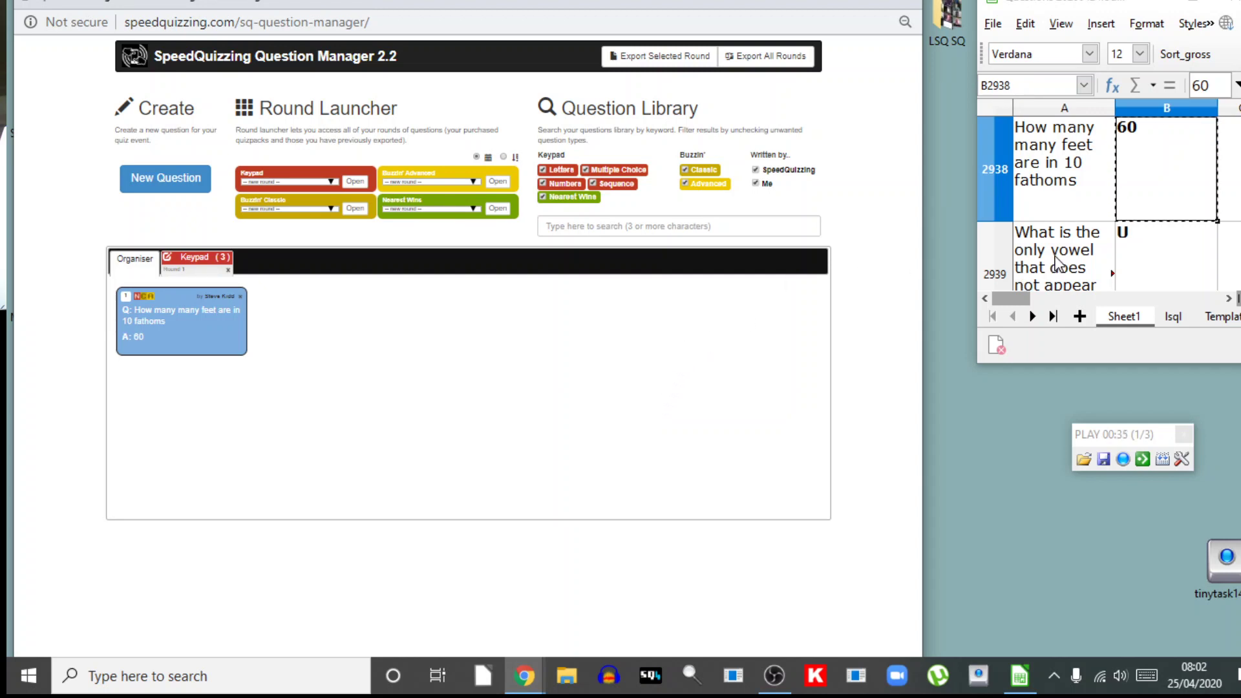
Advance the sheet to A2939, drag the fathoms question into Keypad, and begin a new question.
{"action": "key", "text": "Down"}
{"action": "key", "text": "Left"}
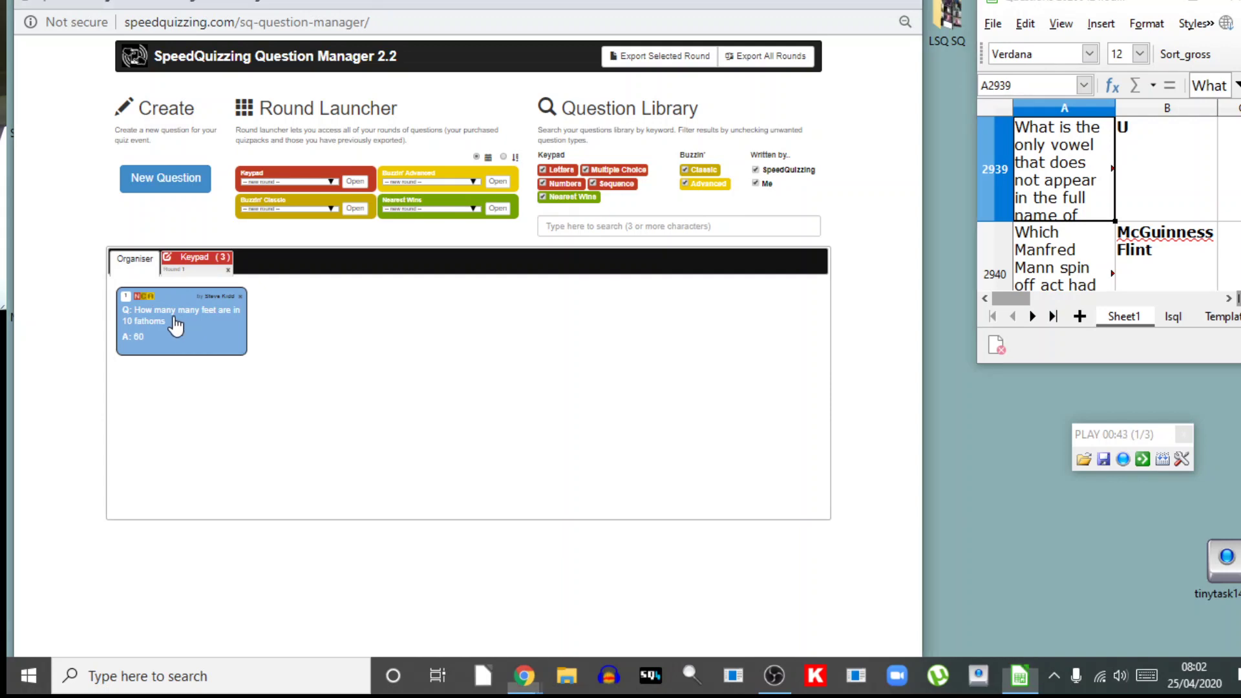
{"action": "left_click_drag", "start_coordinate": [175, 325], "coordinate": [195, 265]}
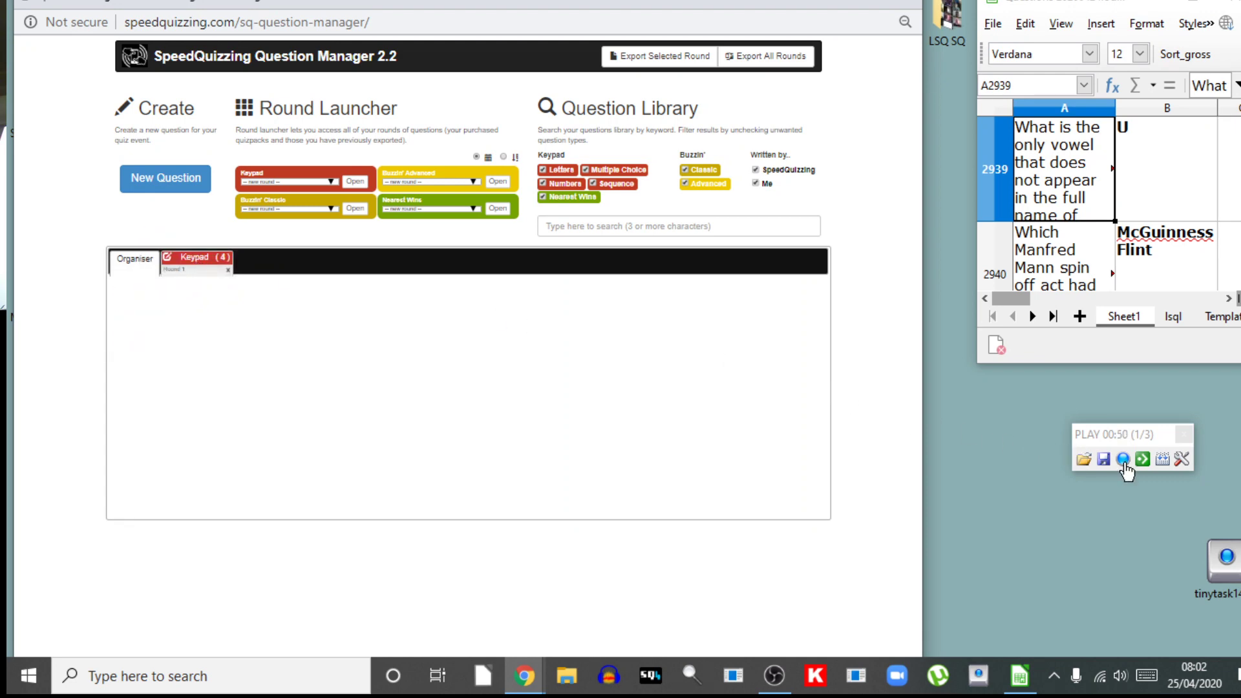
{"action": "left_click", "coordinate": [170, 188]}
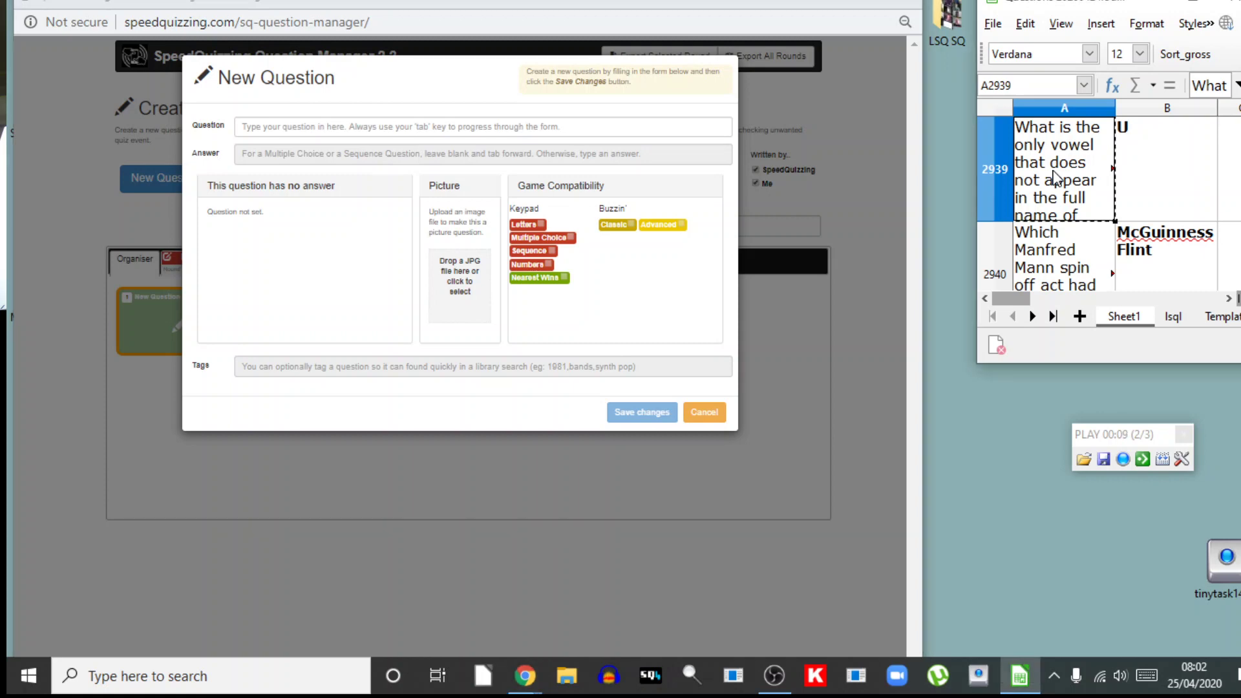
Save the AOL vowel question from row 2939 with answer U and drag it into Keypad.
{"action": "left_click", "coordinate": [696, 127]}
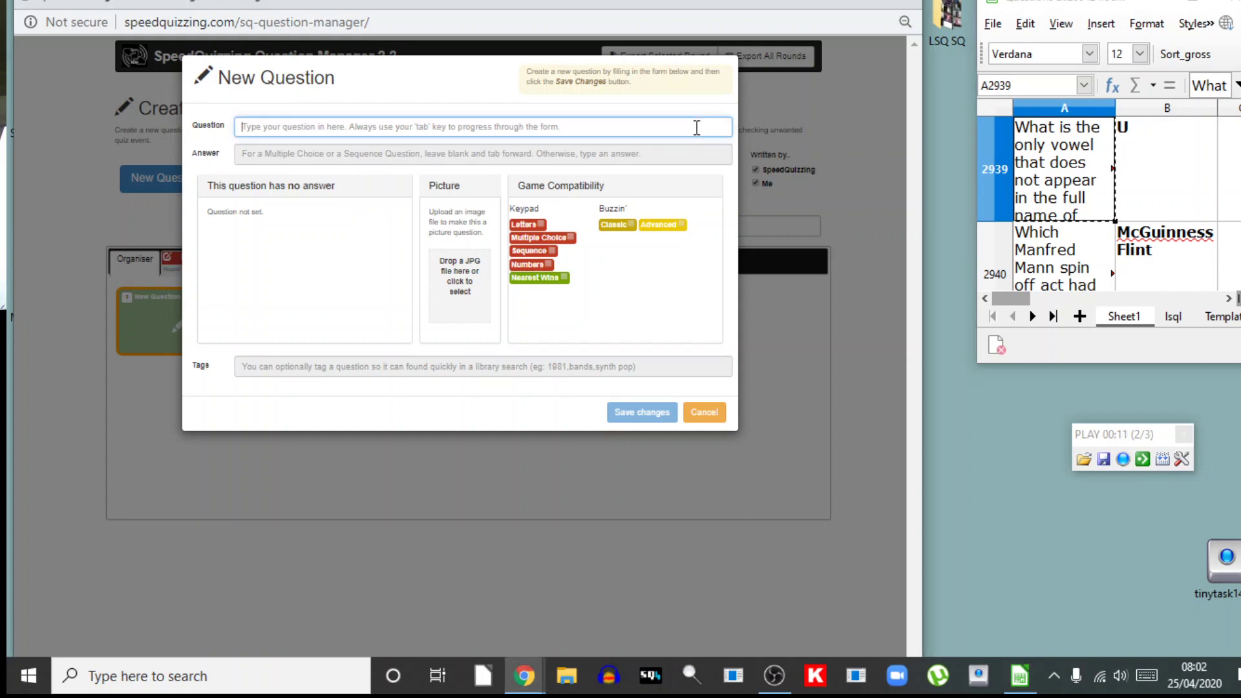
{"action": "key", "text": "ctrl+v"}
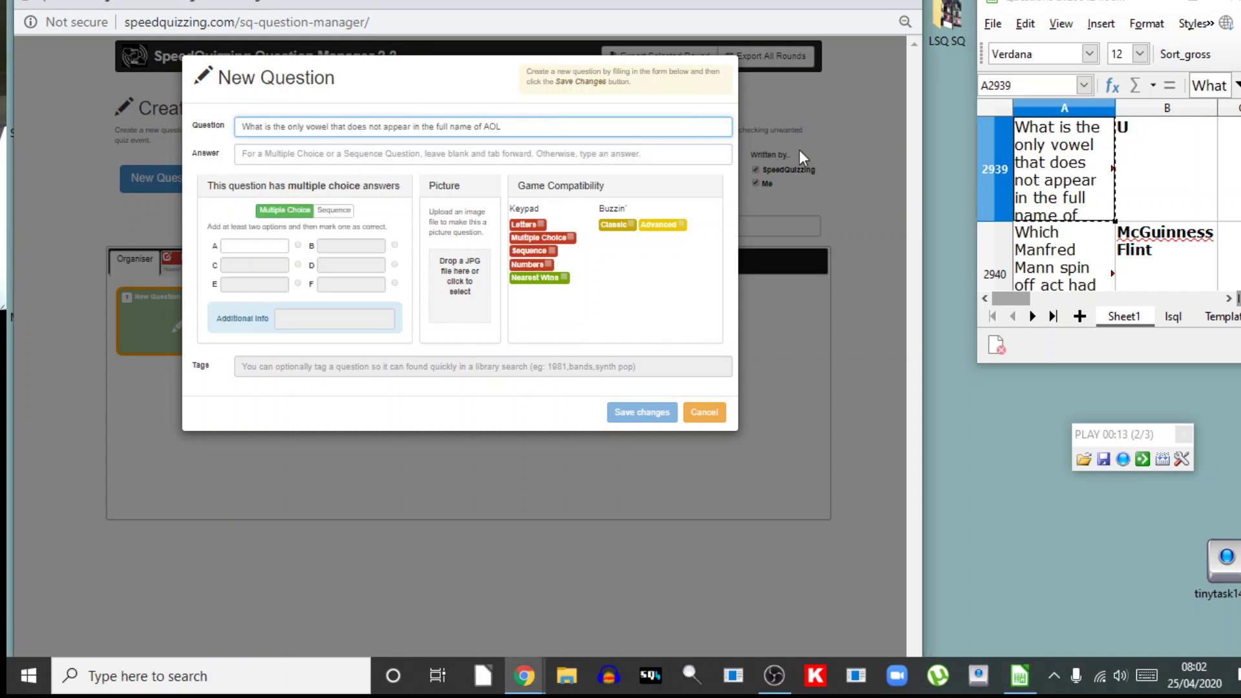
{"action": "left_click", "coordinate": [1157, 180]}
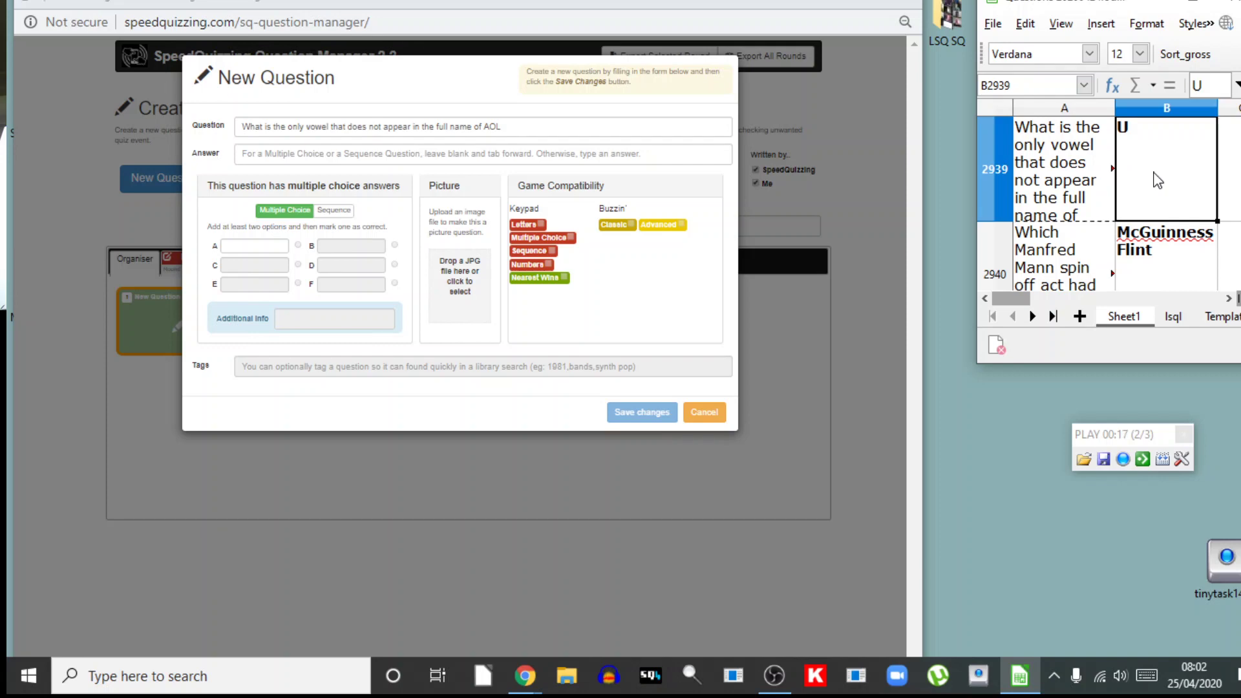
{"action": "key", "text": "ctrl+c"}
{"action": "left_click", "coordinate": [660, 156]}
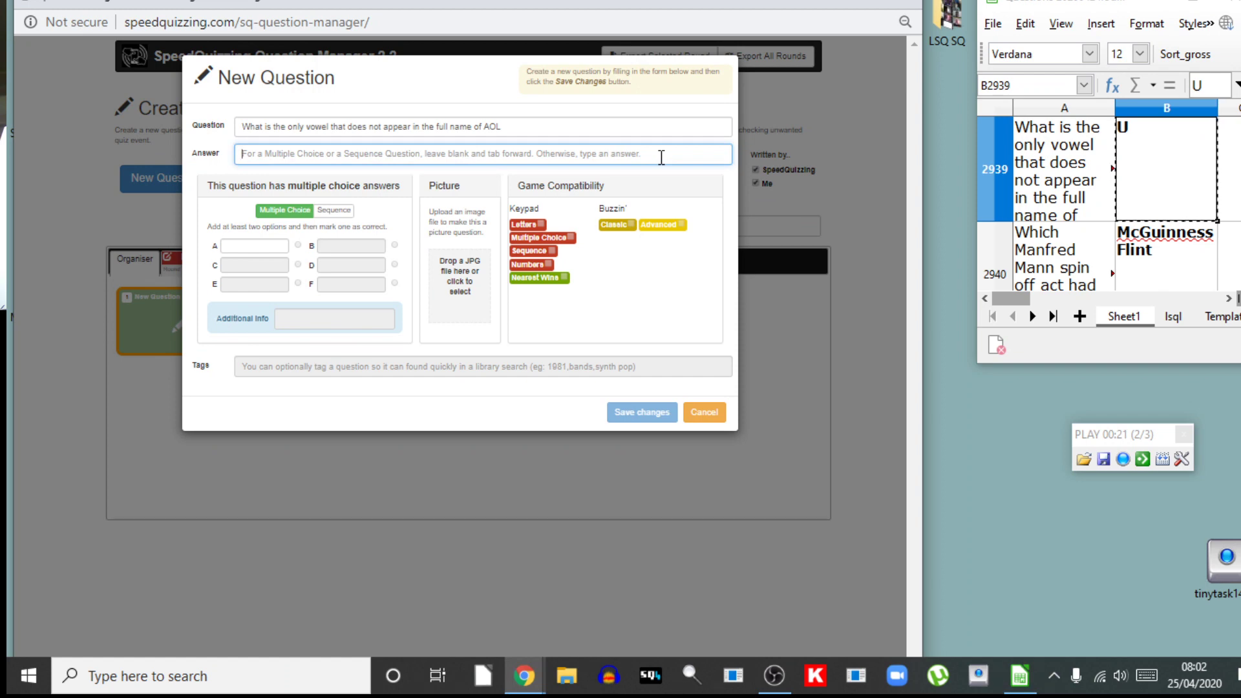
{"action": "key", "text": "ctrl+v"}
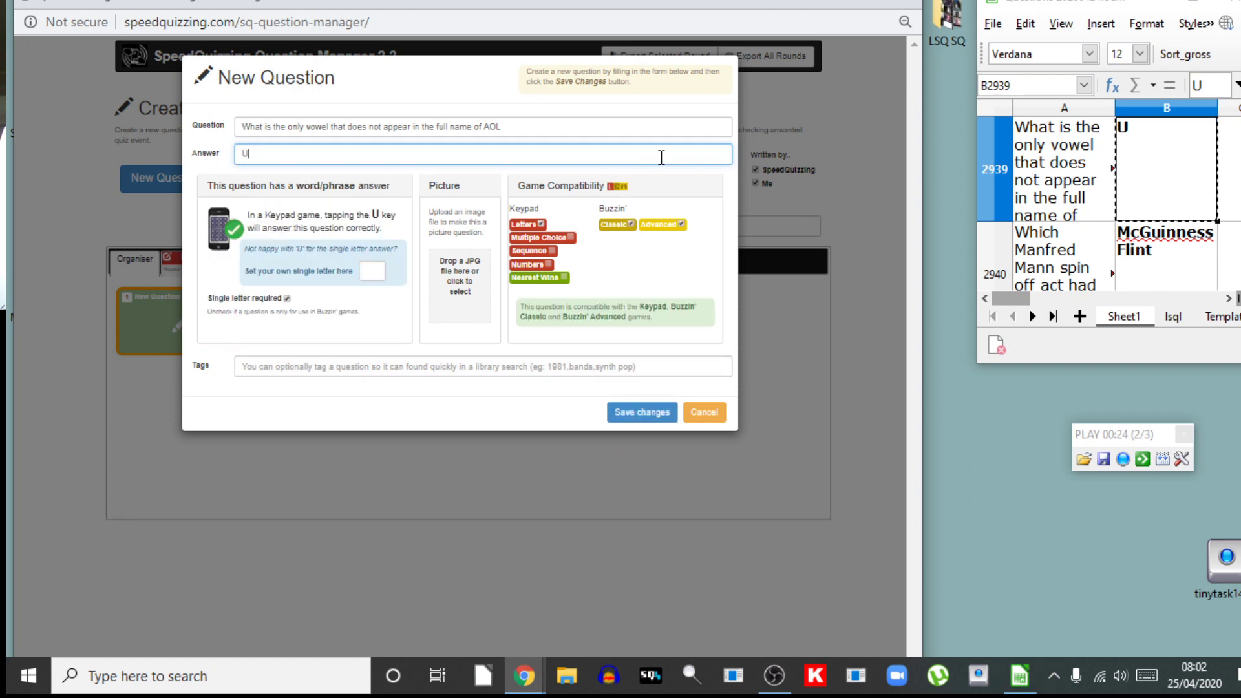
{"action": "left_click", "coordinate": [659, 414]}
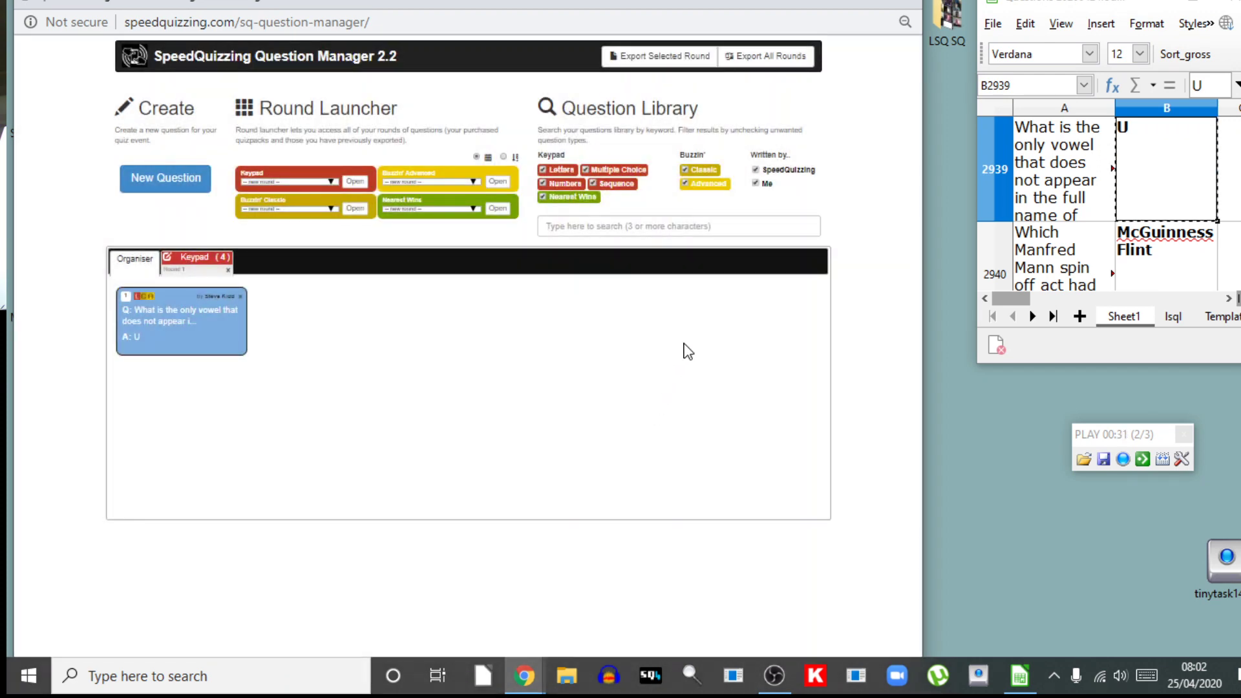
{"action": "left_click", "coordinate": [1053, 265]}
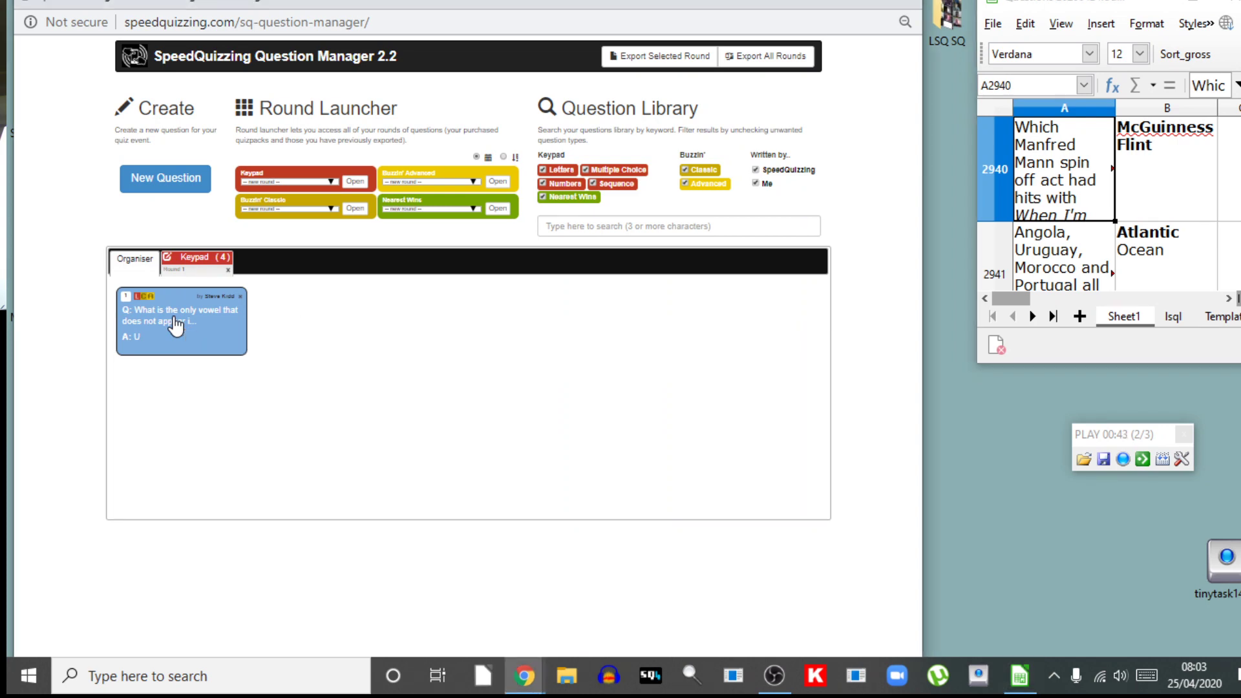
{"action": "left_click_drag", "start_coordinate": [174, 325], "coordinate": [199, 267]}
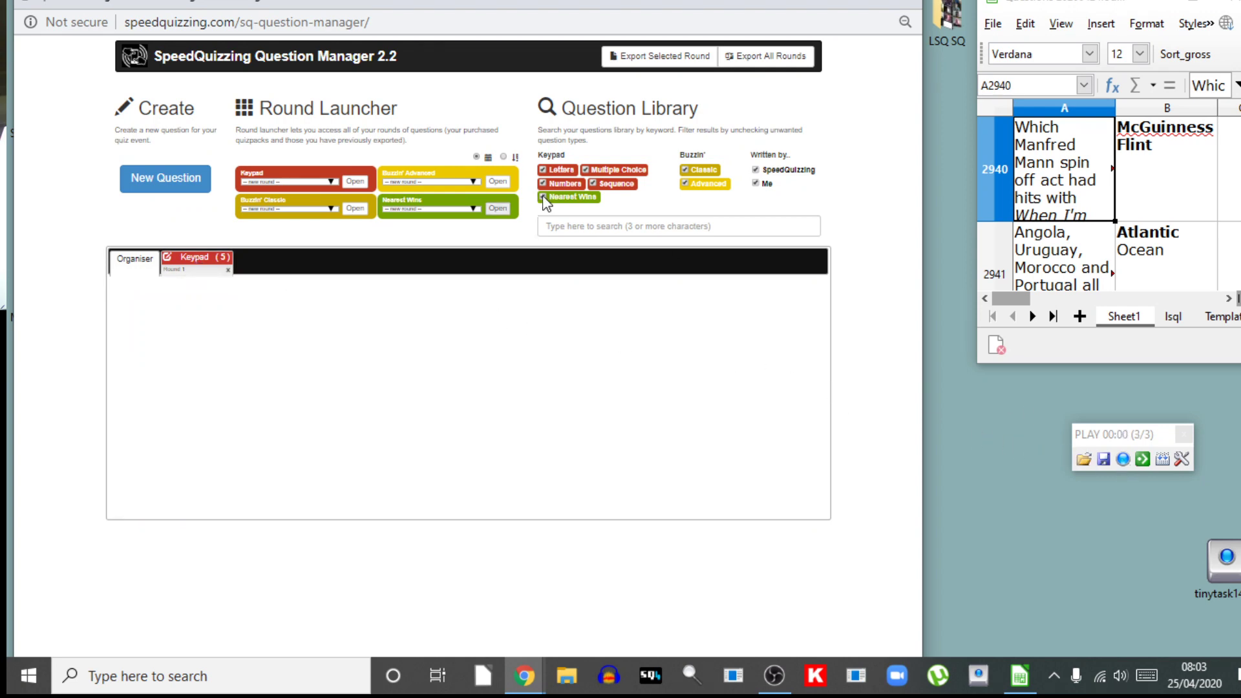
Create the Manfred Mann question from row 2940, answered McGuinness Flint, and drag it into Keypad.
{"action": "left_click", "coordinate": [170, 188]}
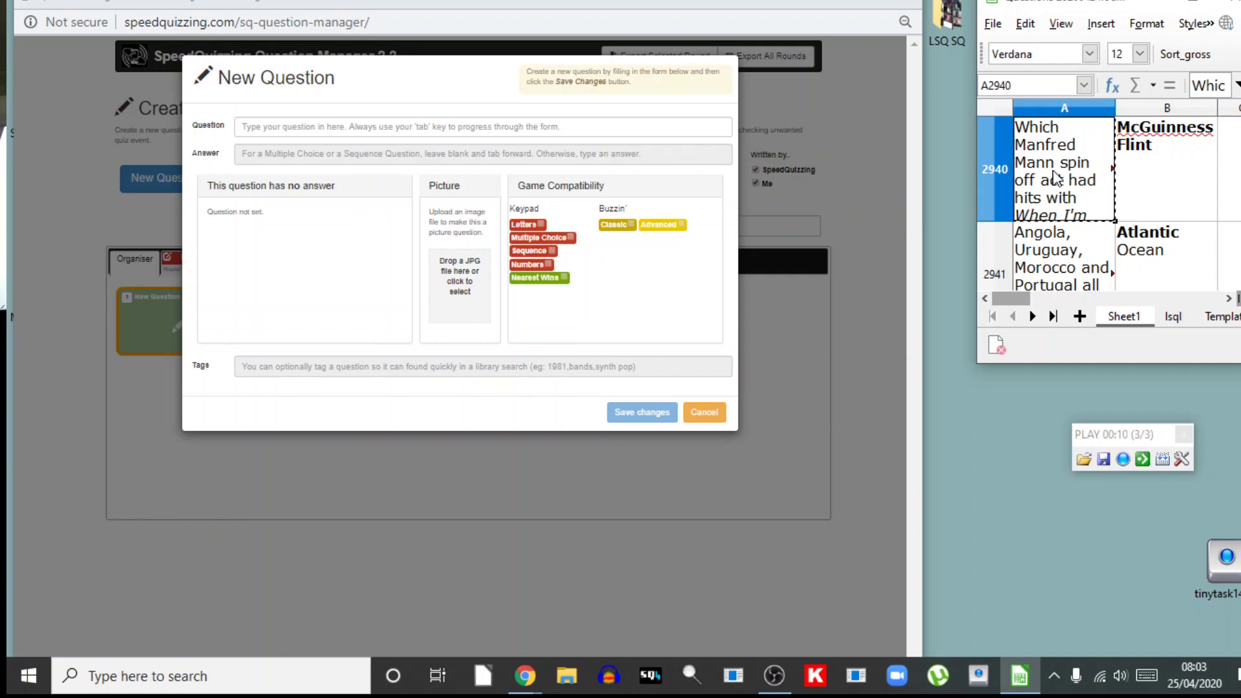
{"action": "left_click", "coordinate": [696, 127]}
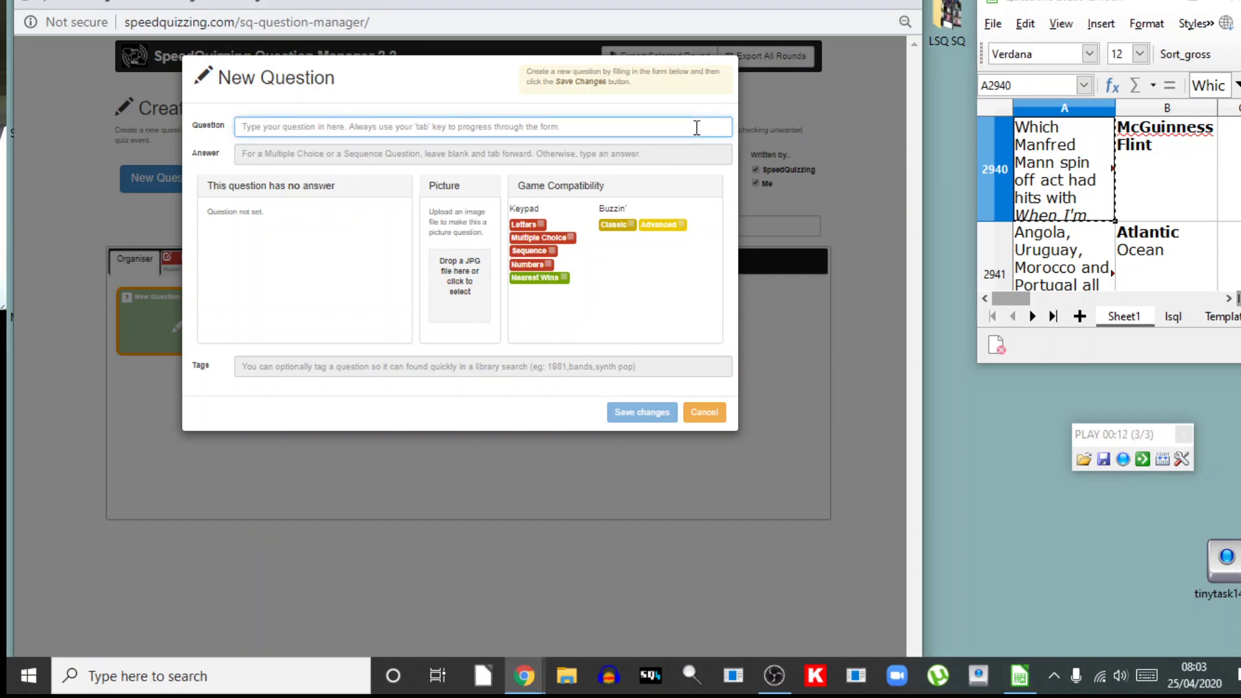
{"action": "key", "text": "ctrl+v"}
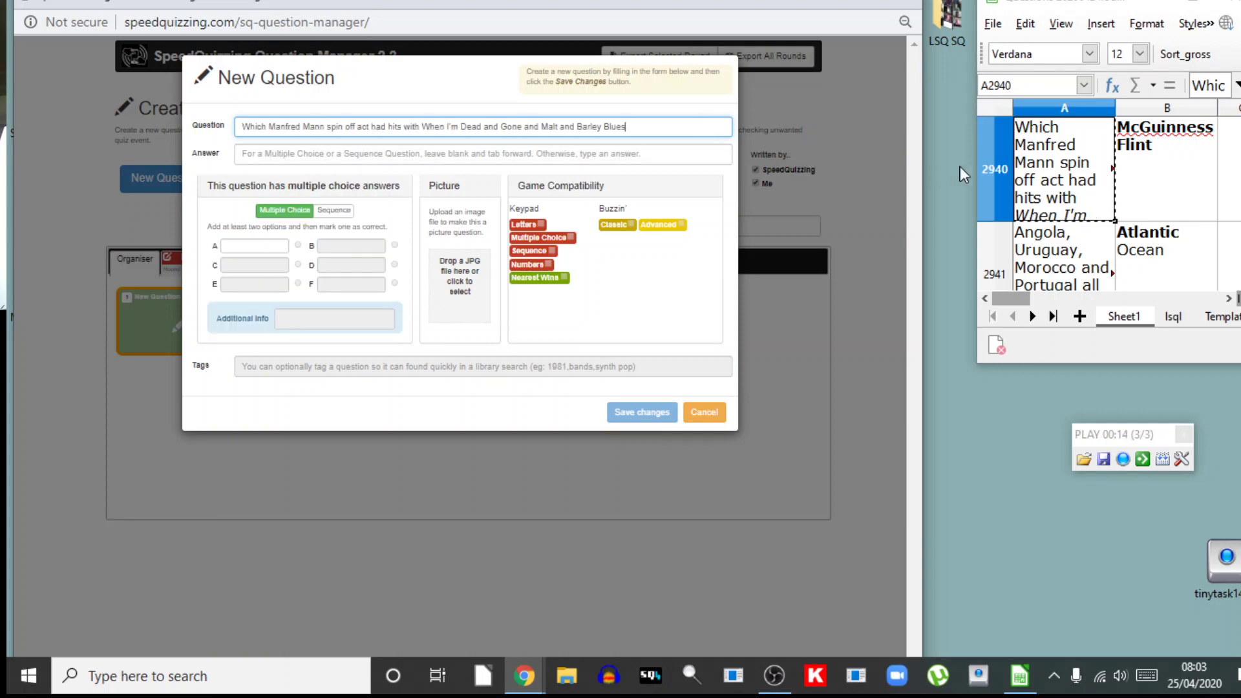
{"action": "left_click", "coordinate": [1157, 181]}
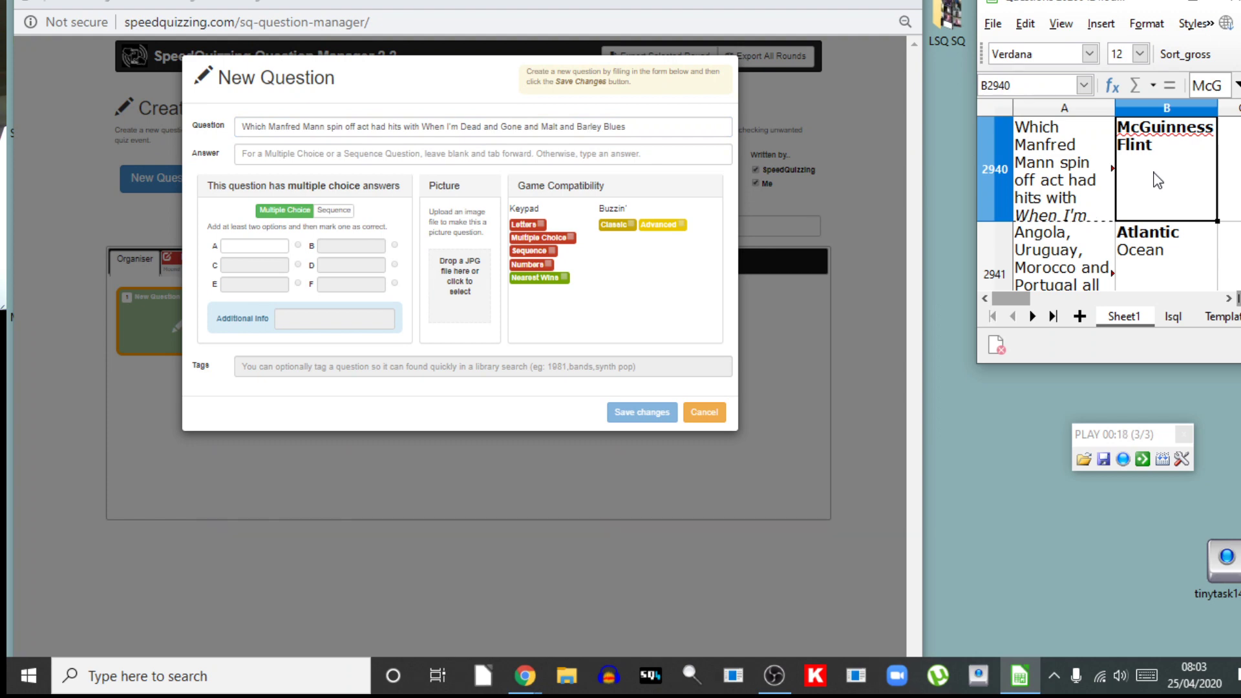
{"action": "key", "text": "ctrl+c"}
{"action": "left_click", "coordinate": [661, 157]}
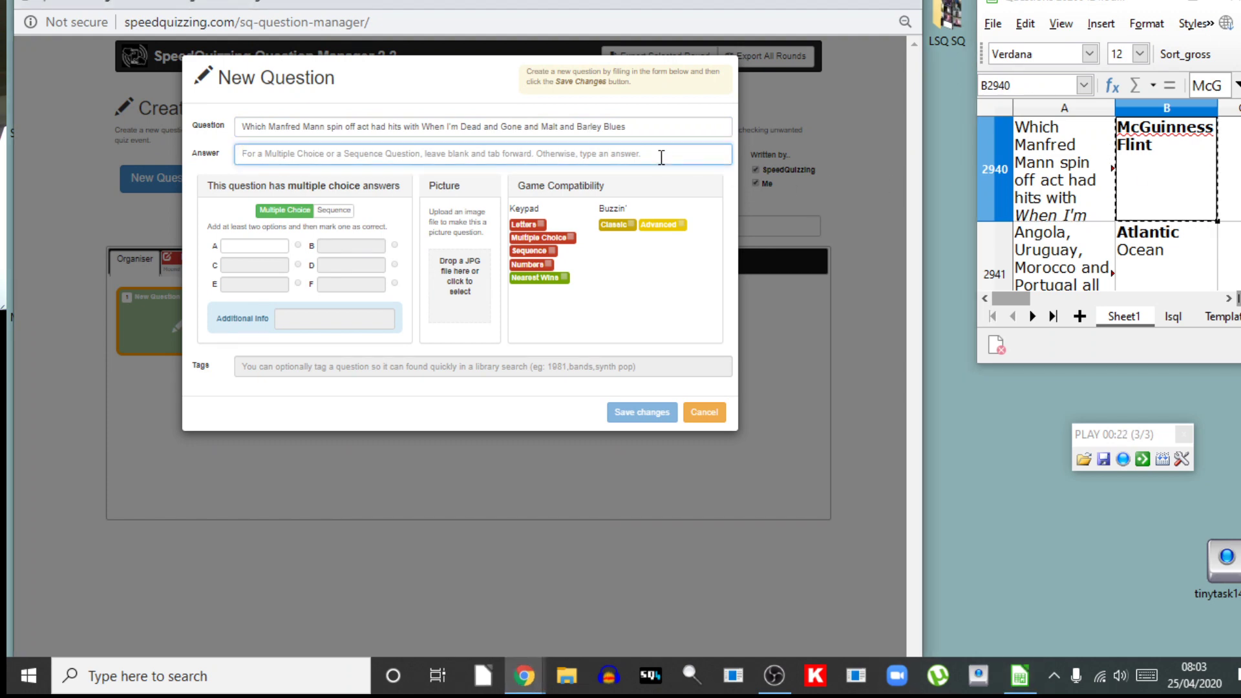
{"action": "key", "text": "ctrl+v"}
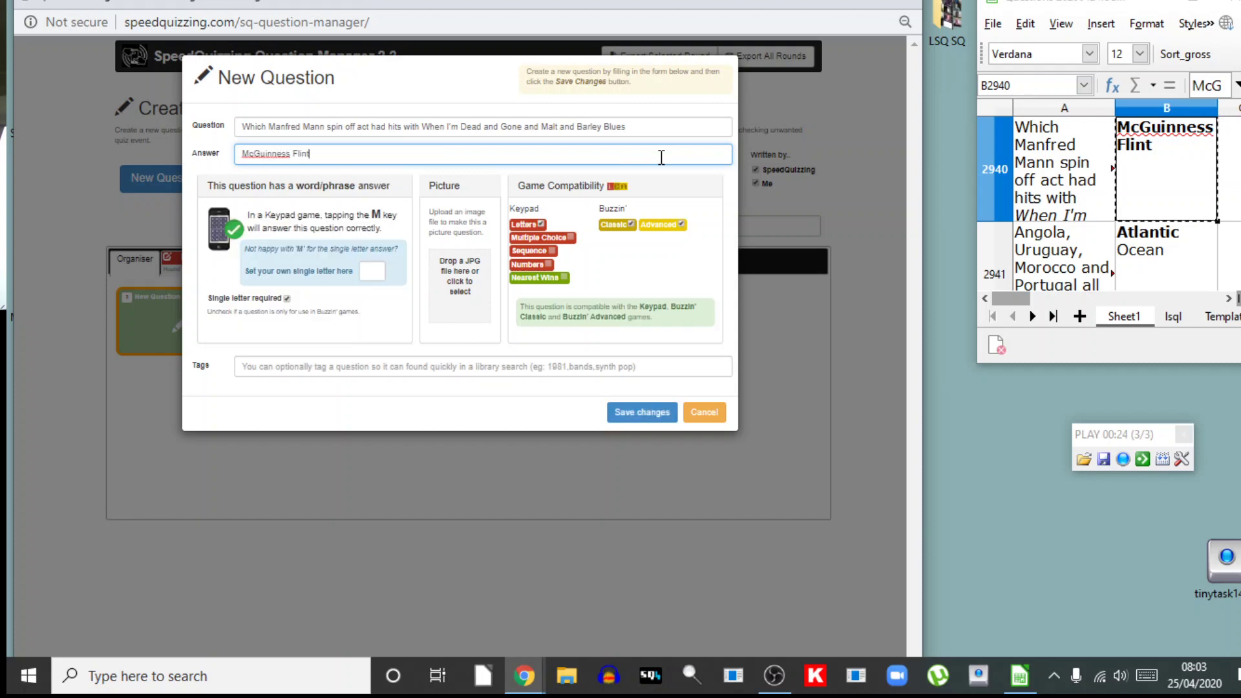
{"action": "left_click", "coordinate": [662, 411]}
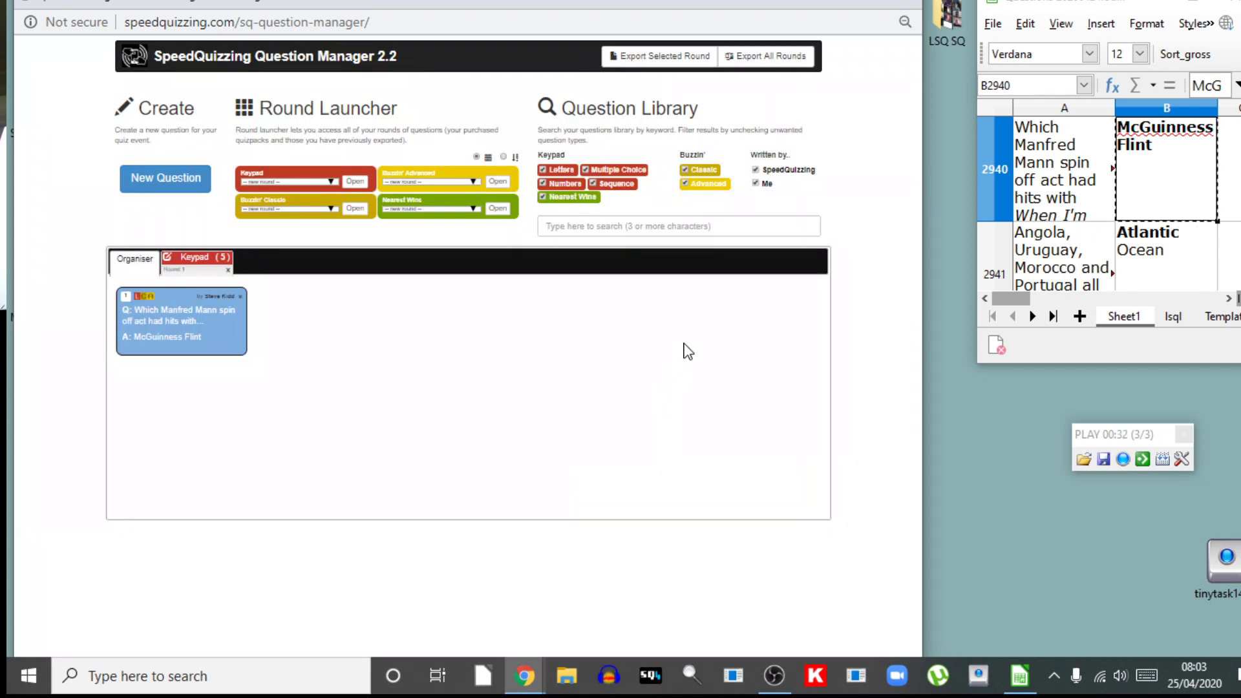
{"action": "left_click", "coordinate": [1055, 264]}
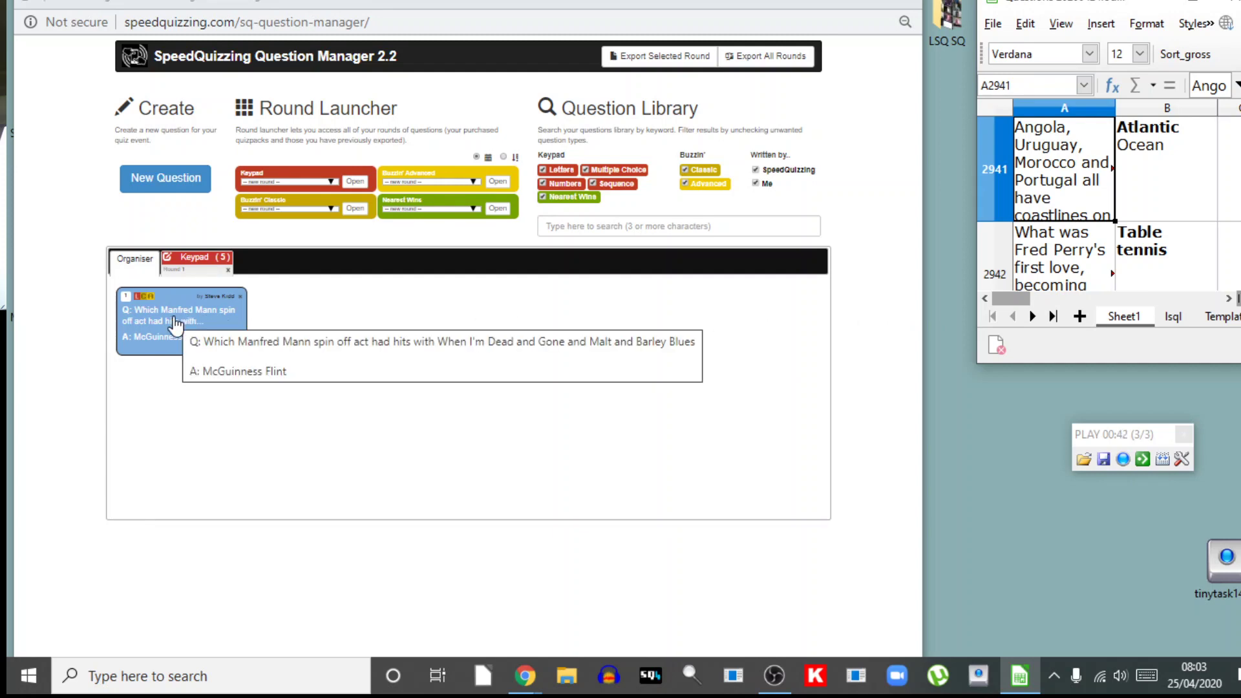
{"action": "left_click_drag", "start_coordinate": [175, 323], "coordinate": [197, 262]}
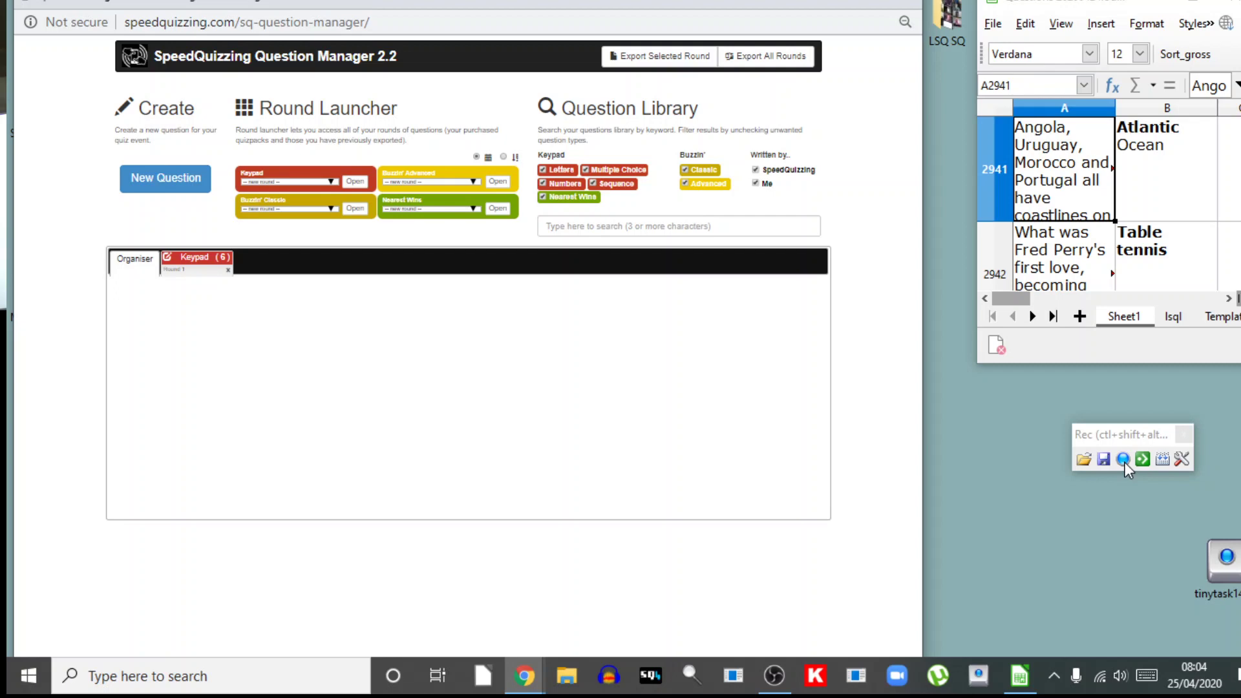
Open the Keypad (6) round and delete the duplicate Dekker card 2.
{"action": "left_click", "coordinate": [212, 265]}
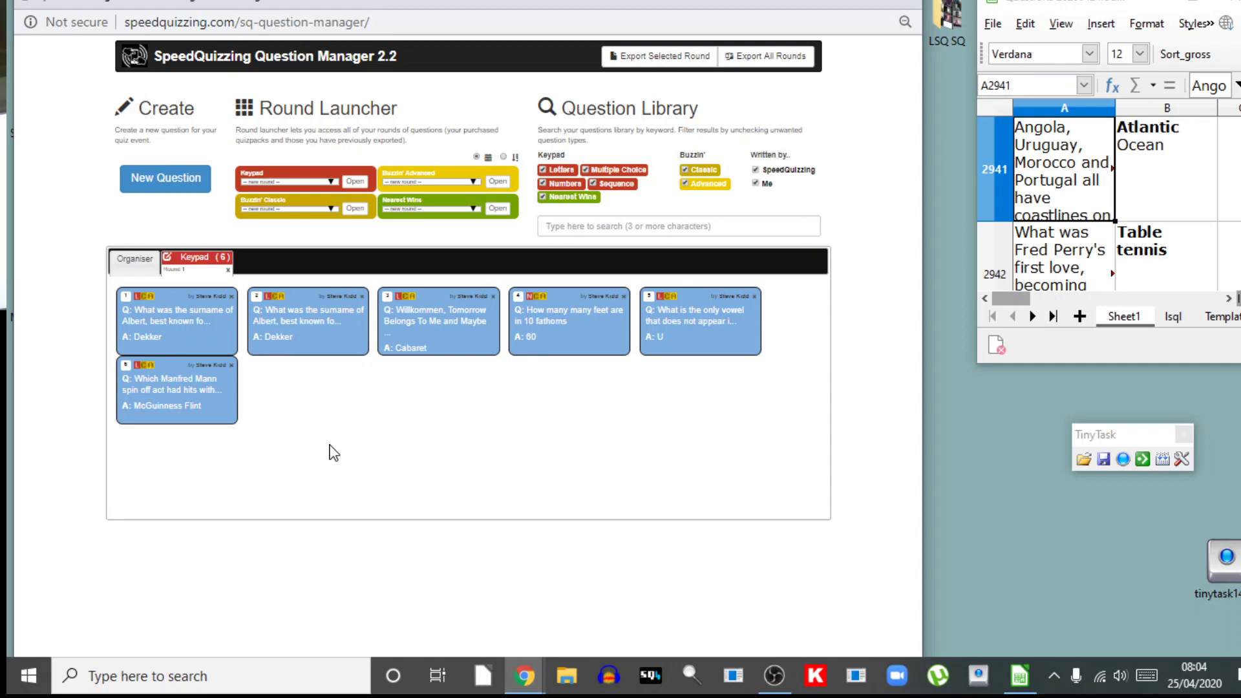
{"action": "left_click", "coordinate": [361, 296]}
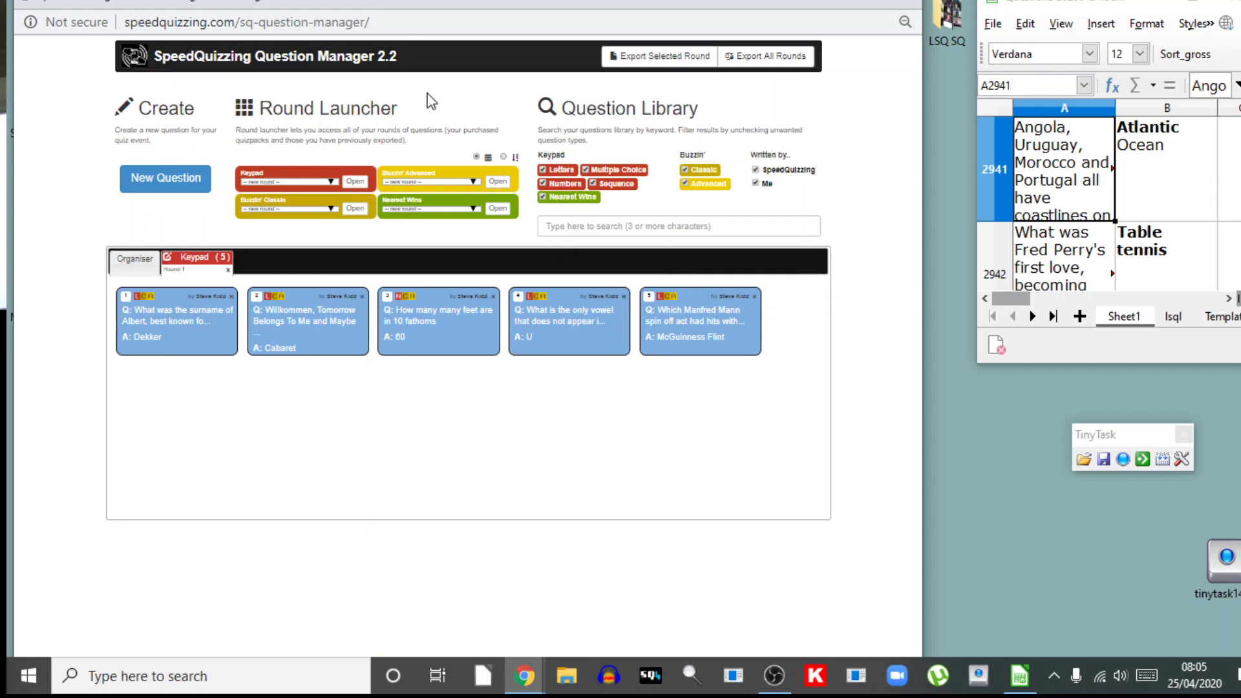
Zoom the page in and pick 30at530 18 (11.41pm 15 Apr 2020) from the Keypad round list.
{"action": "left_click", "coordinate": [331, 185]}
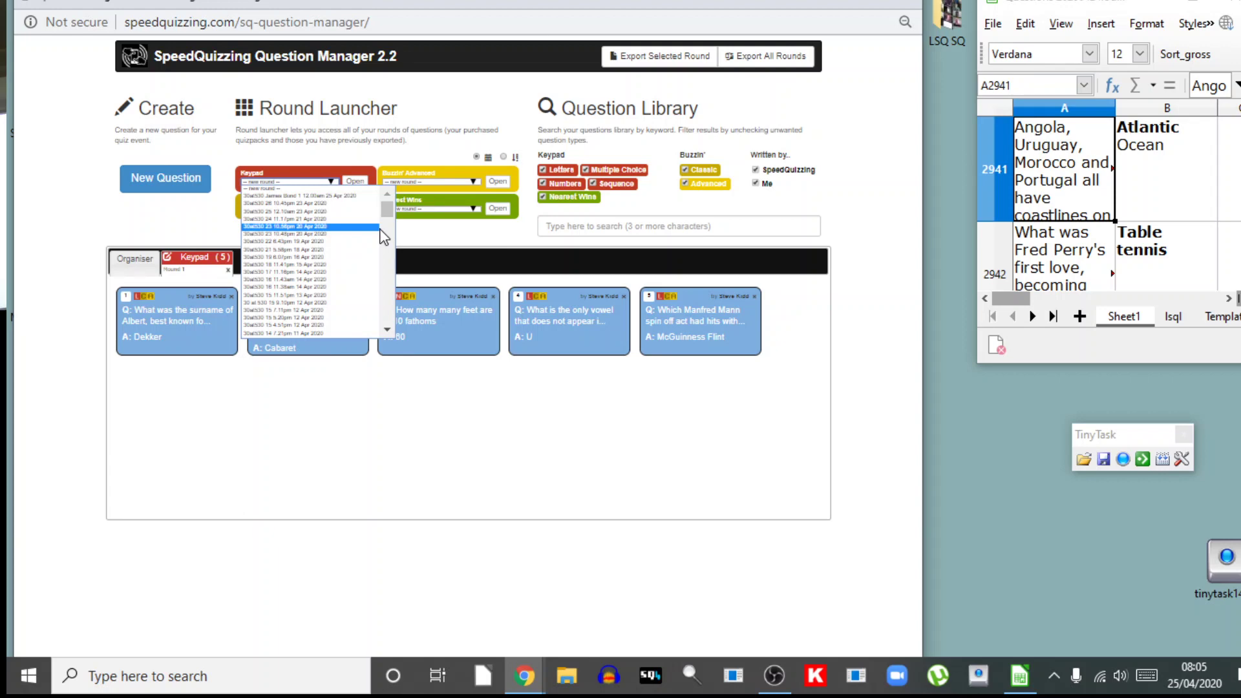
{"action": "key", "text": "ctrl+plus"}
{"action": "key", "text": "ctrl+plus"}
{"action": "key", "text": "ctrl+plus"}
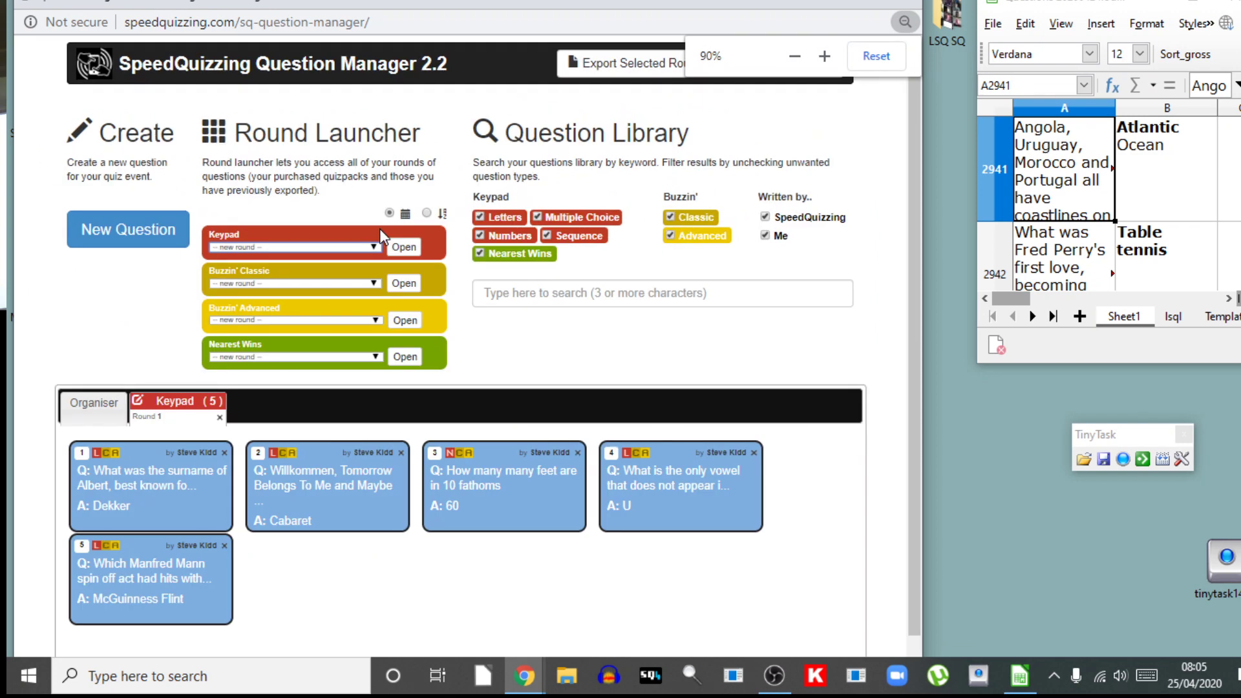
{"action": "left_click", "coordinate": [375, 246]}
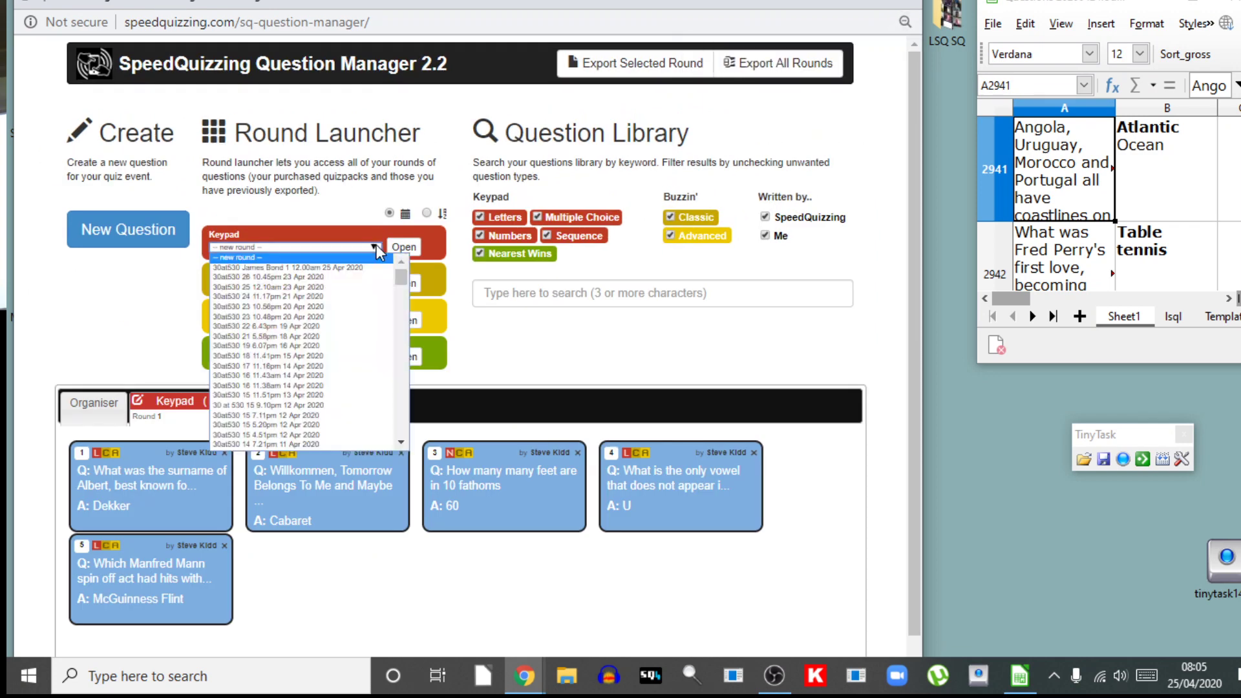
{"action": "scroll", "coordinate": [348, 315], "scroll_direction": "down", "scroll_amount": 5}
{"action": "scroll", "coordinate": [348, 315], "scroll_direction": "up", "scroll_amount": 6}
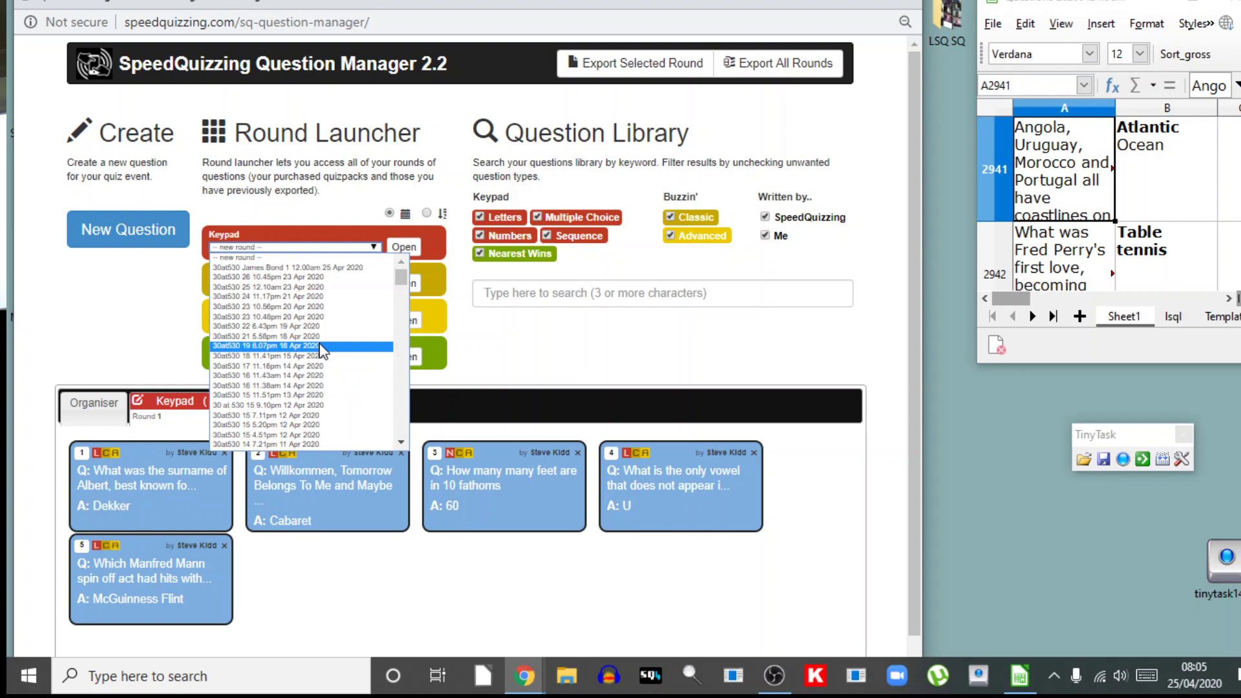
{"action": "left_click", "coordinate": [246, 355]}
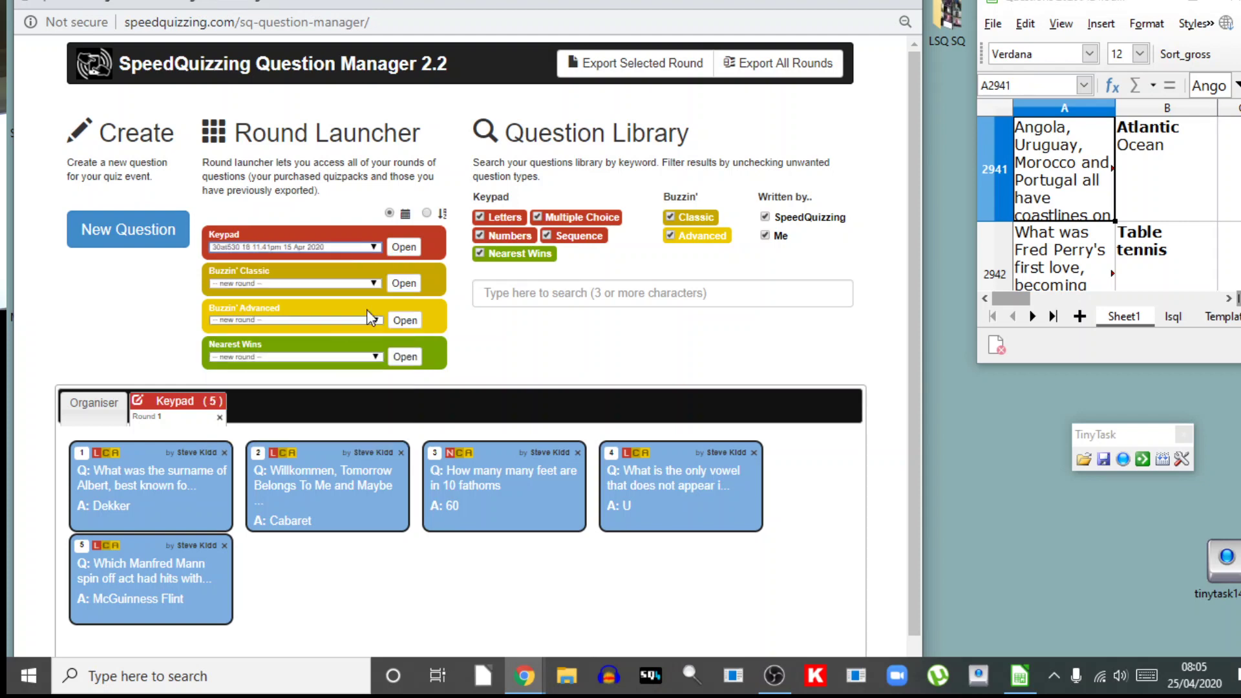
Load the 30at530 18 round and scroll through its question cards, Catamaran to Tommy.
{"action": "left_click", "coordinate": [405, 248]}
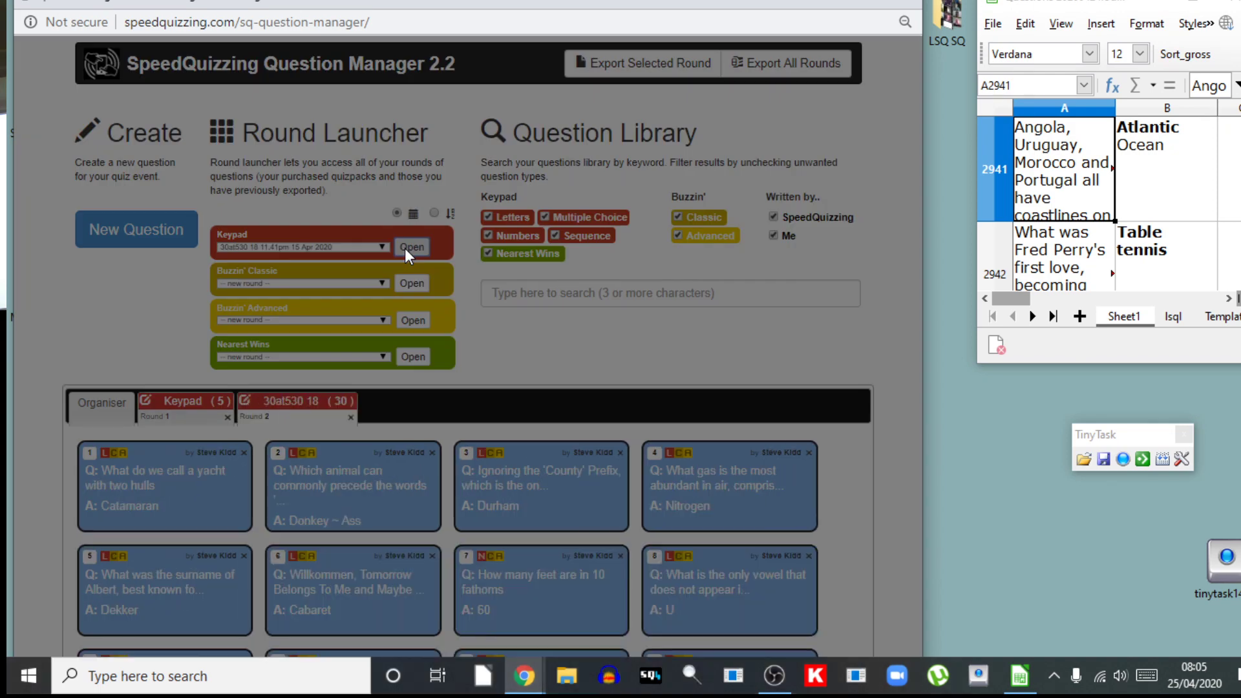
{"action": "scroll", "coordinate": [529, 354], "scroll_direction": "down", "scroll_amount": 4}
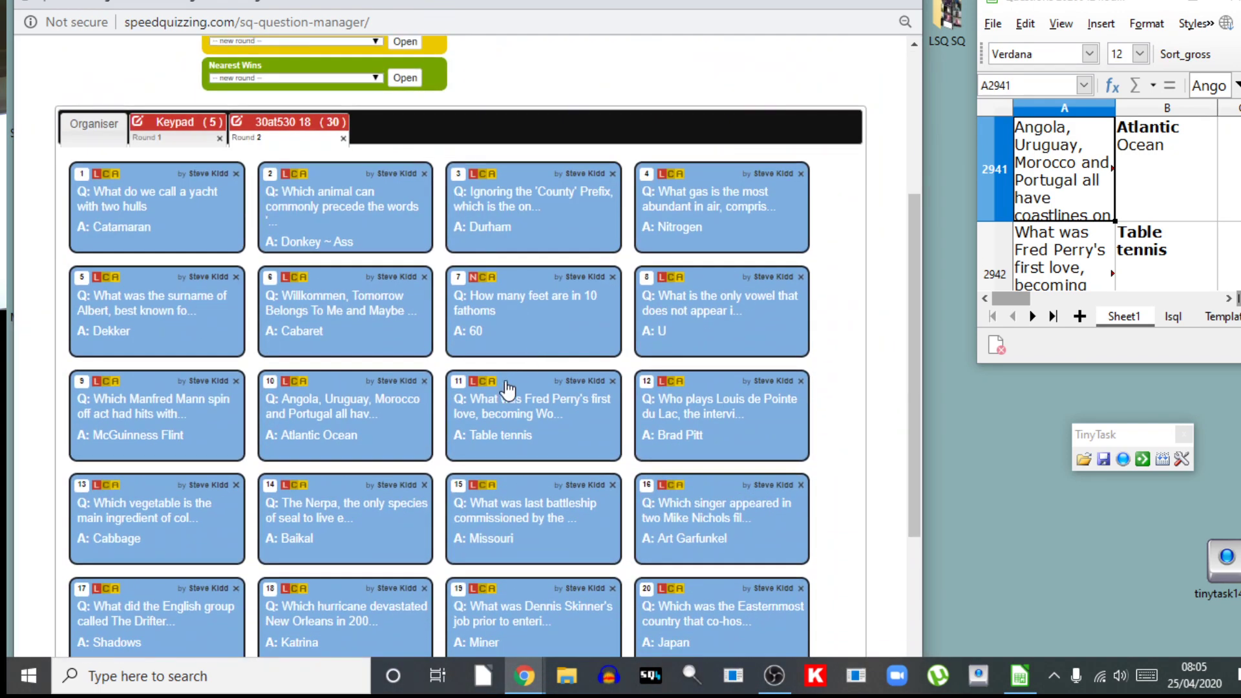
{"action": "scroll", "coordinate": [507, 390], "scroll_direction": "down", "scroll_amount": 1}
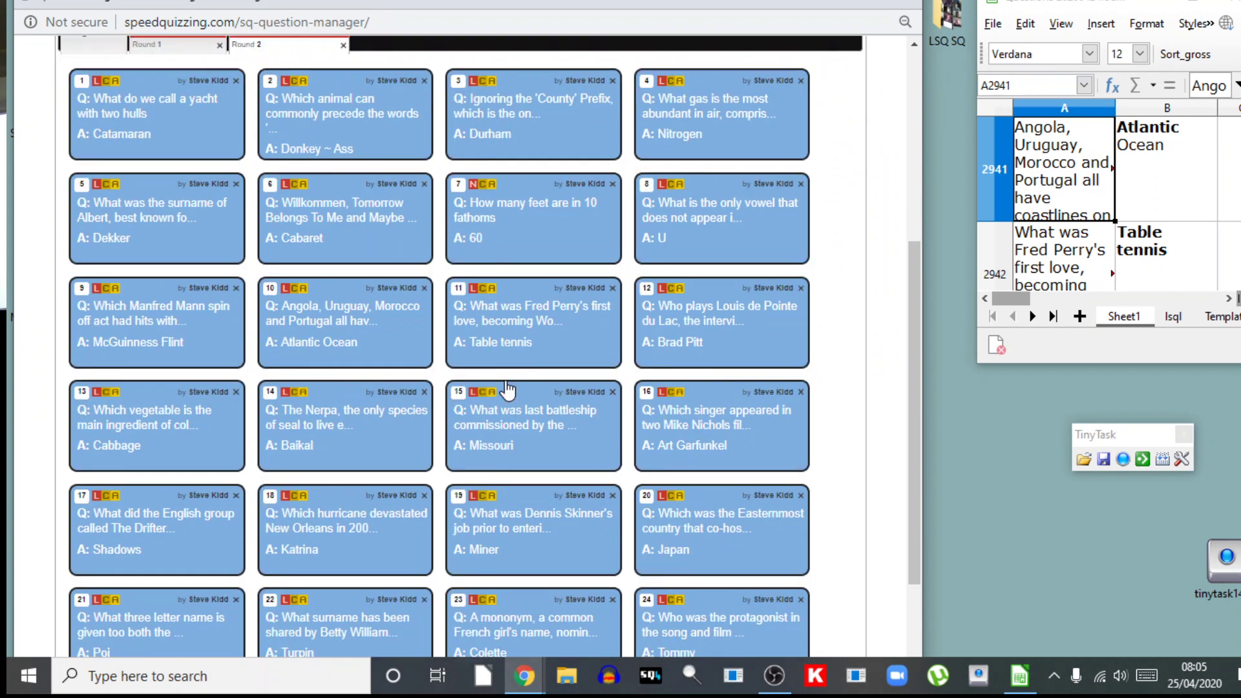
{"action": "scroll", "coordinate": [507, 390], "scroll_direction": "down", "scroll_amount": 2}
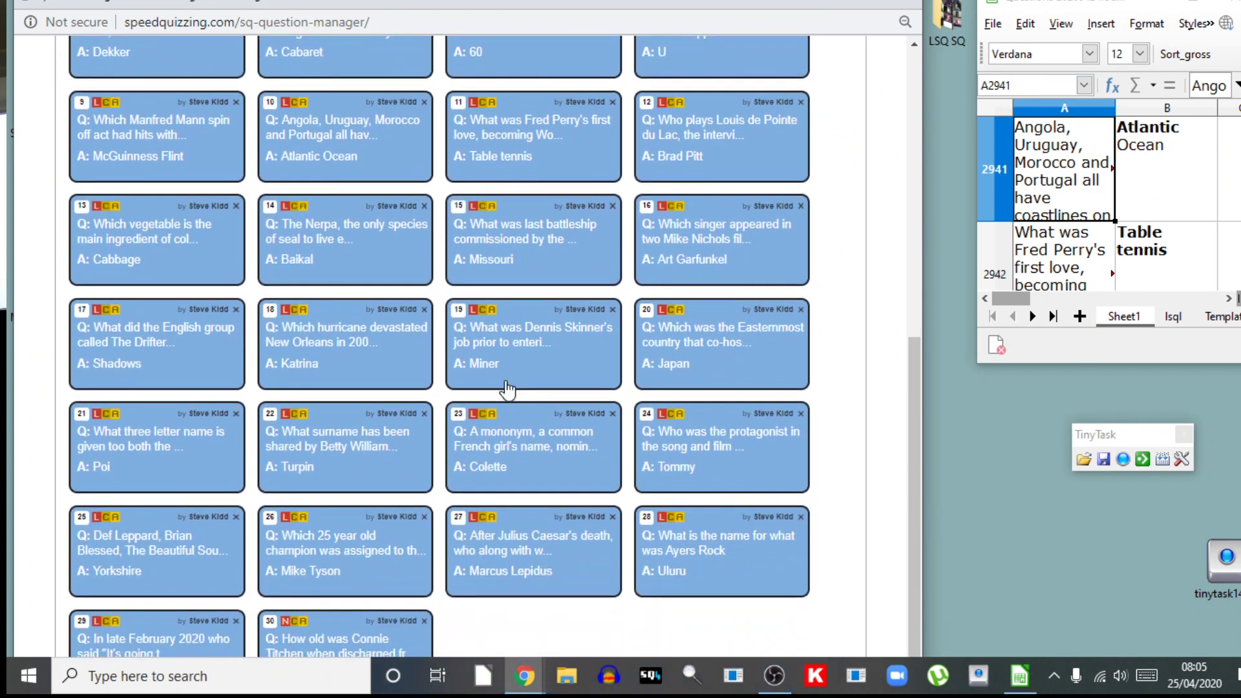
{"action": "scroll", "coordinate": [507, 390], "scroll_direction": "down", "scroll_amount": 1}
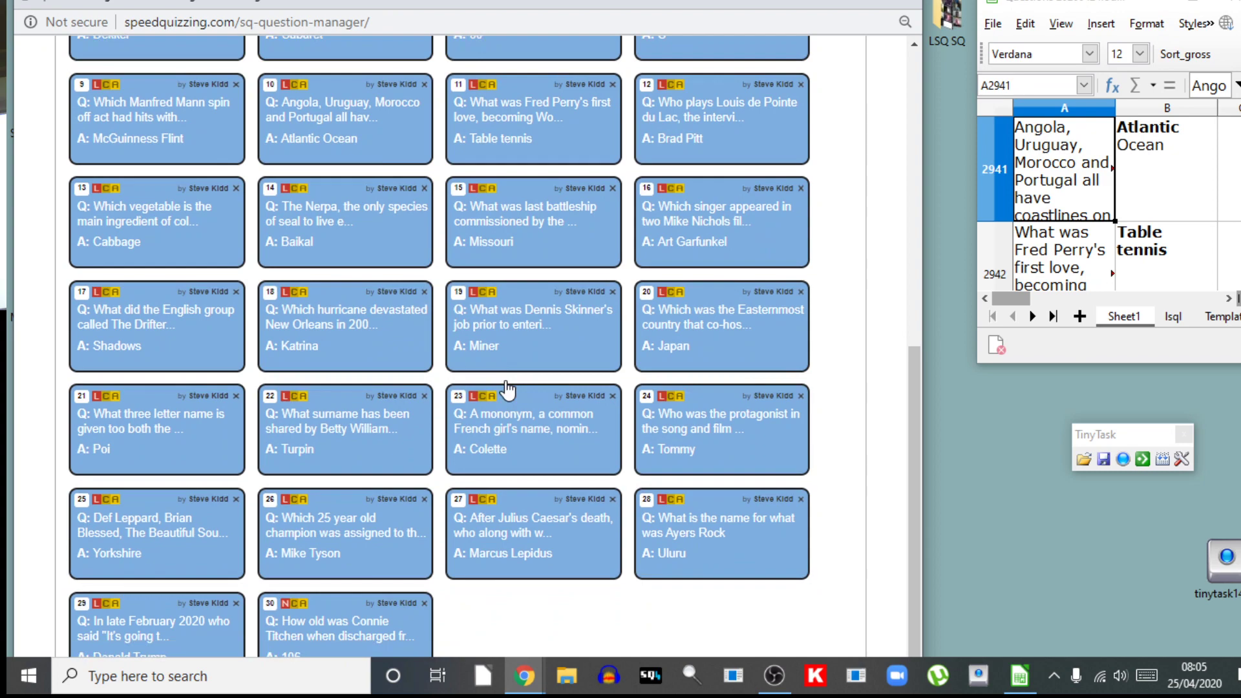
{"action": "scroll", "coordinate": [507, 389], "scroll_direction": "up", "scroll_amount": 2}
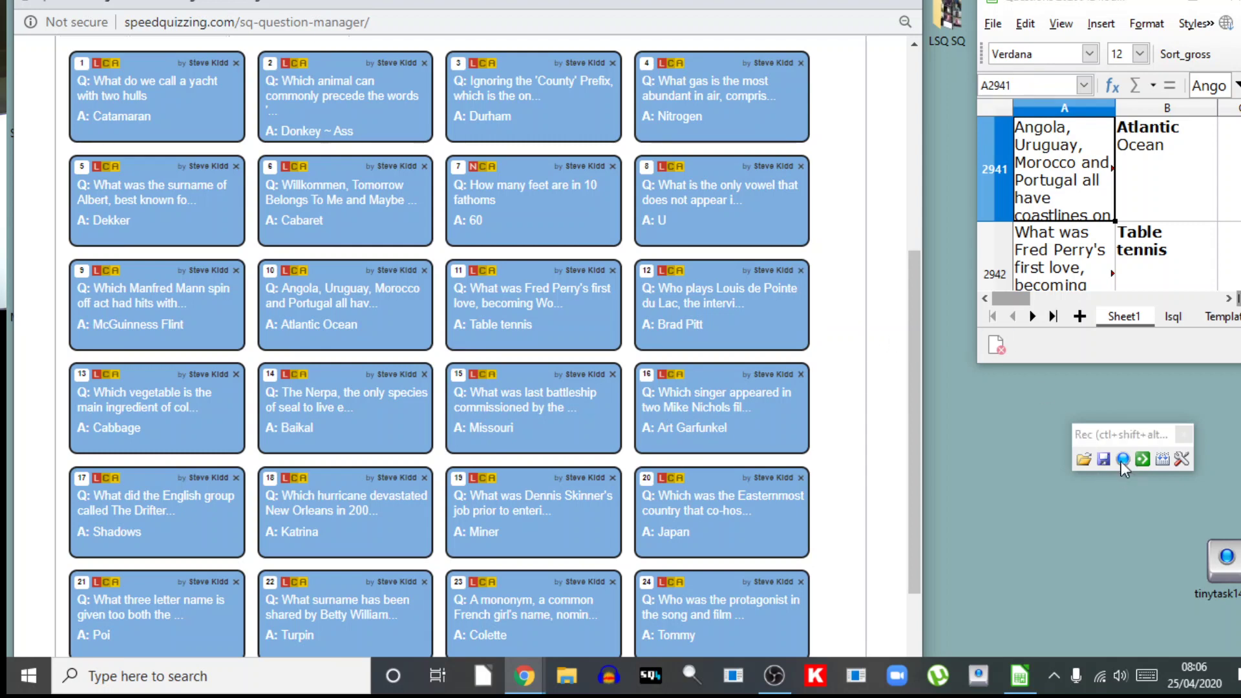
{"action": "left_click_drag", "start_coordinate": [912, 456], "coordinate": [912, 157]}
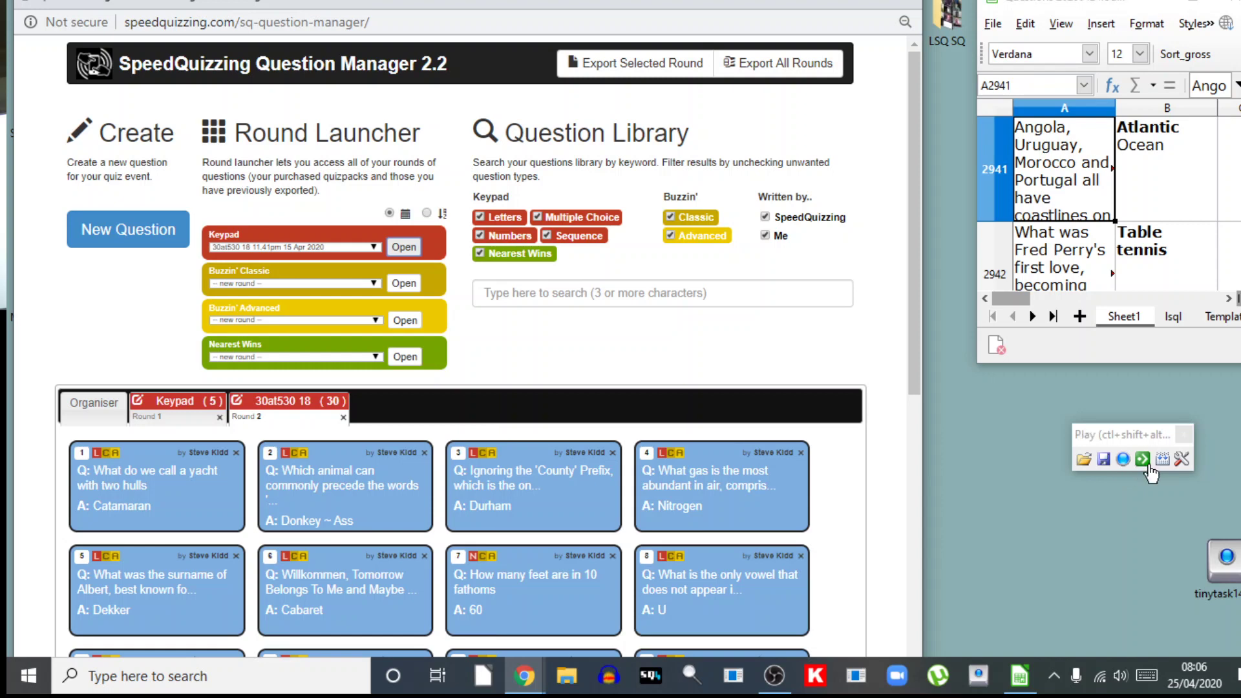
{"action": "left_click", "coordinate": [1180, 459]}
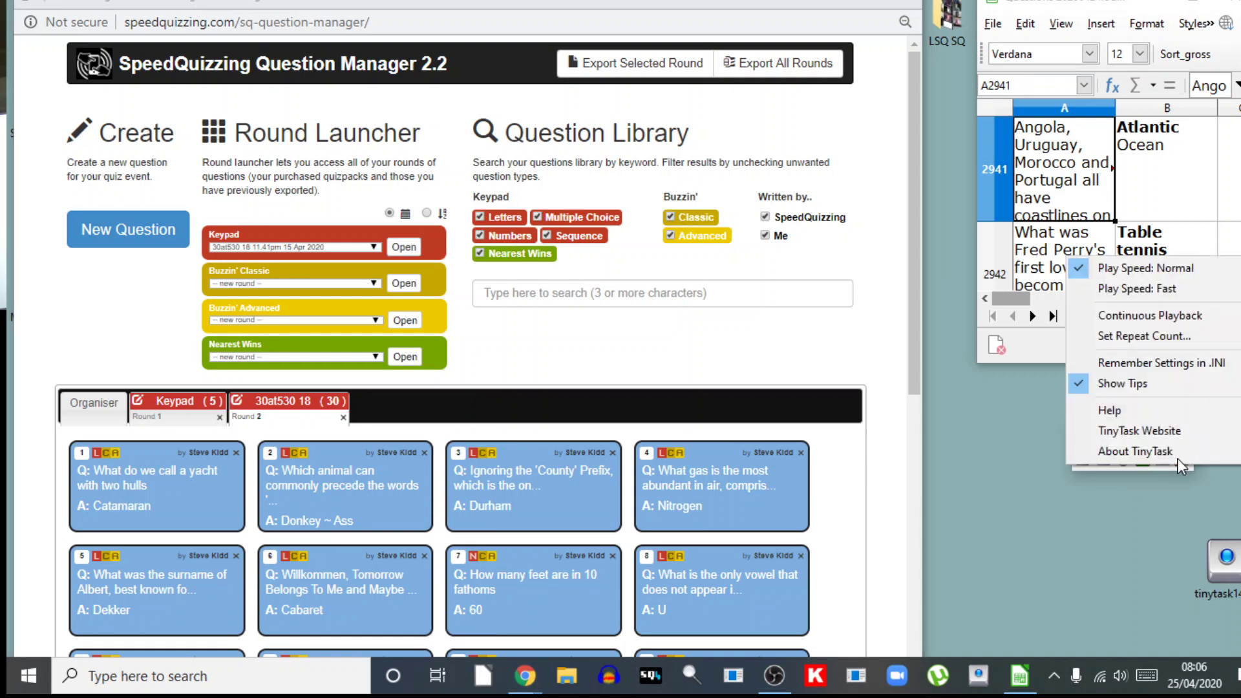
{"action": "left_click", "coordinate": [1139, 487]}
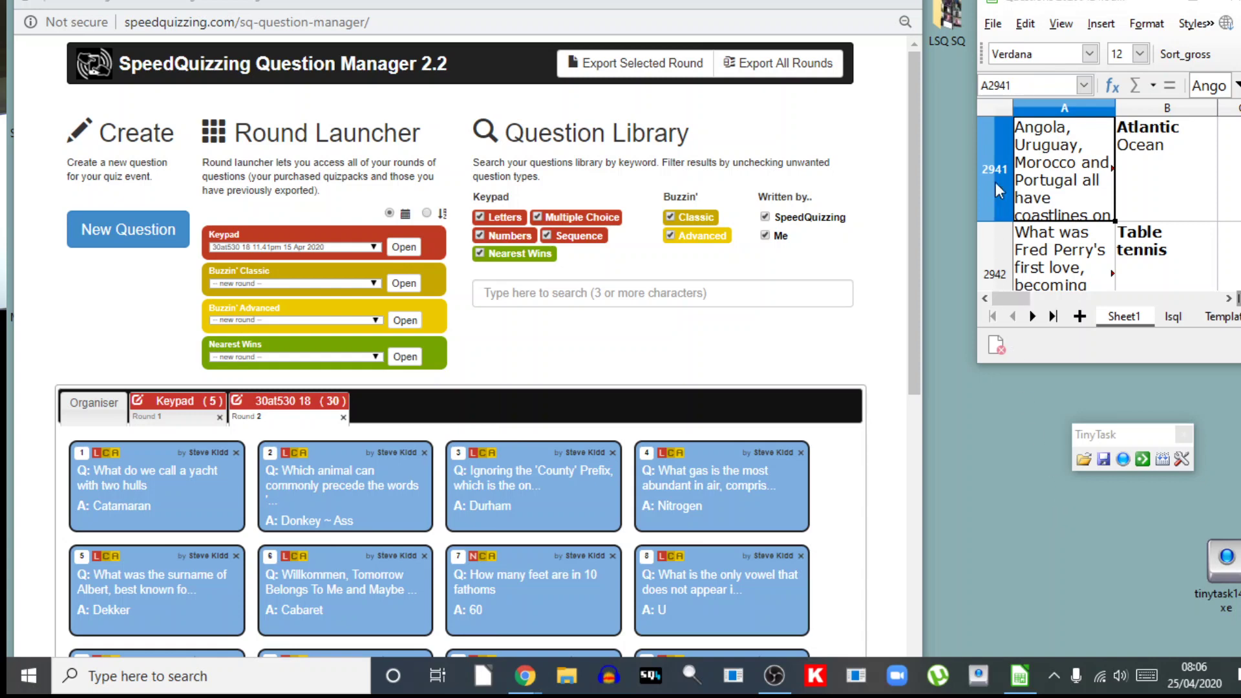
Minimise Question Manager and return to the Chrome window's Facebook hosts group post.
{"action": "left_click", "coordinate": [817, 4]}
{"action": "mouse_move", "coordinate": [525, 676]}
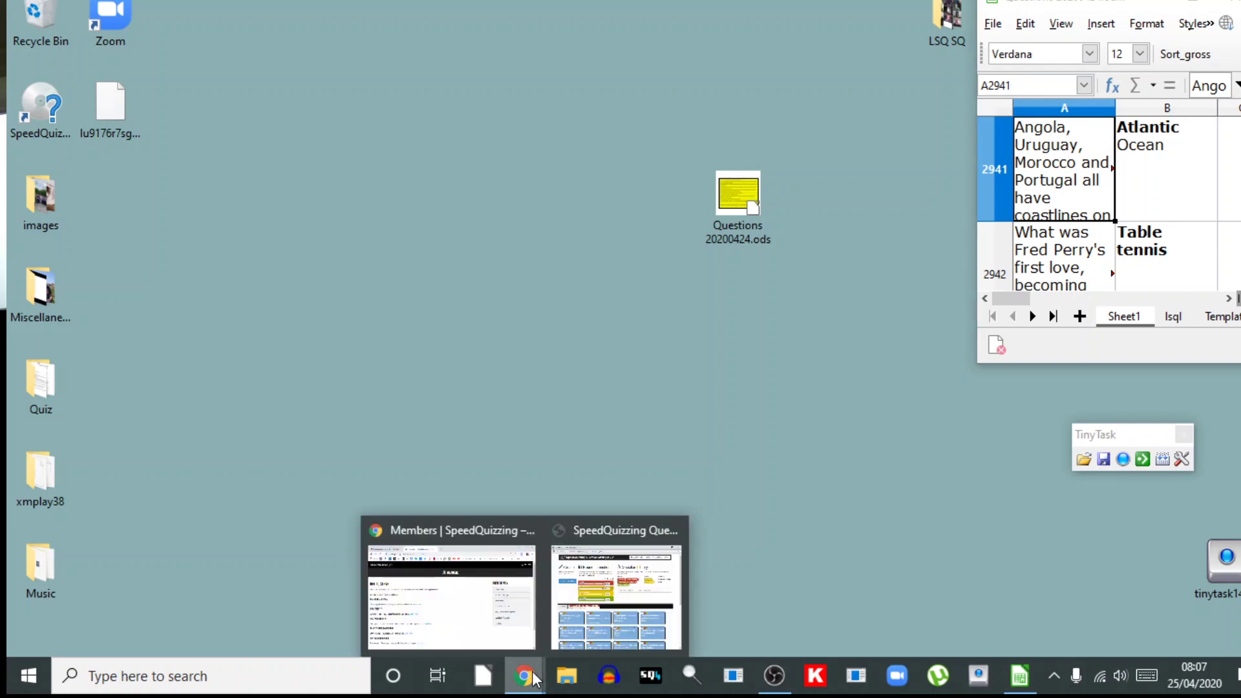
{"action": "mouse_move", "coordinate": [515, 633]}
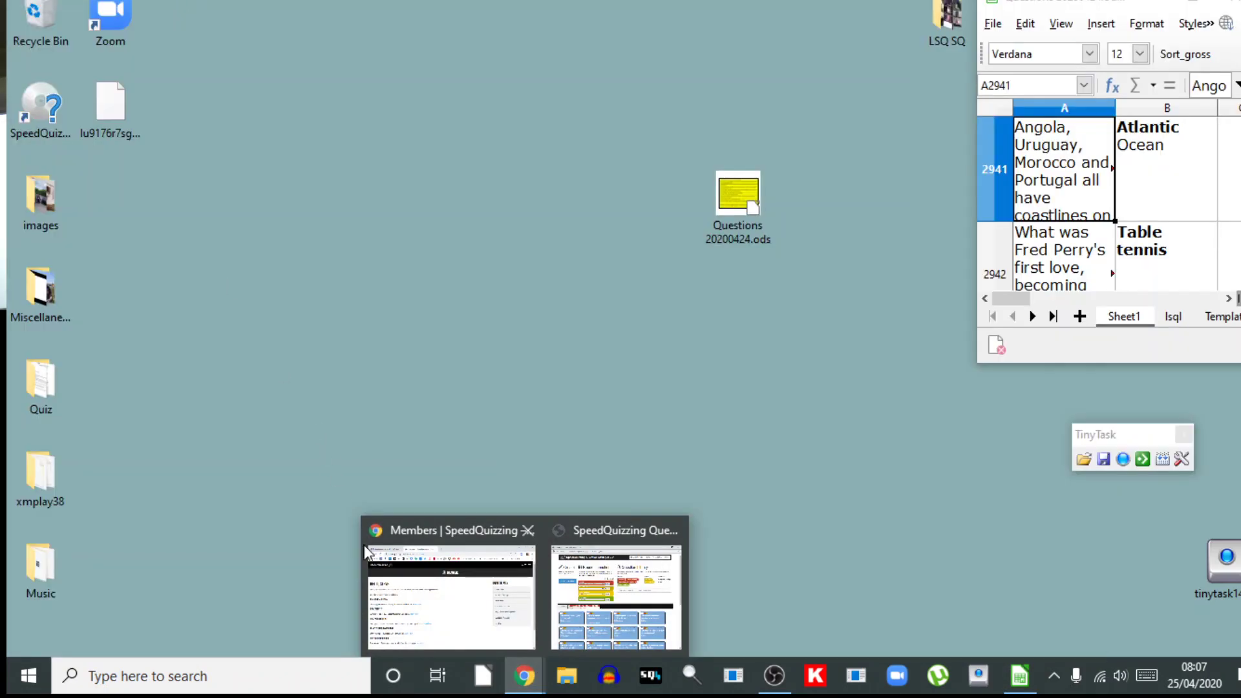
{"action": "left_click", "coordinate": [365, 550]}
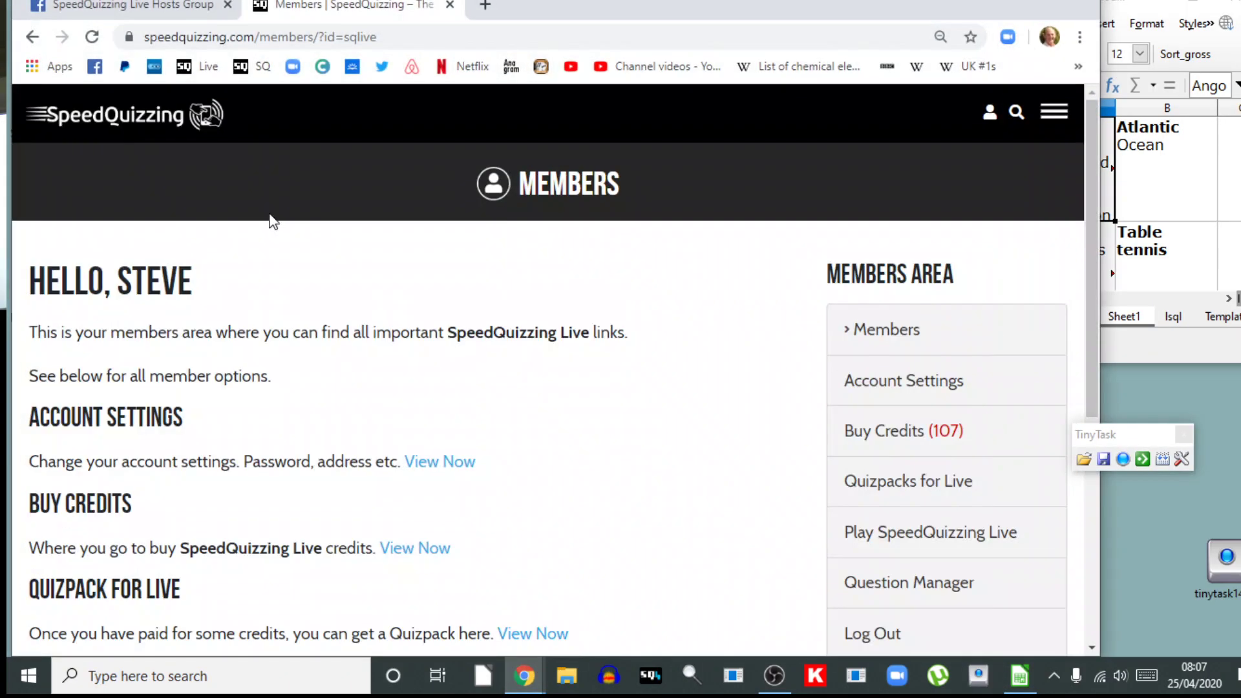
{"action": "left_click", "coordinate": [174, 8]}
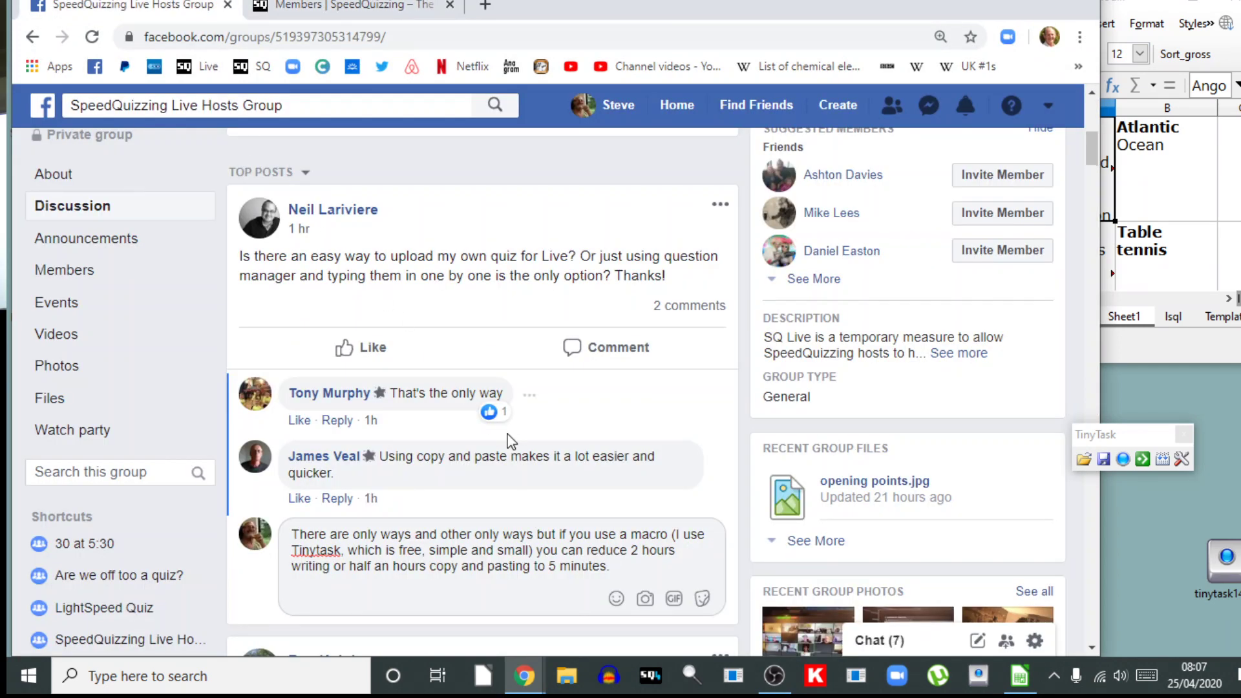